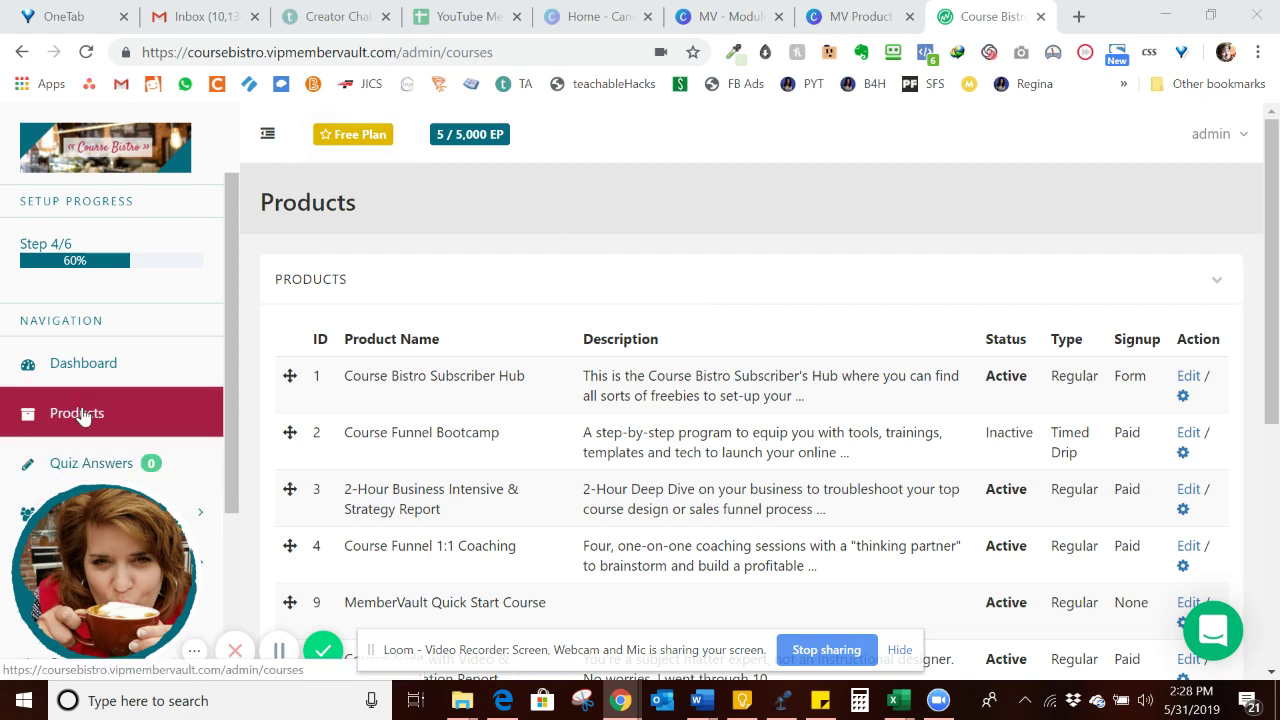
Step: Open the MemberVault Quick Start Course product for editing
{"action": "left_click_drag", "start_coordinate": [1274, 214], "coordinate": [1277, 397]}
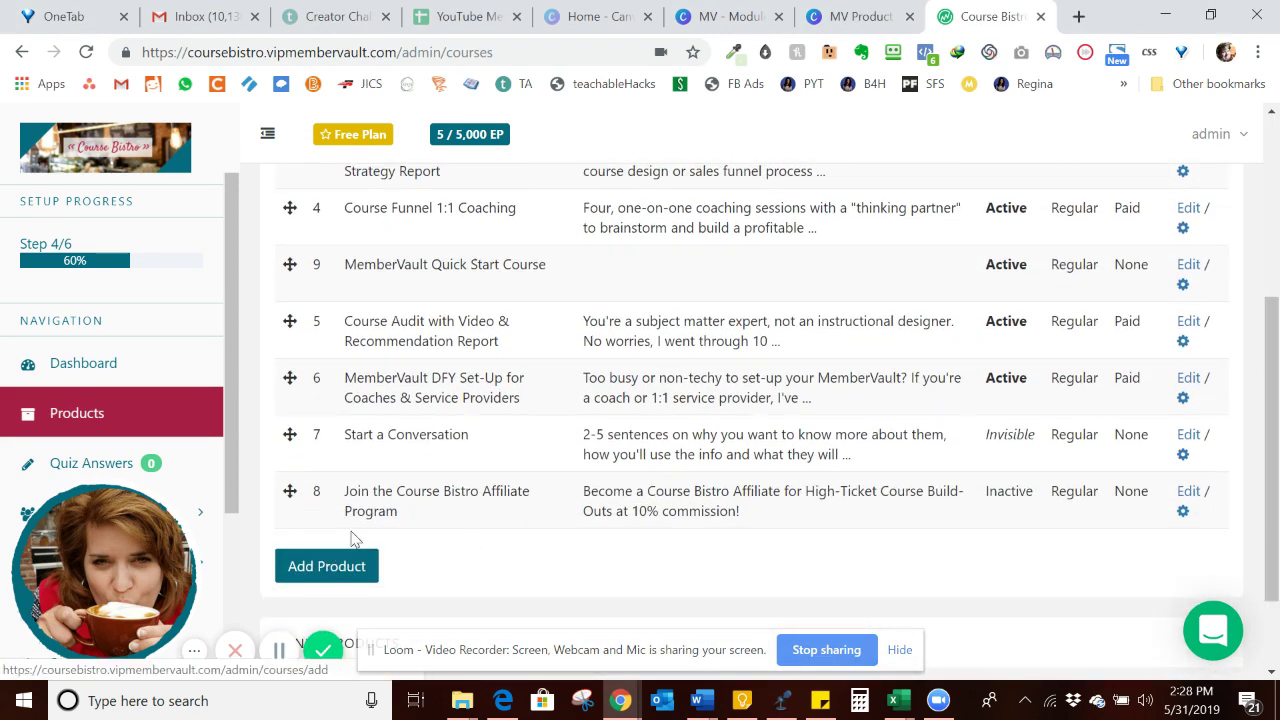
{"action": "left_click", "coordinate": [1193, 268]}
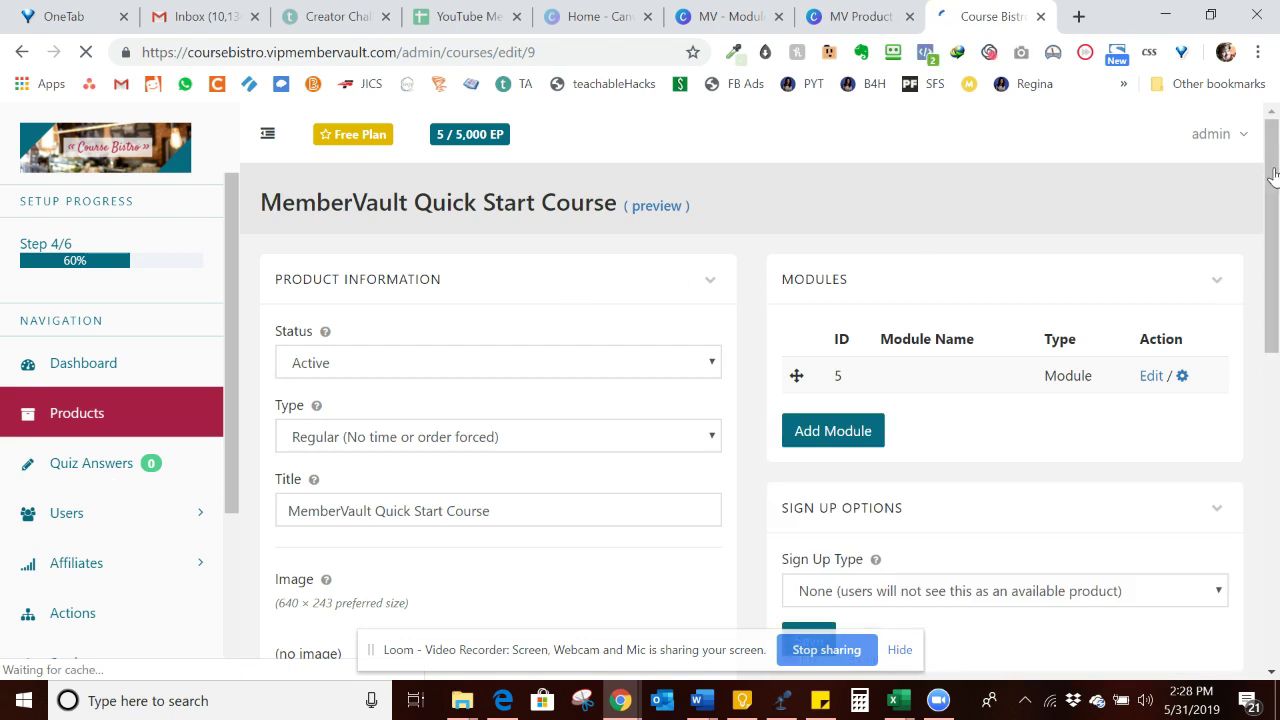
{"action": "scroll", "coordinate": [1275, 215], "scroll_direction": "down", "scroll_amount": 2}
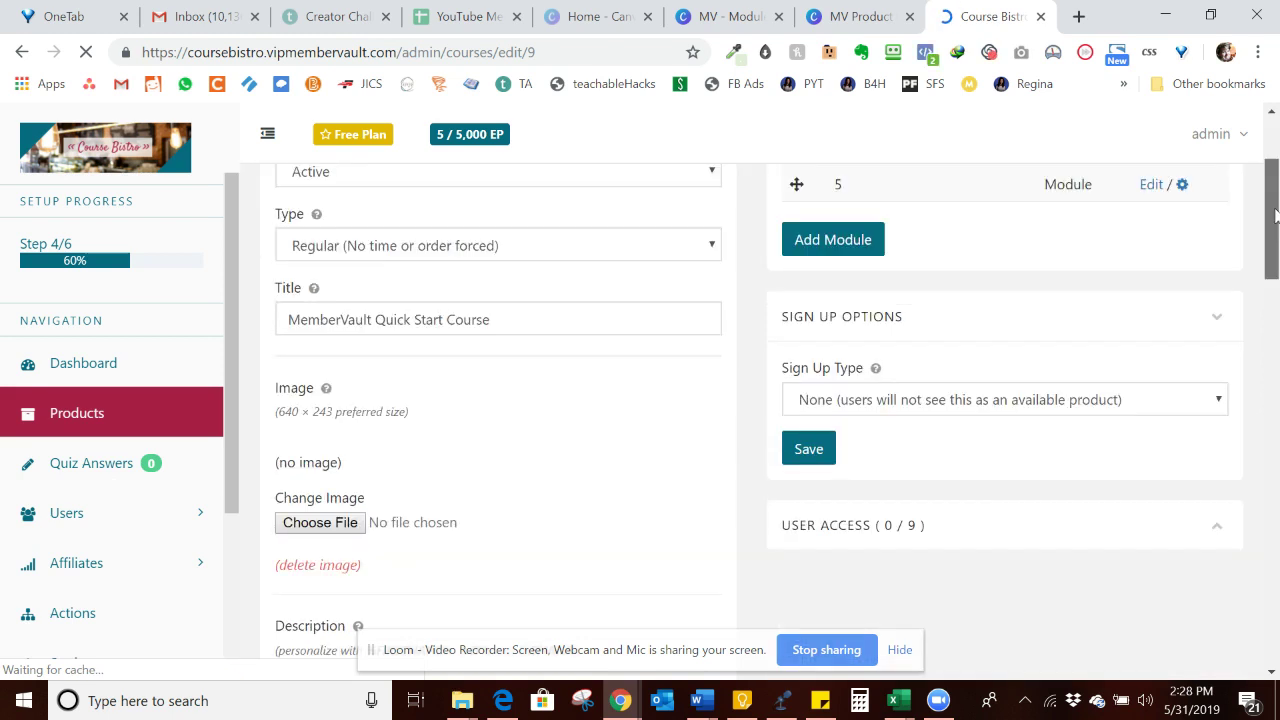
{"action": "scroll", "coordinate": [1275, 215], "scroll_direction": "up", "scroll_amount": 2}
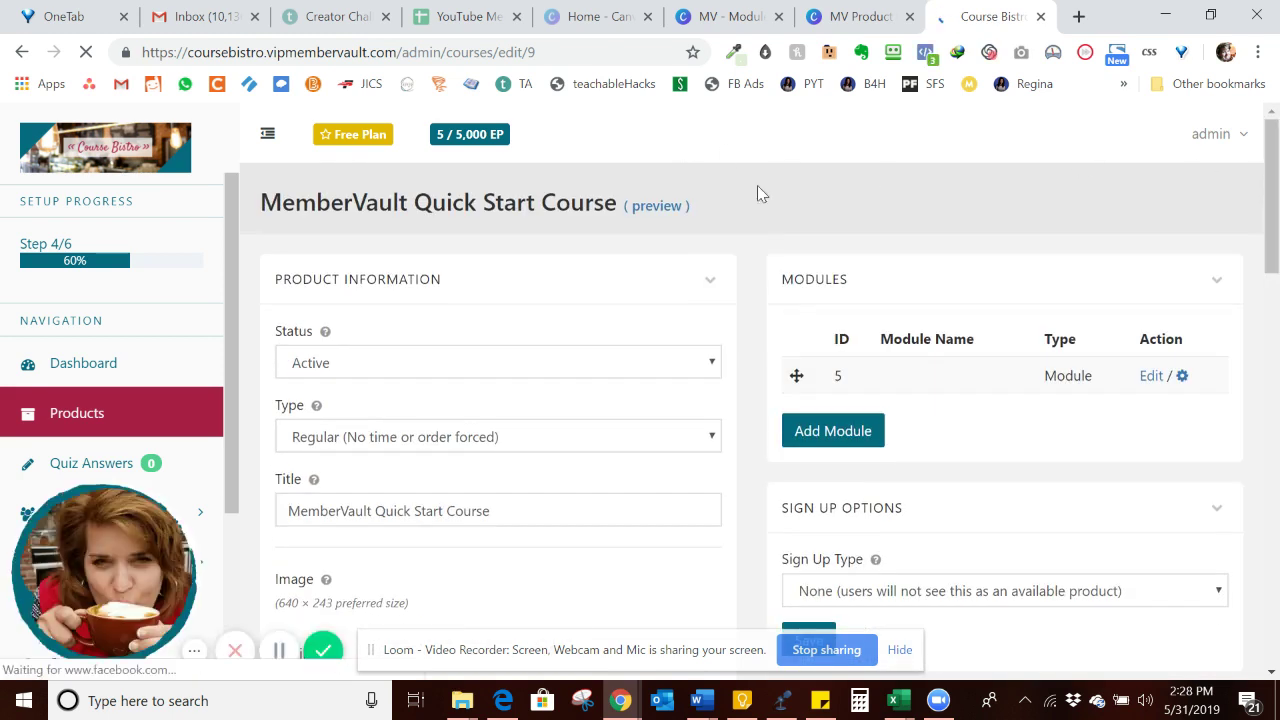
Step: Keep the product's status as Active and set its type to Date Drip (Modules released on specific days)
{"action": "left_click", "coordinate": [541, 366]}
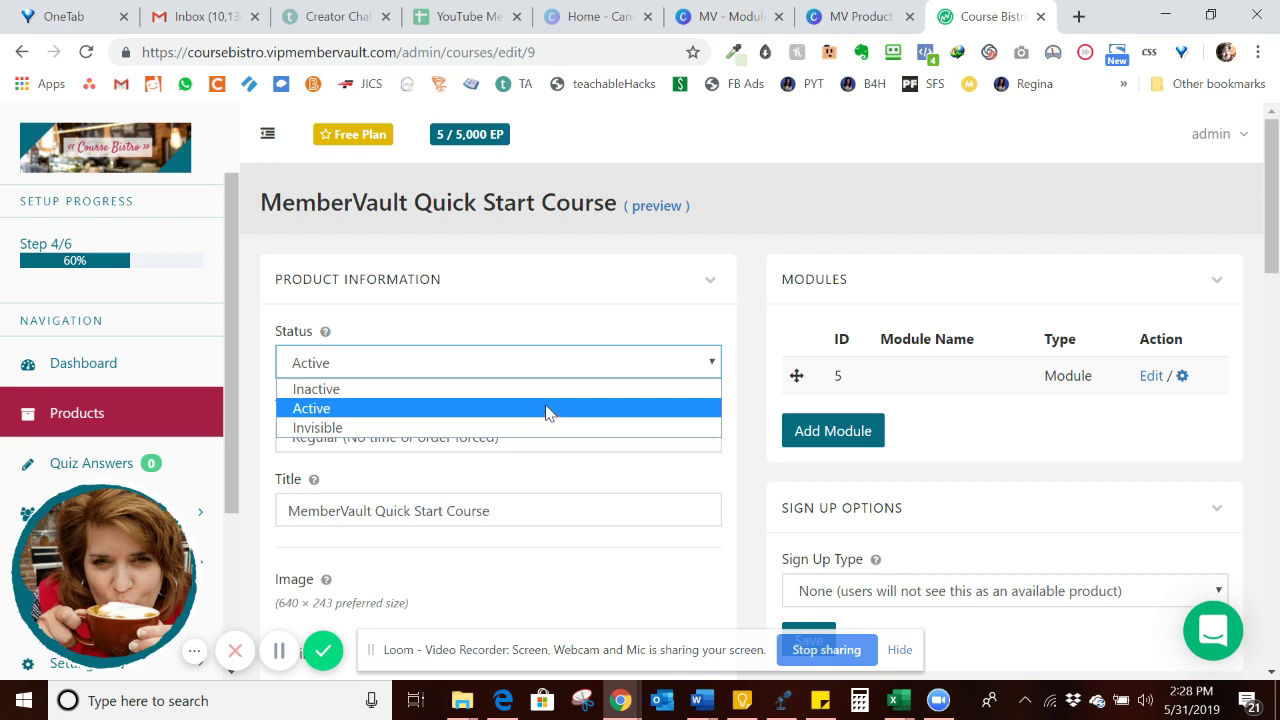
{"action": "left_click", "coordinate": [547, 413]}
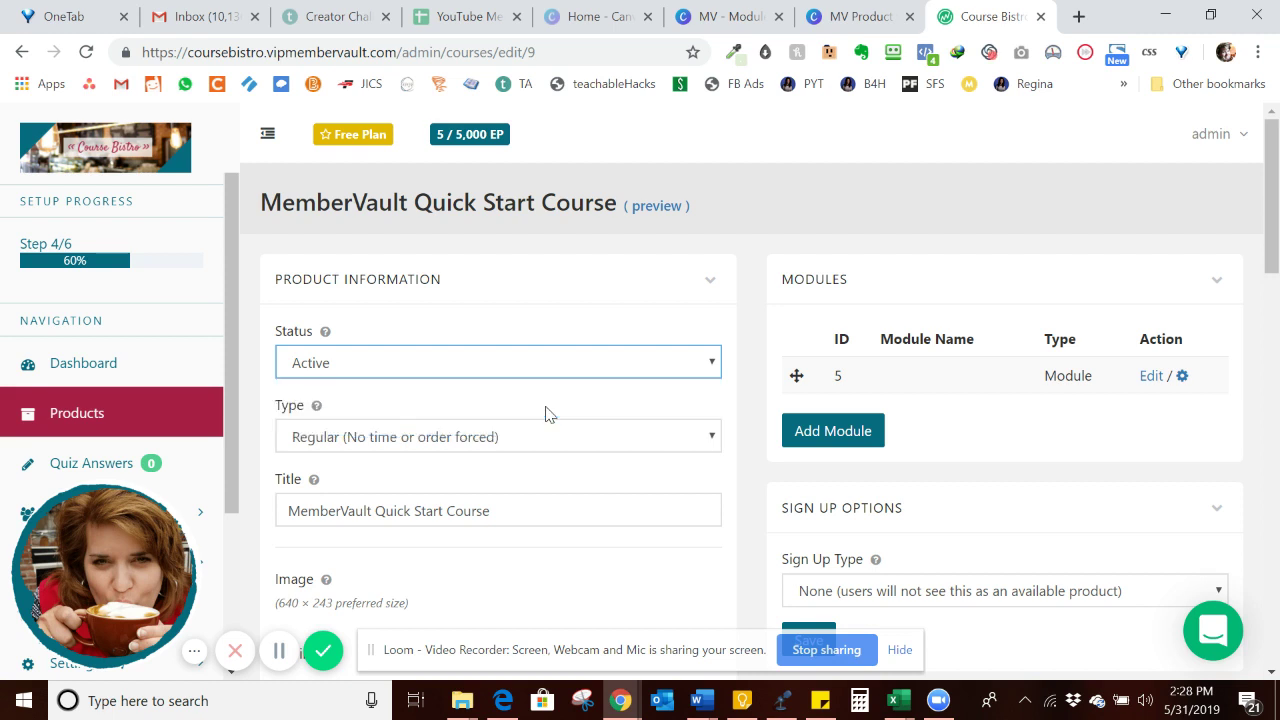
{"action": "left_click", "coordinate": [520, 437]}
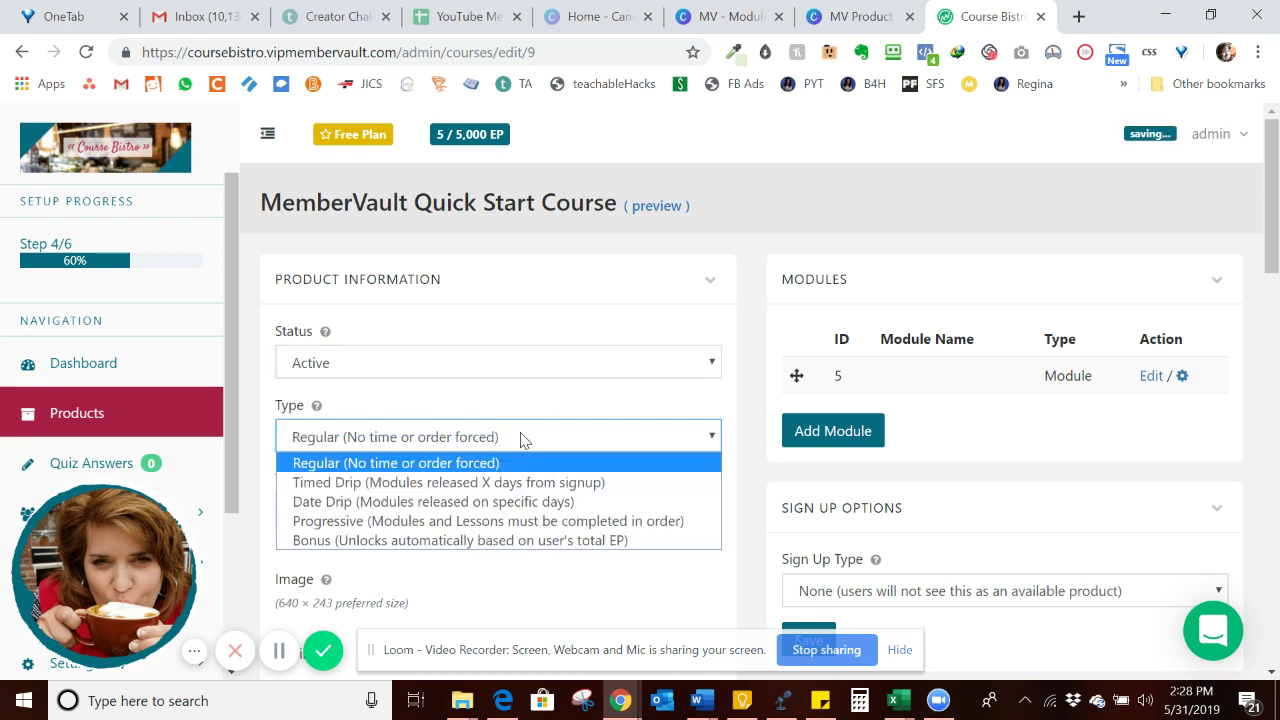
{"action": "left_click", "coordinate": [505, 505]}
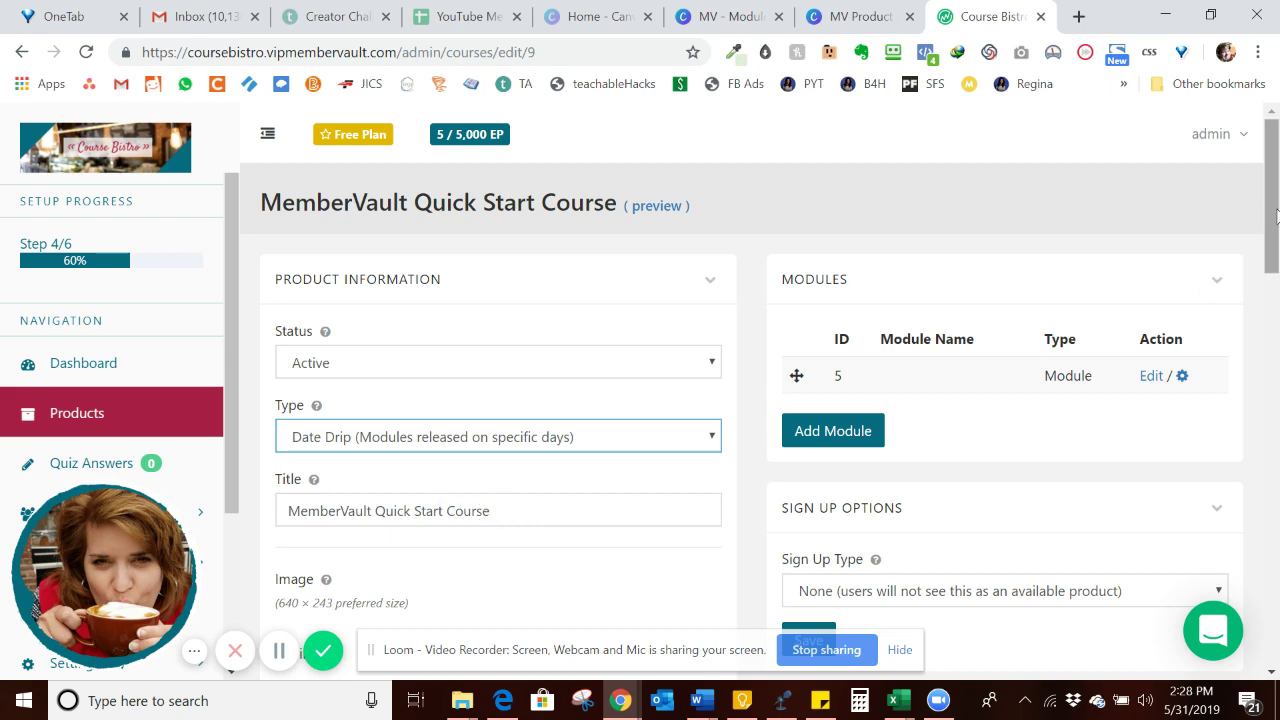
Step: Upload the image MV Set-Up Quick Start Mini-Course from Pictures > Course Bistro > MemberVault > MV Product Graphics as the product image
{"action": "left_click_drag", "start_coordinate": [1275, 215], "coordinate": [1276, 320]}
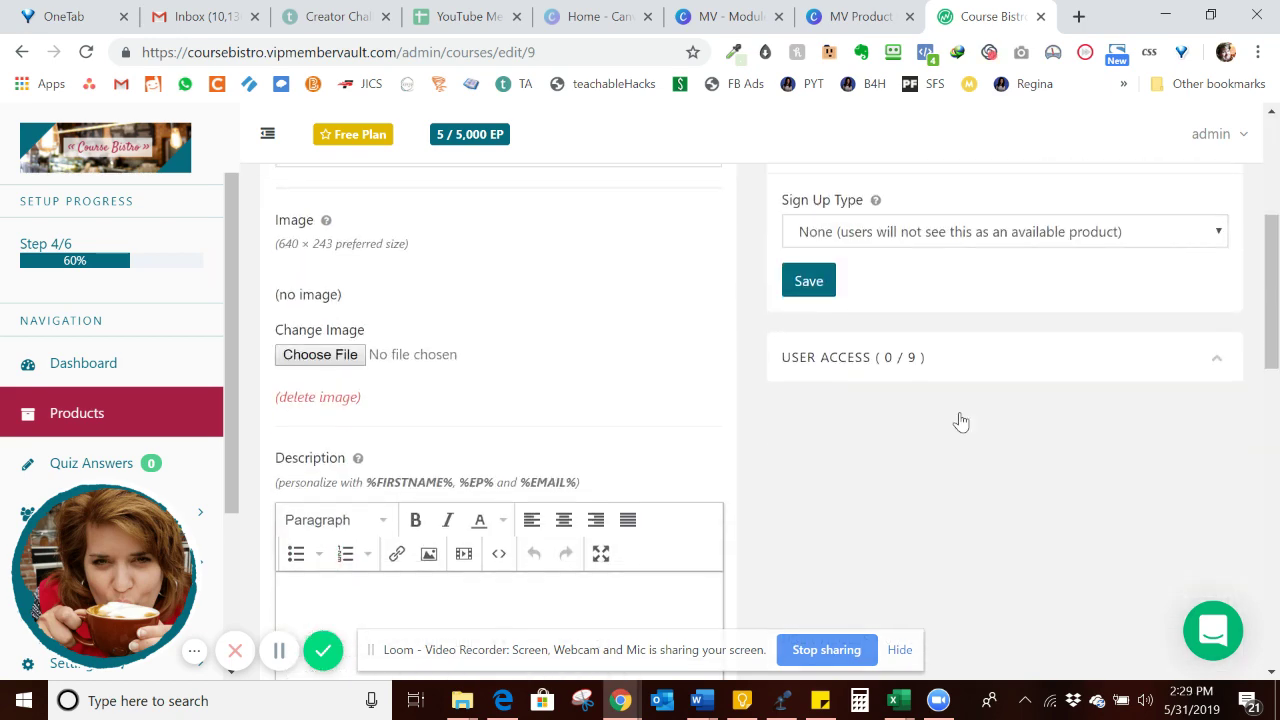
{"action": "left_click", "coordinate": [316, 356]}
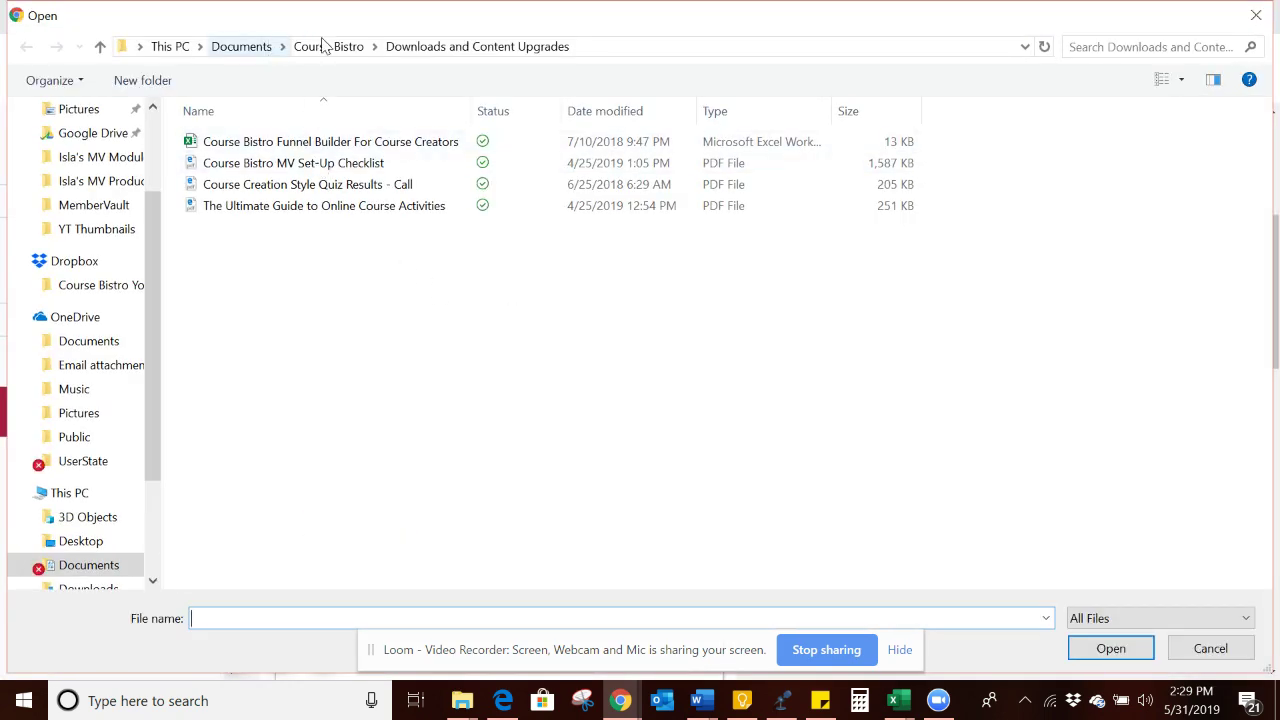
{"action": "left_click", "coordinate": [326, 46]}
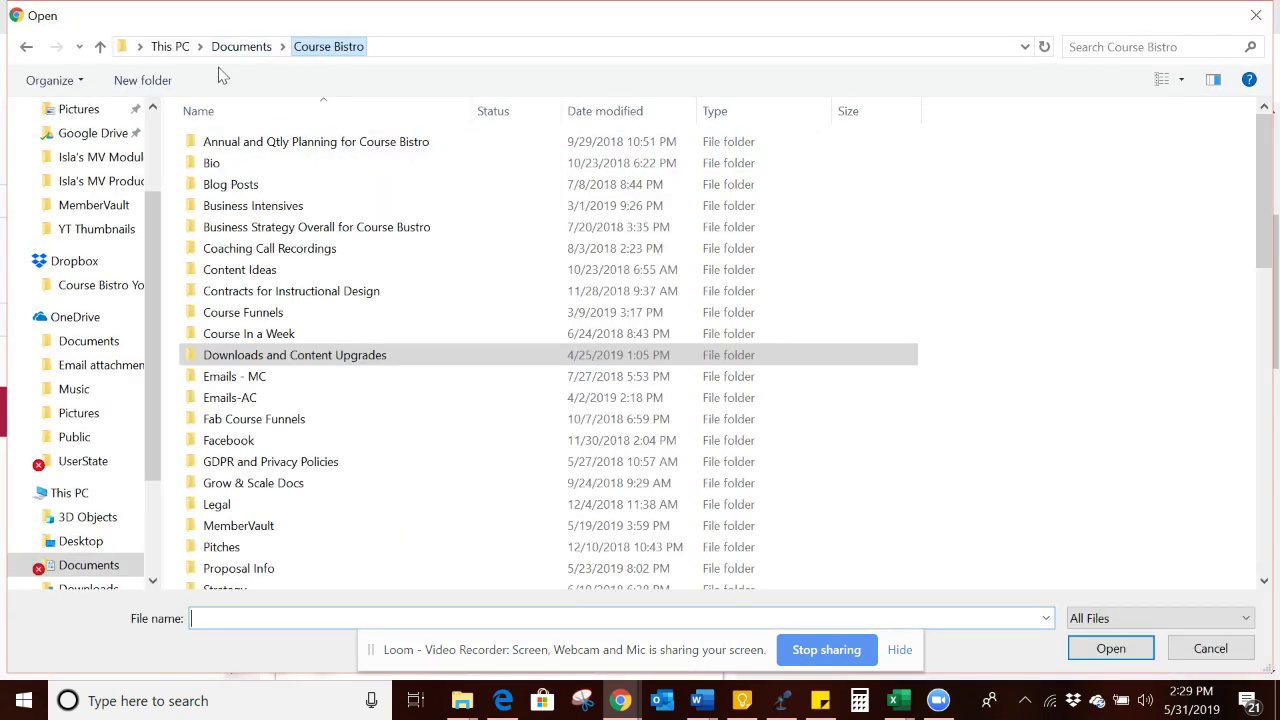
{"action": "scroll", "coordinate": [161, 205], "scroll_direction": "up", "scroll_amount": 2}
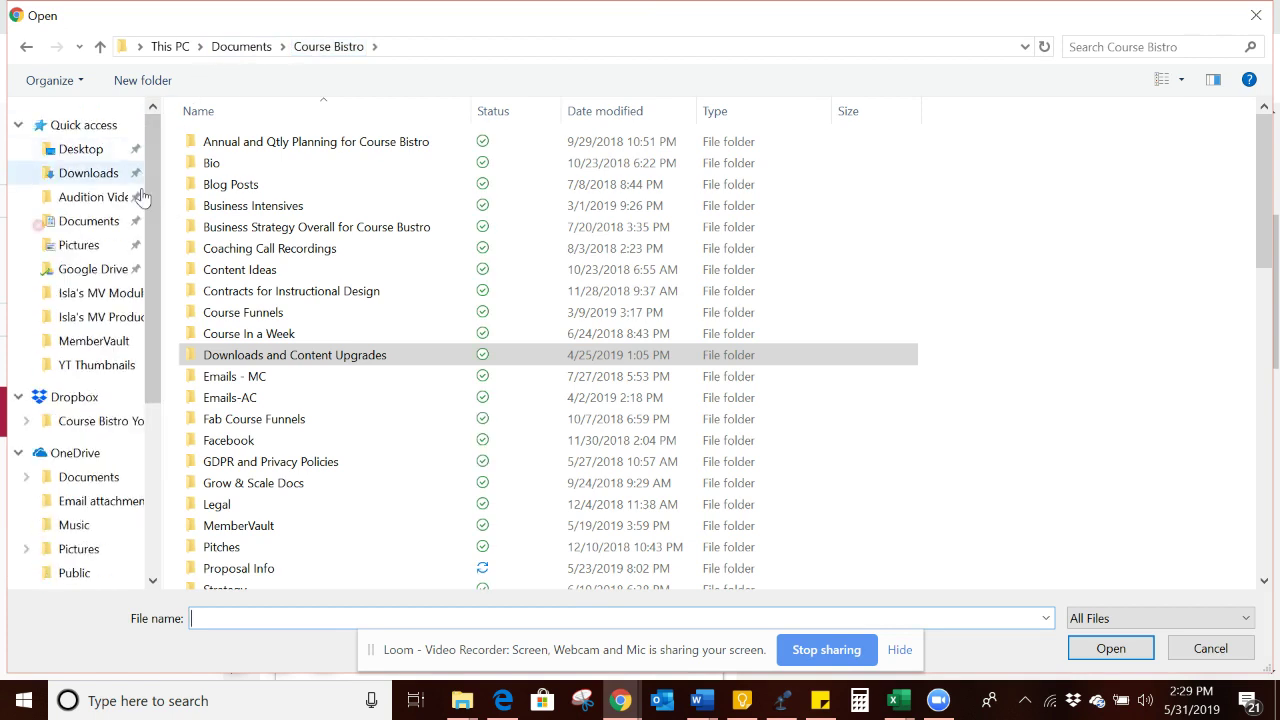
{"action": "left_click", "coordinate": [124, 252]}
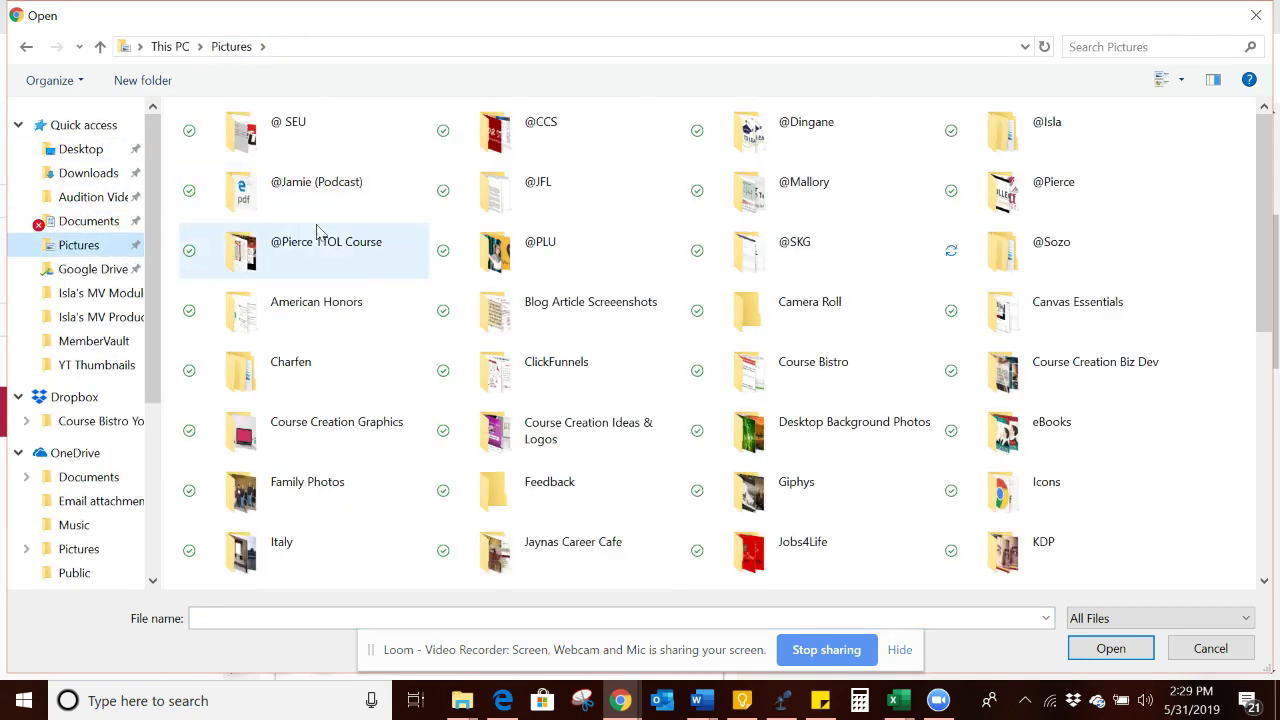
{"action": "double_click", "coordinate": [845, 367]}
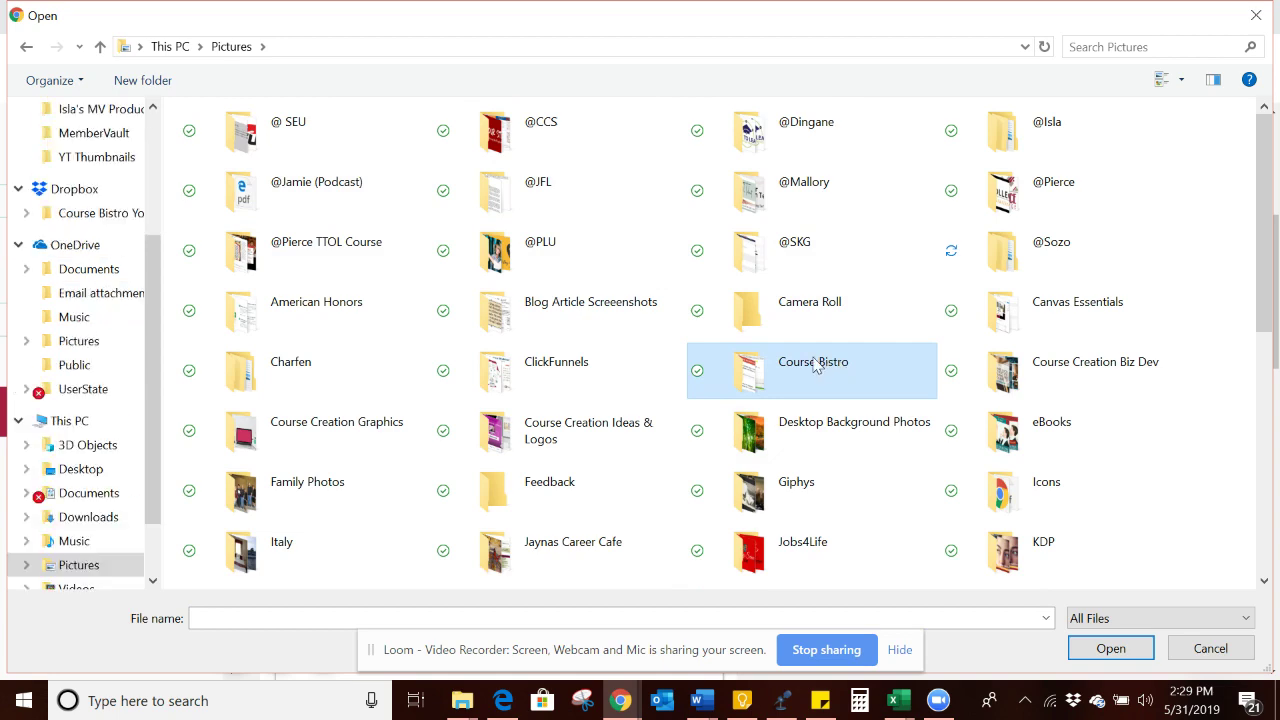
{"action": "double_click", "coordinate": [583, 303]}
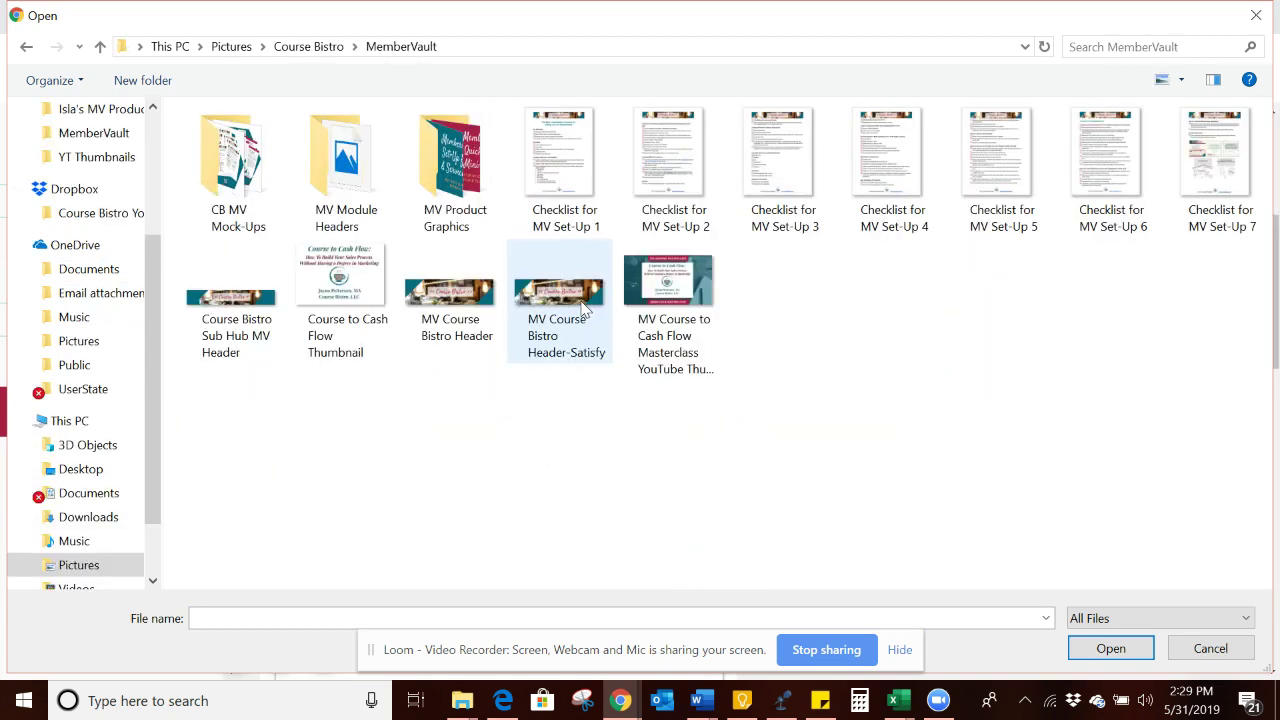
{"action": "double_click", "coordinate": [471, 166]}
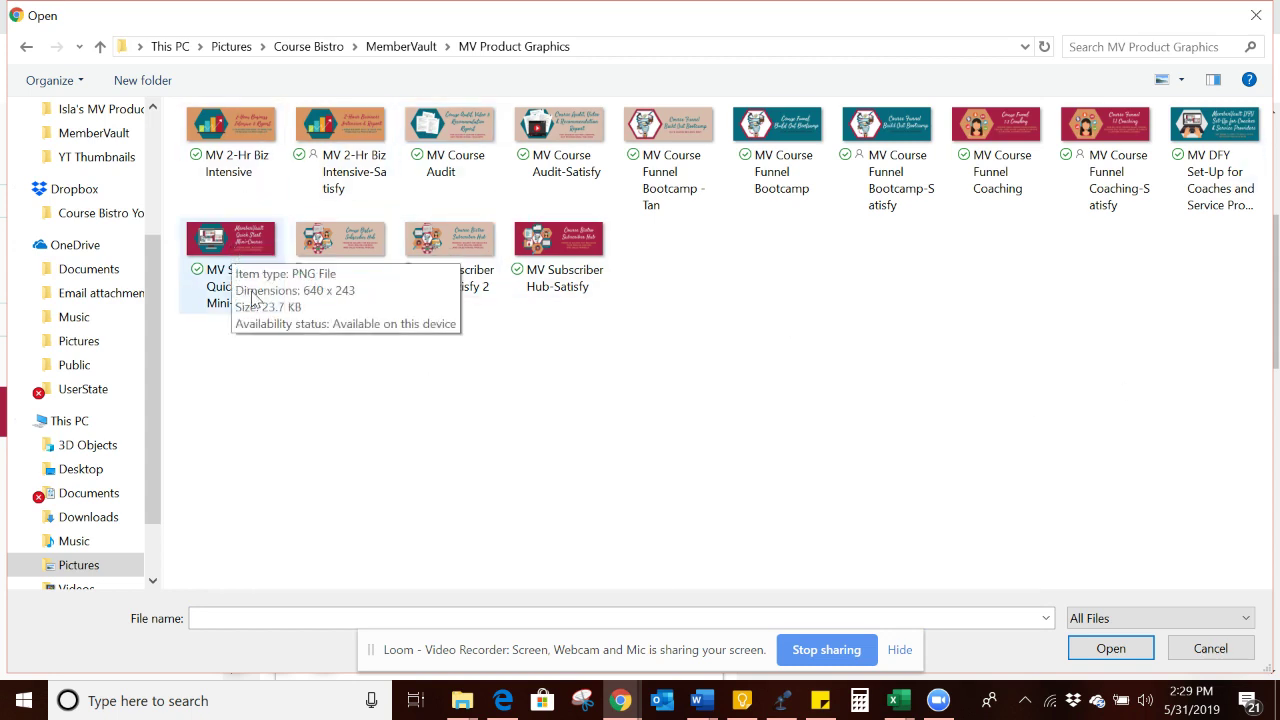
{"action": "left_click", "coordinate": [224, 252]}
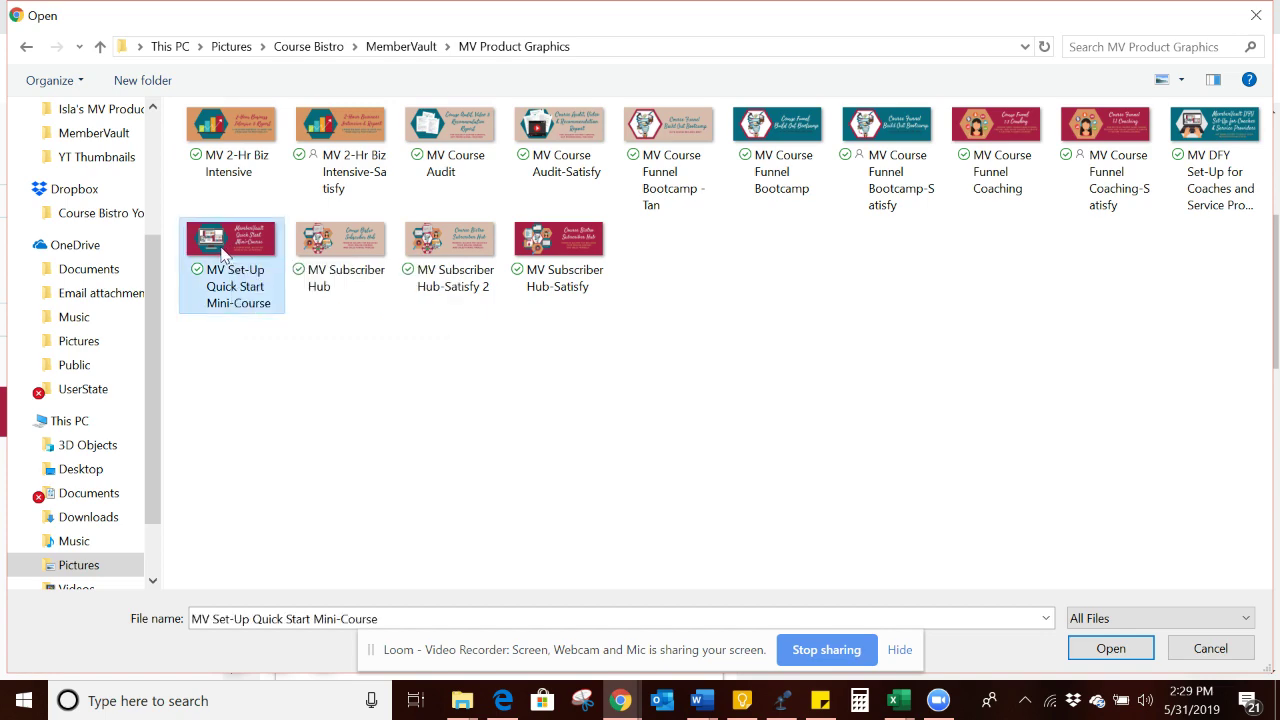
{"action": "left_click", "coordinate": [1136, 650]}
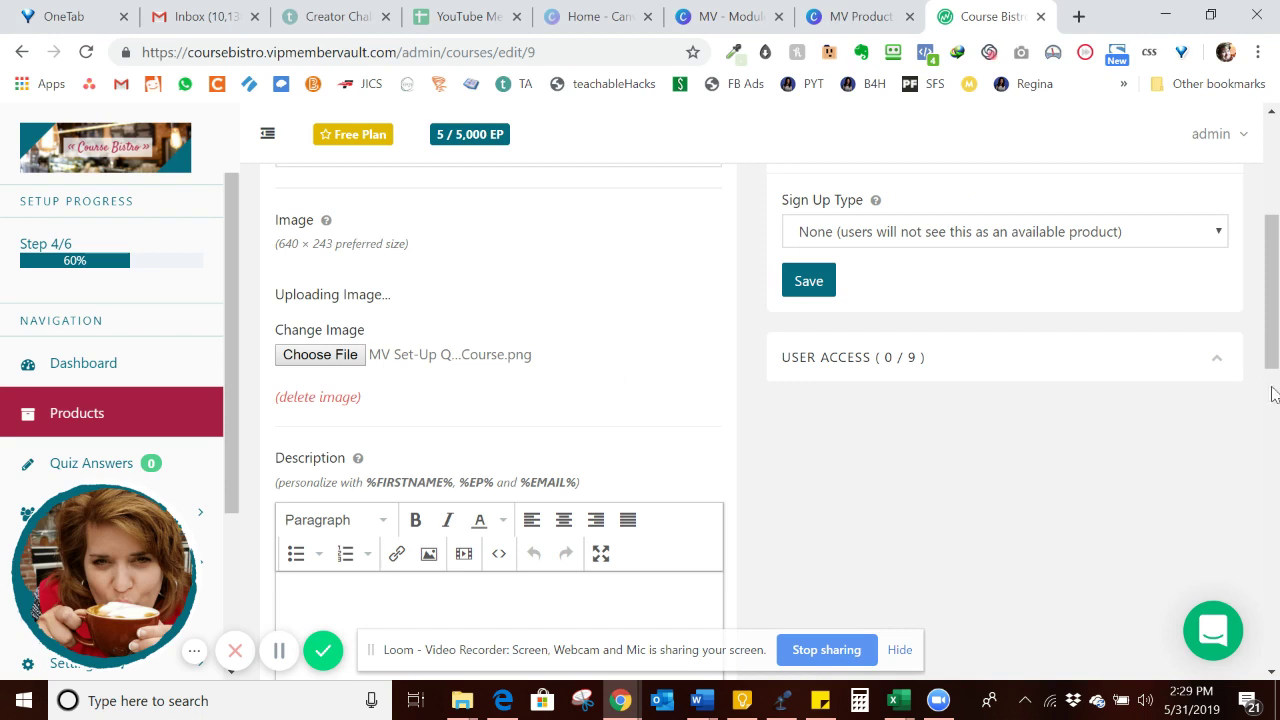
Step: Copy the two-line description below the title in the MV Set-Up Course note in Google Keep into the product's Description
{"action": "scroll", "coordinate": [1277, 365], "scroll_direction": "down", "scroll_amount": 2}
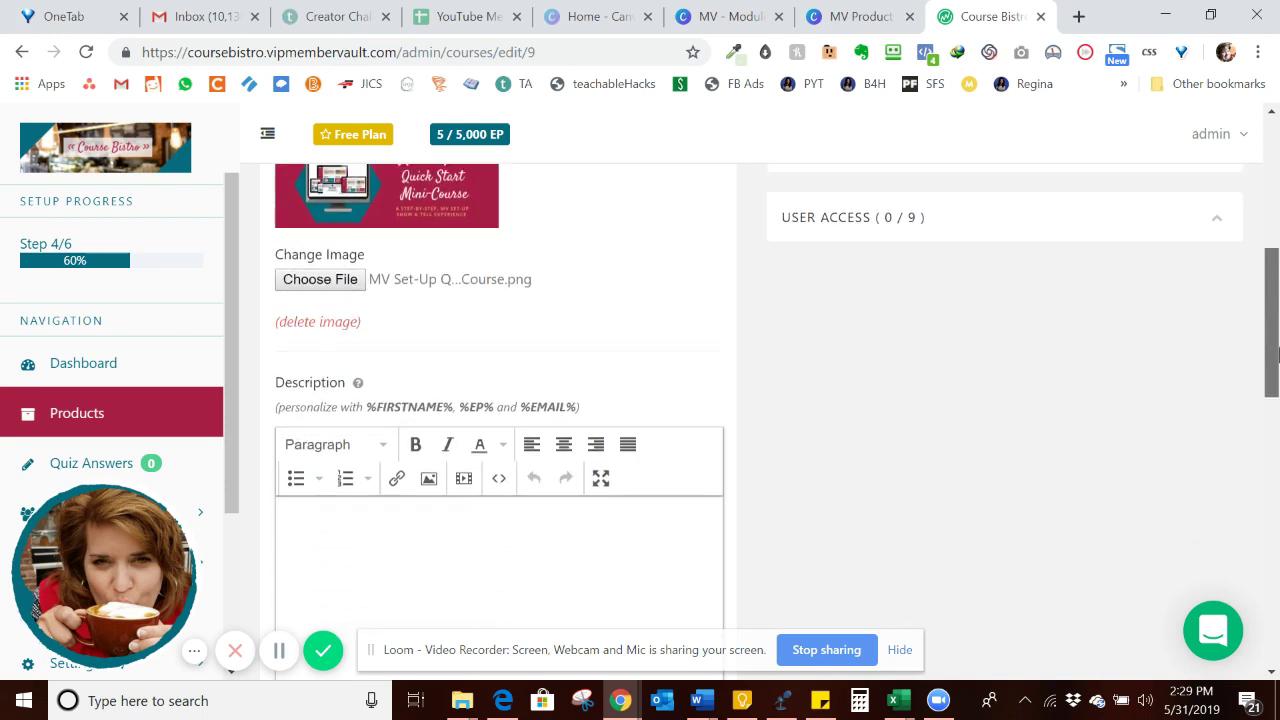
{"action": "left_click_drag", "start_coordinate": [1277, 357], "coordinate": [1277, 393]}
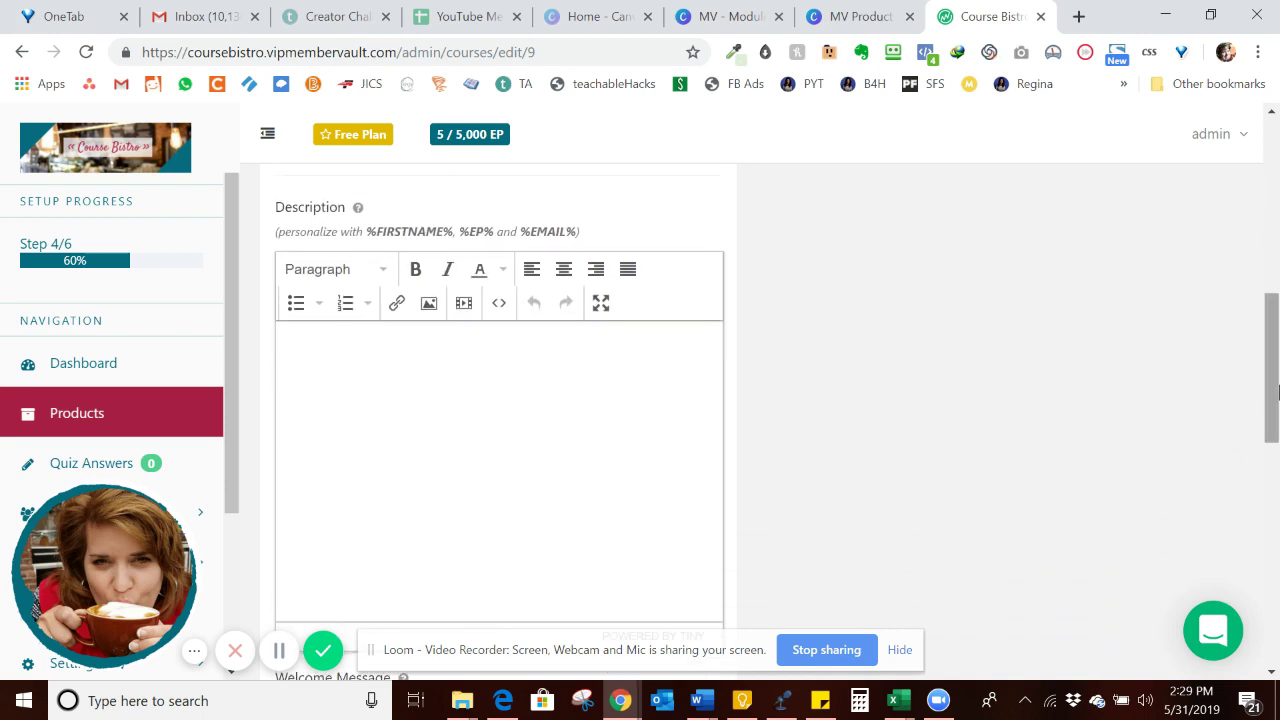
{"action": "left_click", "coordinate": [743, 705]}
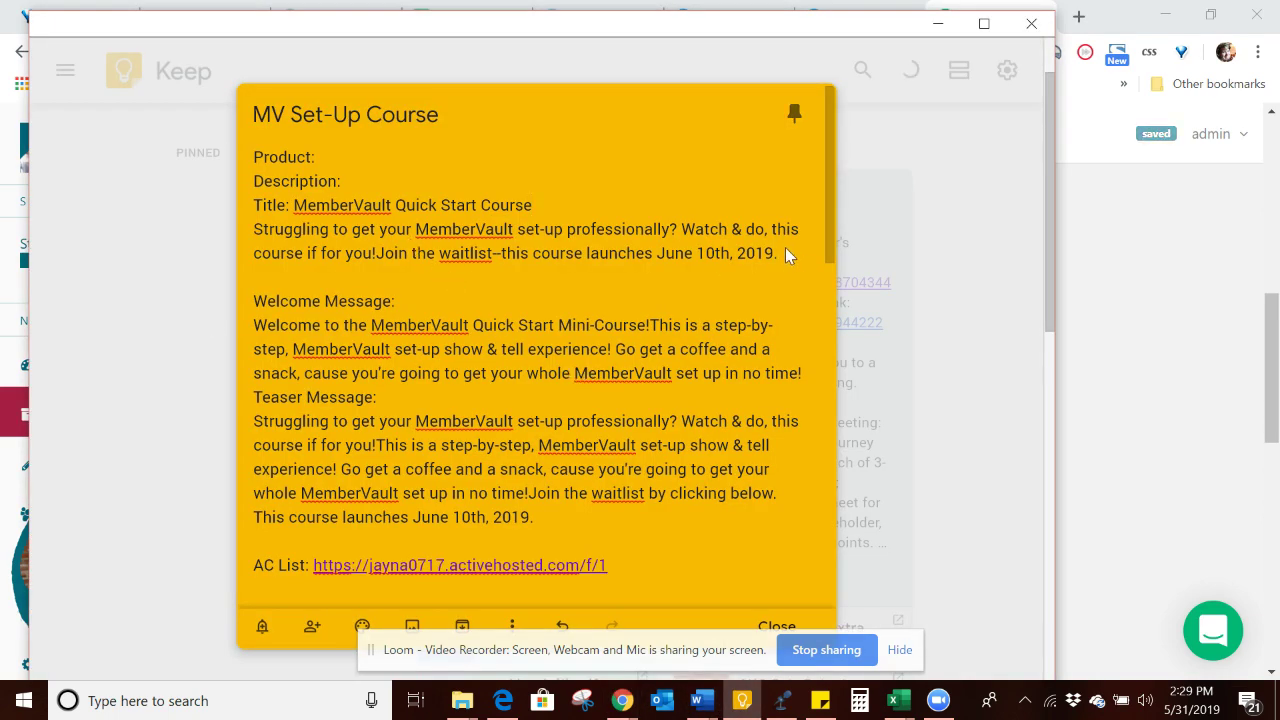
{"action": "left_click_drag", "start_coordinate": [776, 254], "coordinate": [246, 234]}
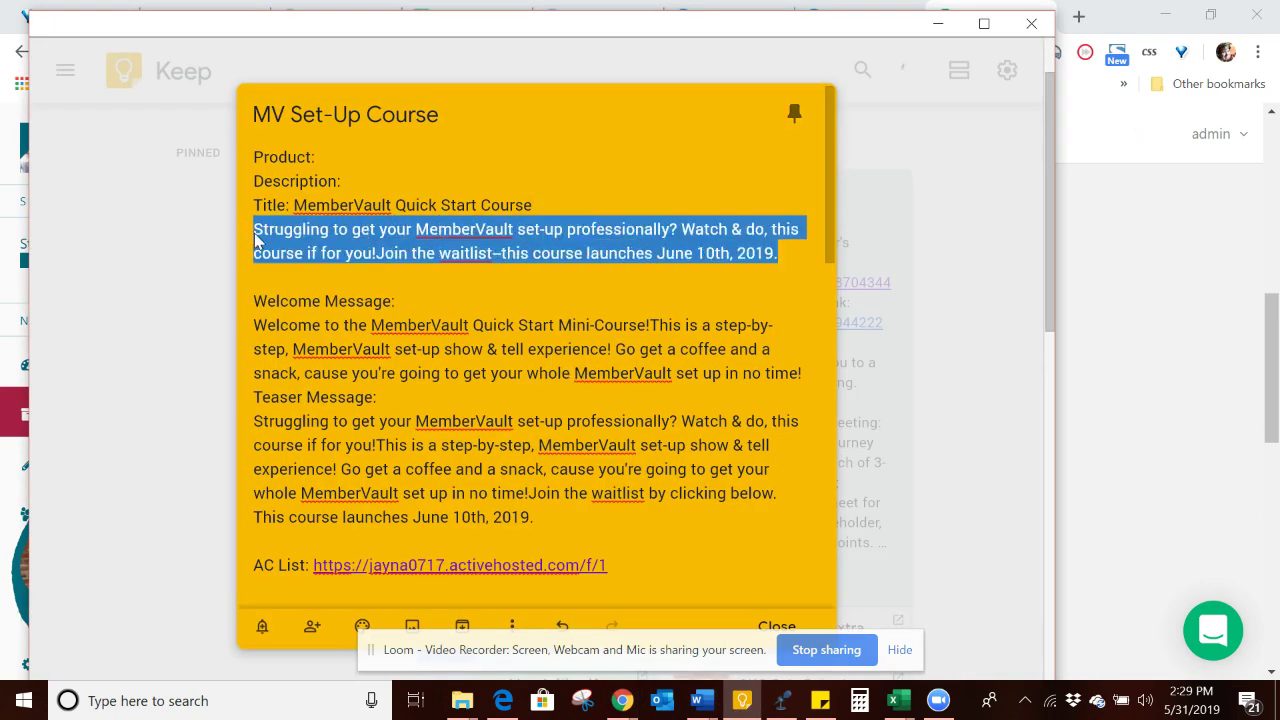
{"action": "key", "text": "alt+Tab"}
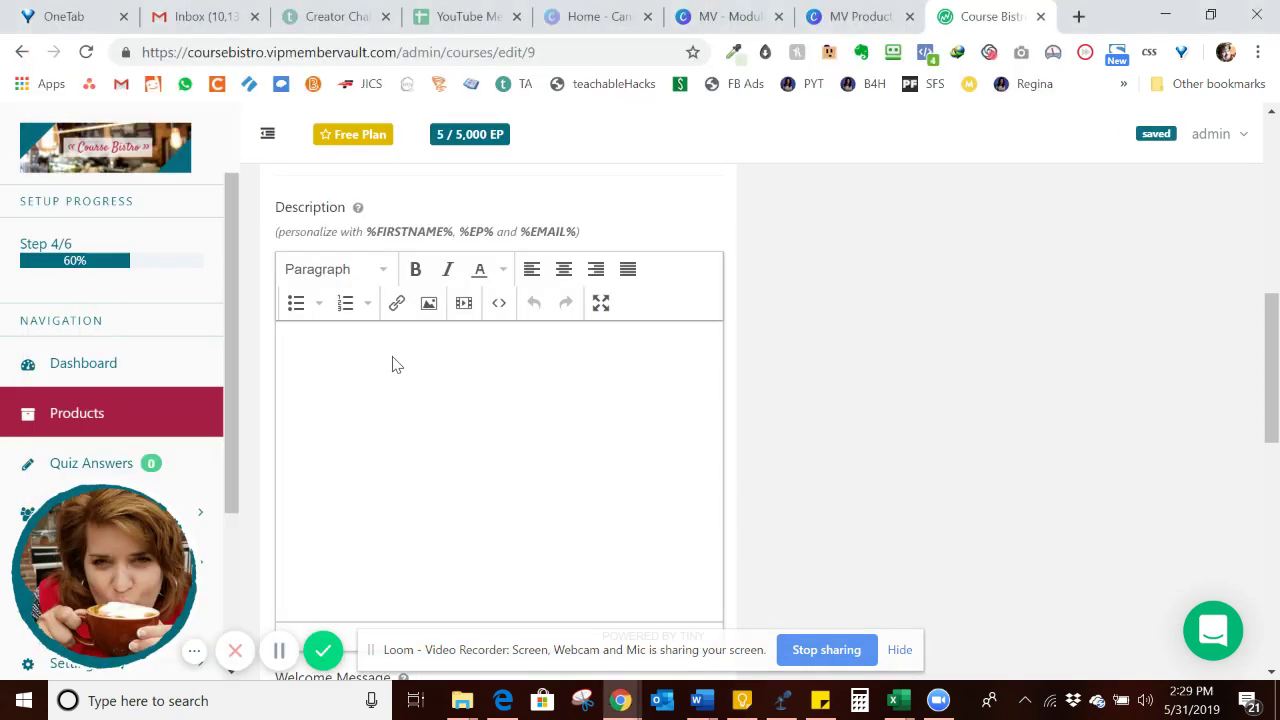
{"action": "left_click", "coordinate": [393, 364]}
{"action": "type", "text": "Struggling to get your MemberVault set-up professionally? Watch & do, this course if for you!Join the waitlist--this course launches June 10th, 2019."}
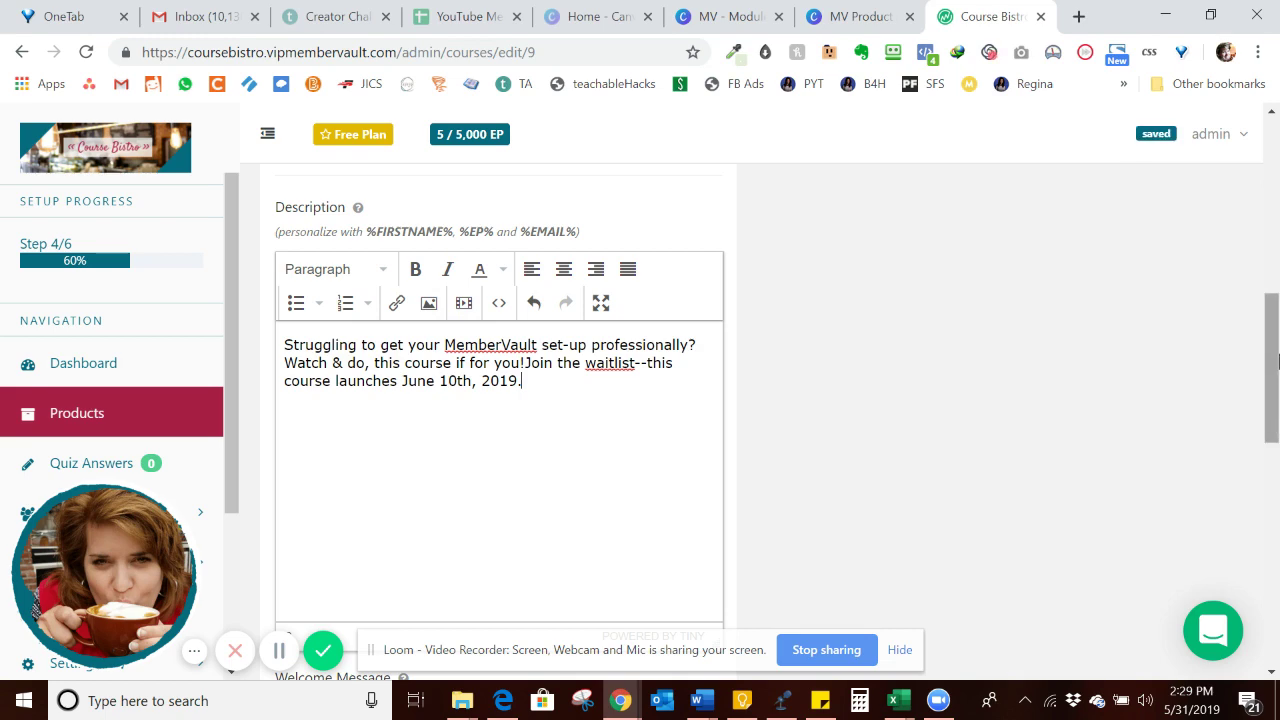
Step: Copy the welcome message text from the MV Set-Up Course note in Google Keep into the product's Welcome Message
{"action": "left_click_drag", "start_coordinate": [1277, 362], "coordinate": [1240, 484]}
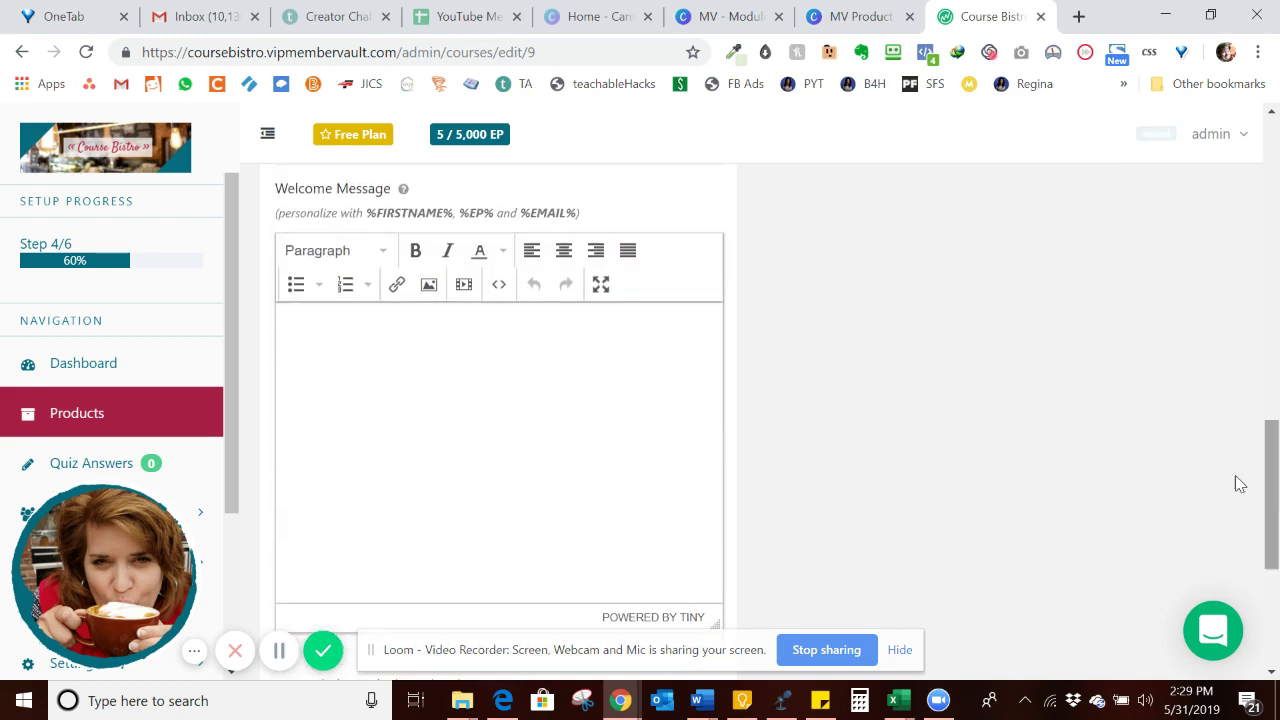
{"action": "left_click", "coordinate": [742, 707]}
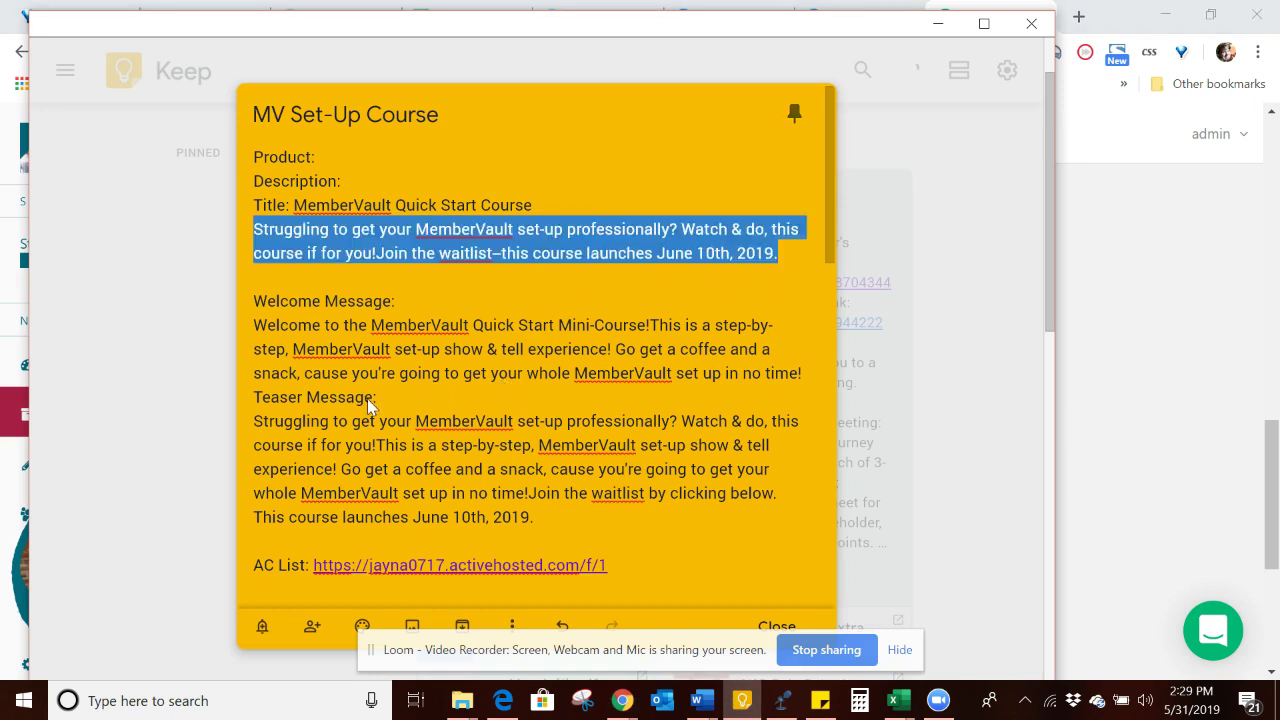
{"action": "left_click_drag", "start_coordinate": [814, 371], "coordinate": [251, 329]}
{"action": "key", "text": "ctrl+c"}
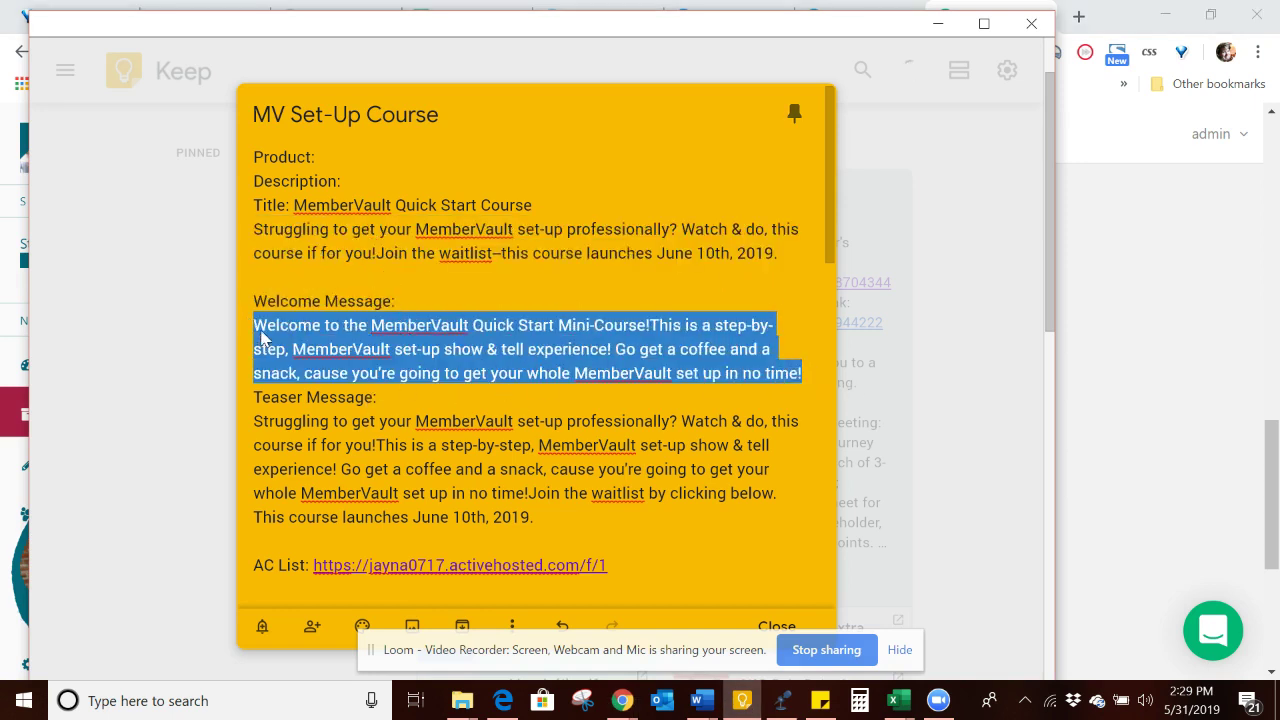
{"action": "left_click", "coordinate": [1216, 336]}
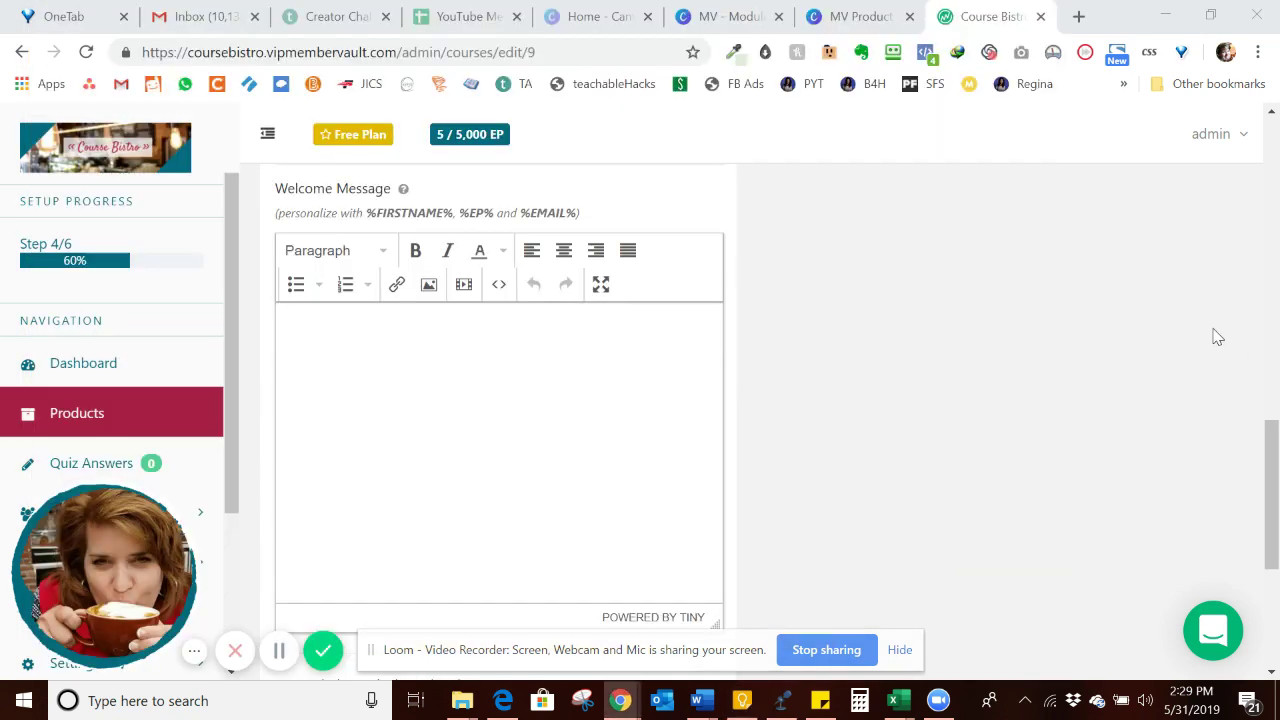
{"action": "left_click", "coordinate": [324, 320]}
{"action": "key", "text": "ctrl+v"}
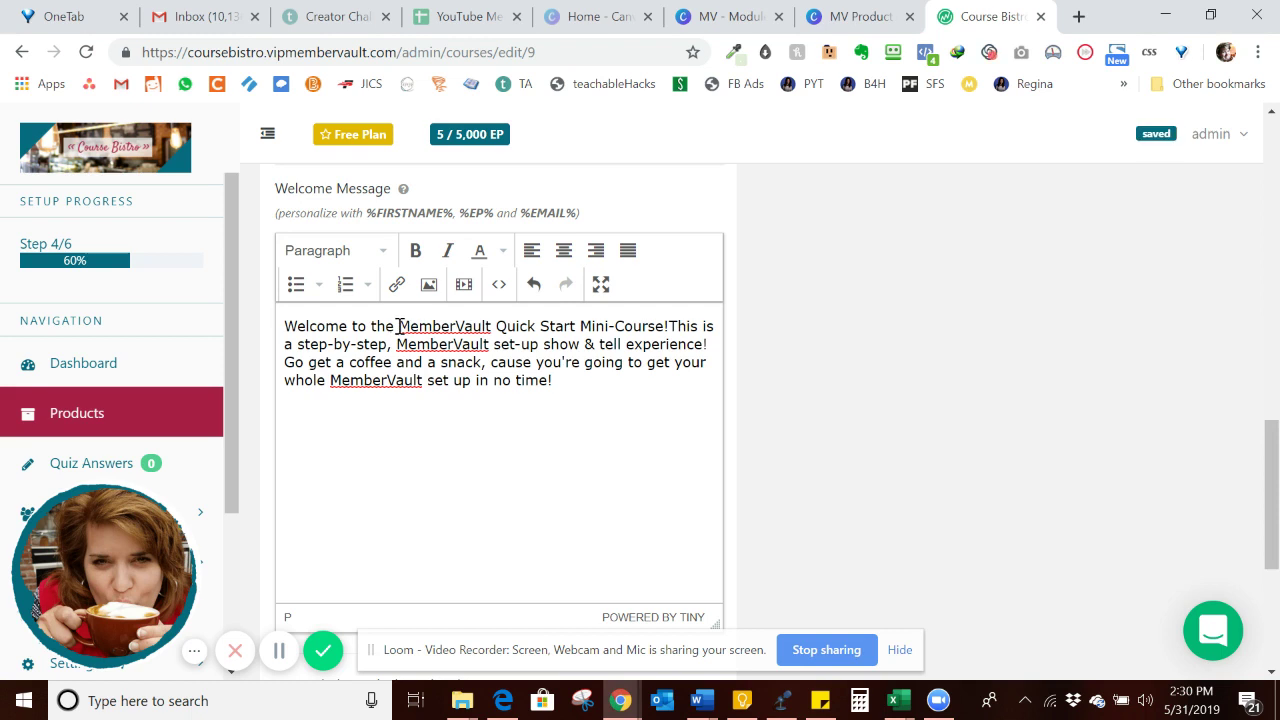
Step: Make "MemberVault Quick Start Mini-Course" bold and italic in the welcome message and save the product information
{"action": "left_click_drag", "start_coordinate": [399, 326], "coordinate": [628, 336]}
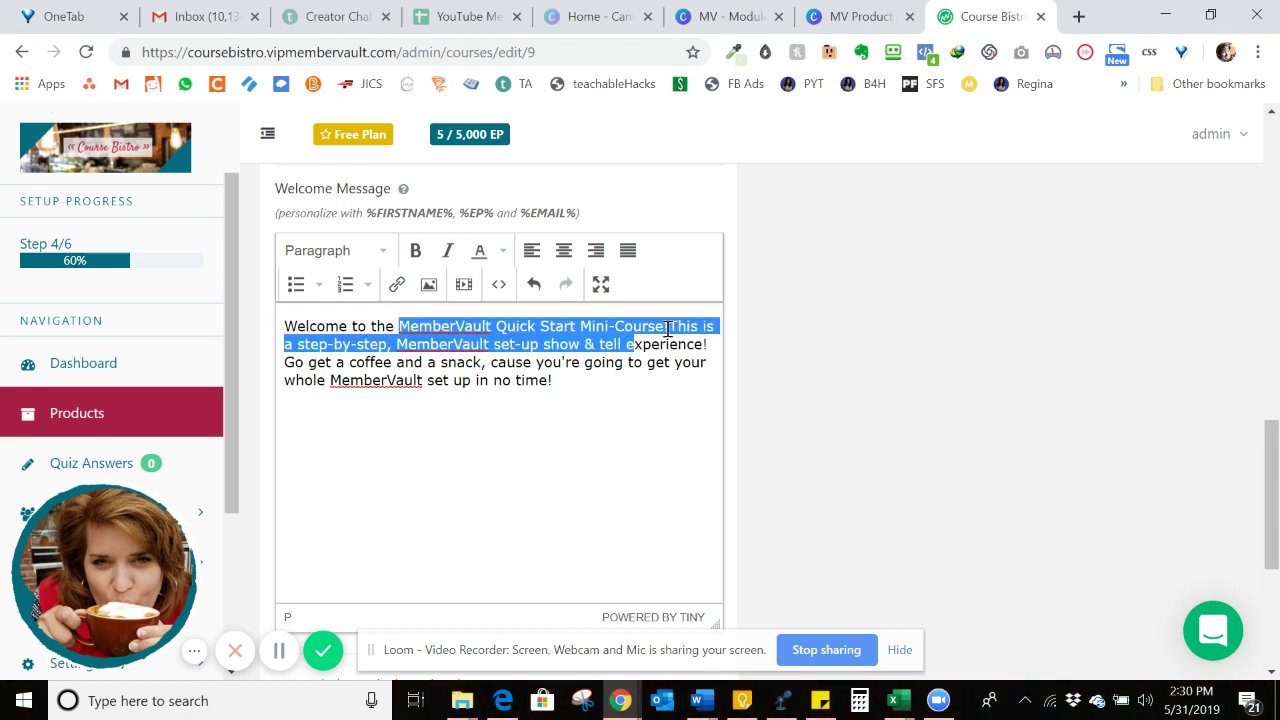
{"action": "key", "text": "shift+Up"}
{"action": "left_click", "coordinate": [403, 322]}
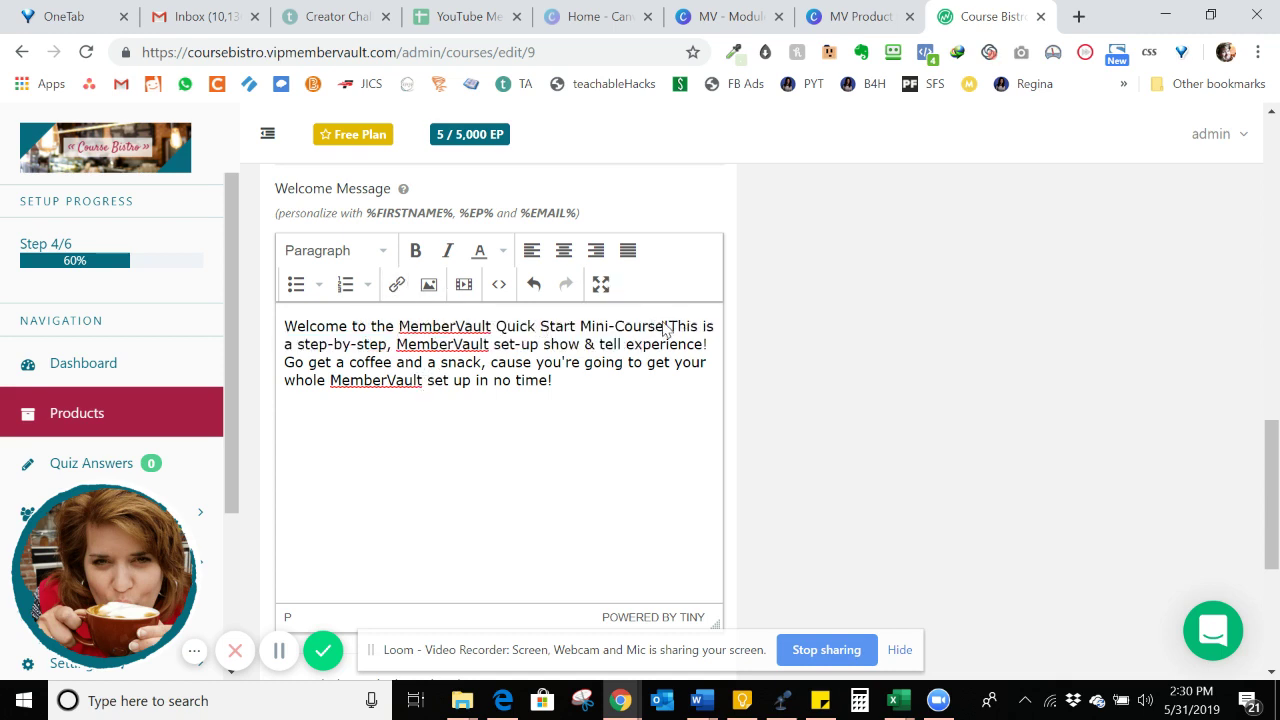
{"action": "left_click_drag", "start_coordinate": [664, 326], "coordinate": [393, 326]}
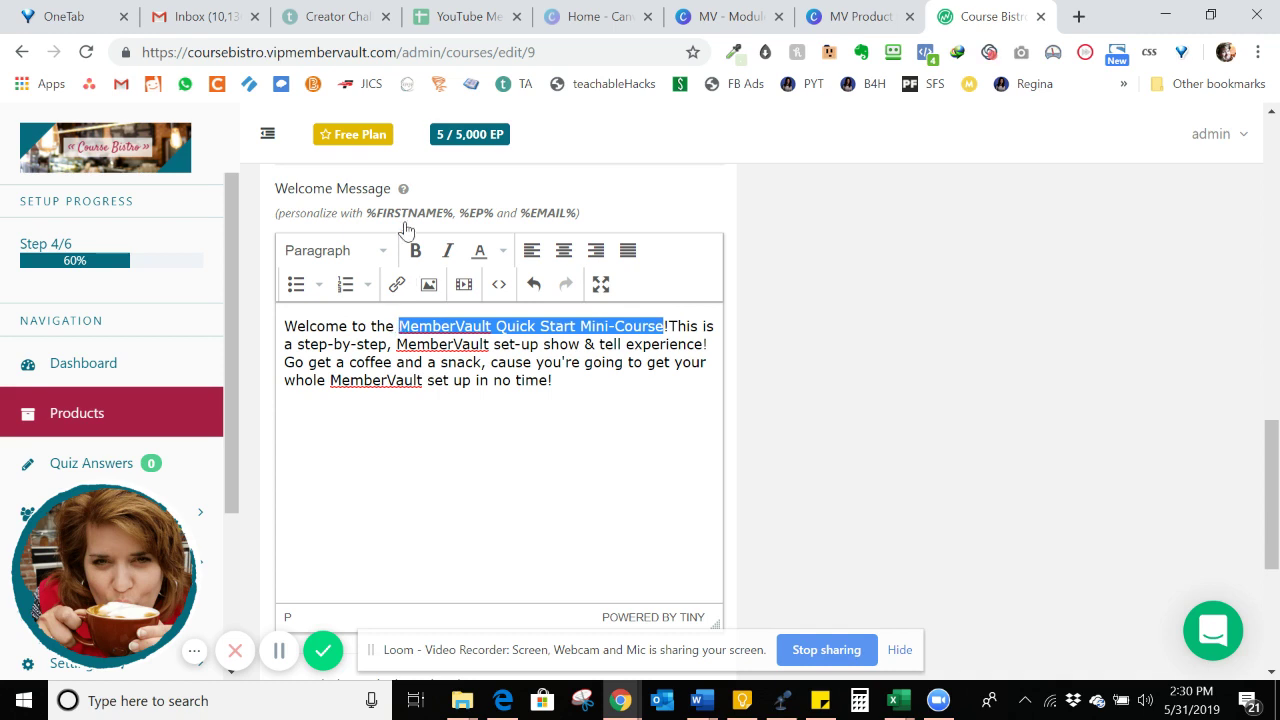
{"action": "left_click", "coordinate": [449, 252]}
{"action": "left_click", "coordinate": [415, 250]}
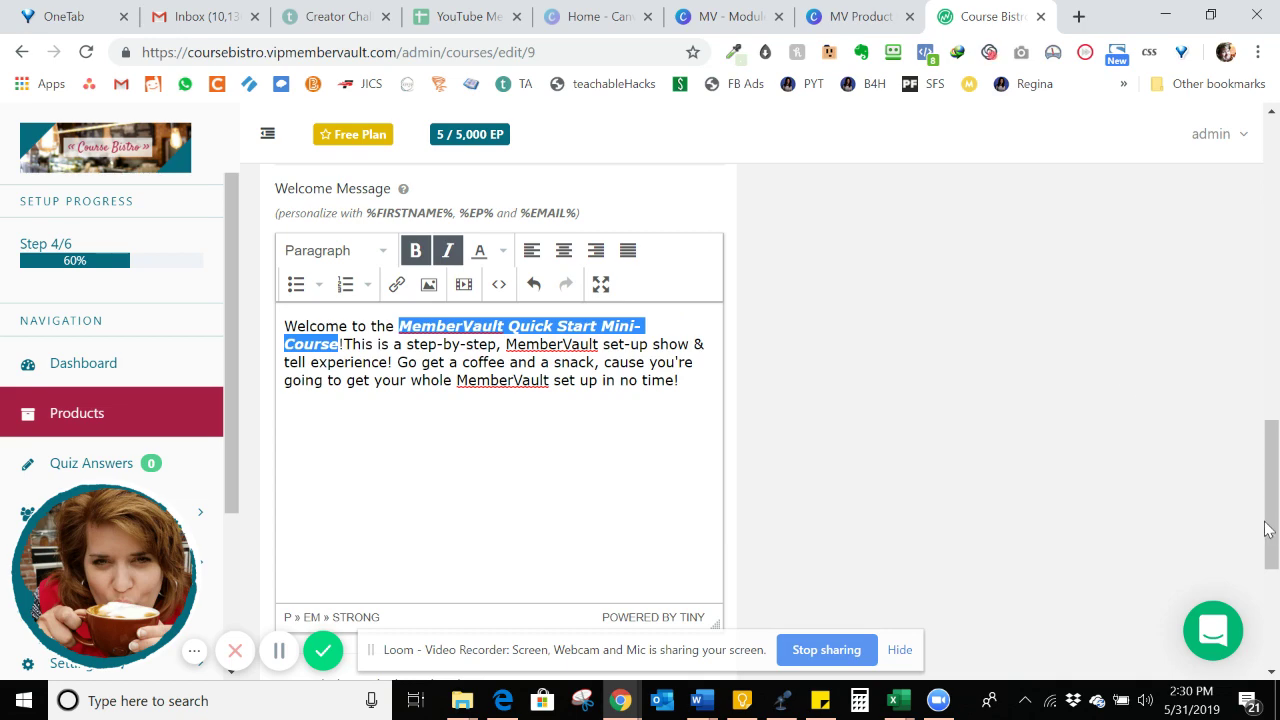
{"action": "left_click_drag", "start_coordinate": [1273, 514], "coordinate": [886, 609]}
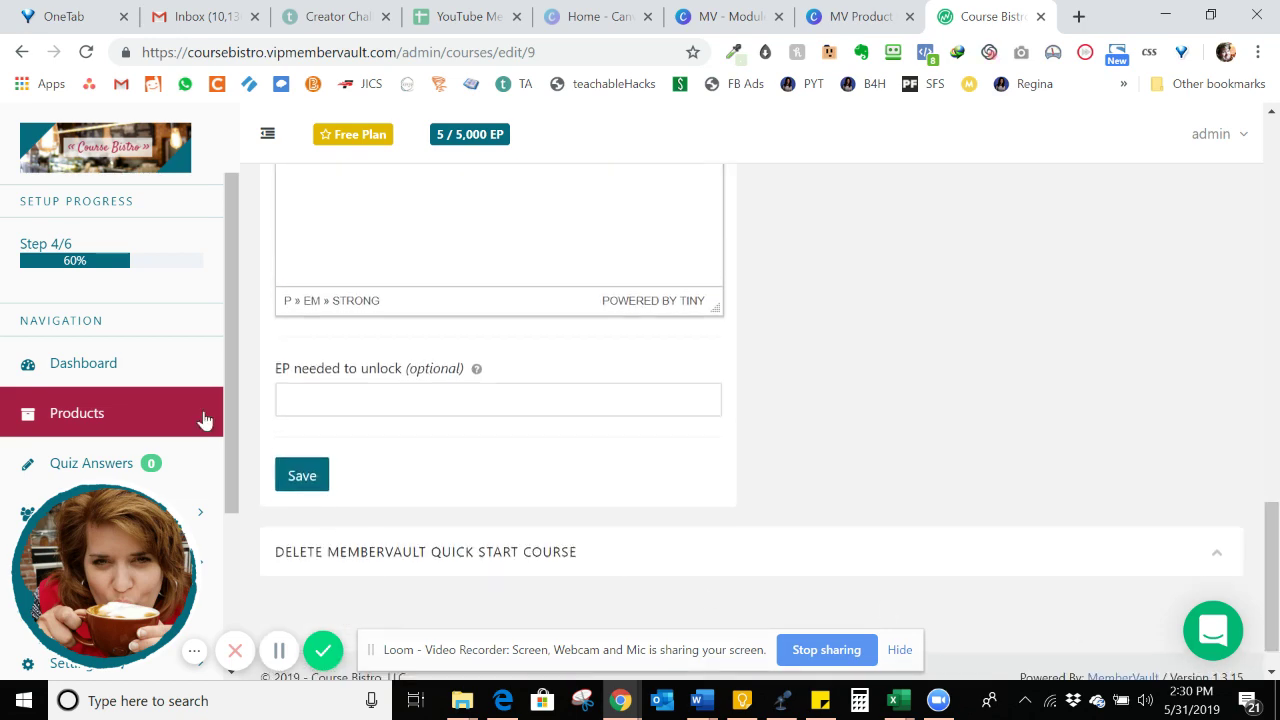
{"action": "left_click", "coordinate": [292, 476]}
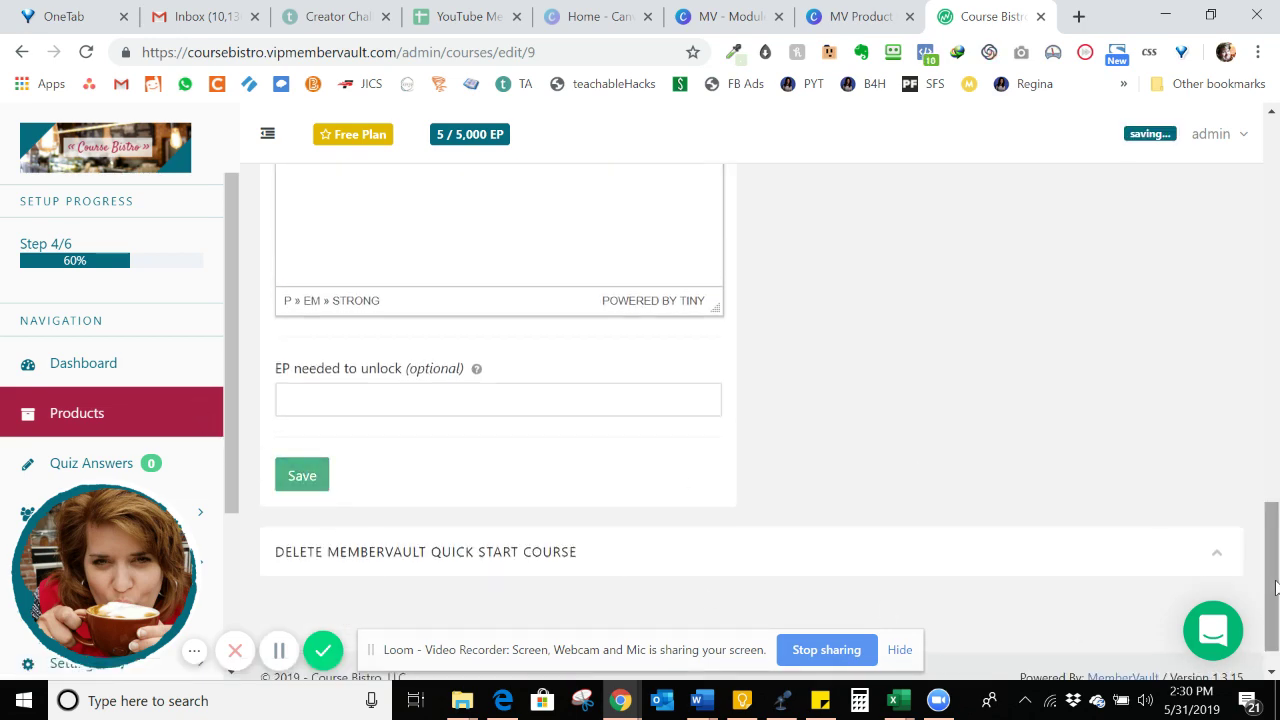
Step: Set the product's Sign Up Type to Payment (allow users to buy product)
{"action": "left_click_drag", "start_coordinate": [1266, 590], "coordinate": [1268, 310]}
{"action": "left_click_drag", "start_coordinate": [1268, 185], "coordinate": [1274, 251]}
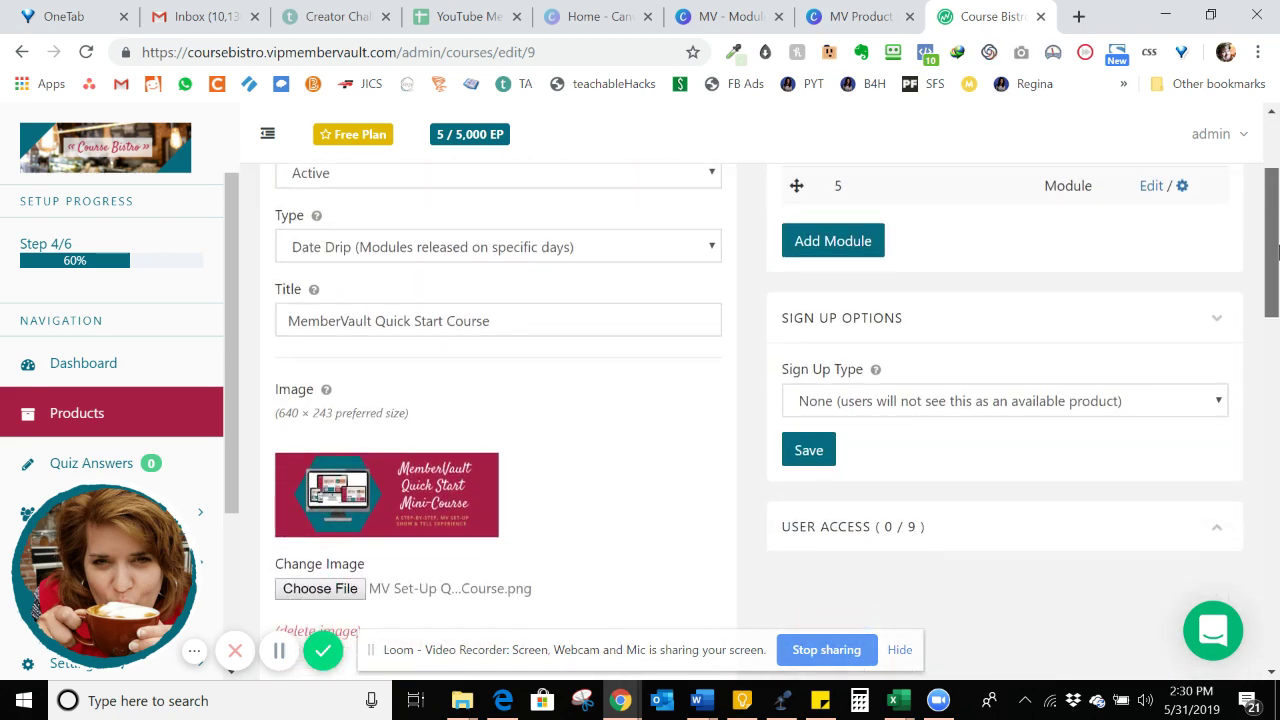
{"action": "left_click", "coordinate": [1176, 408]}
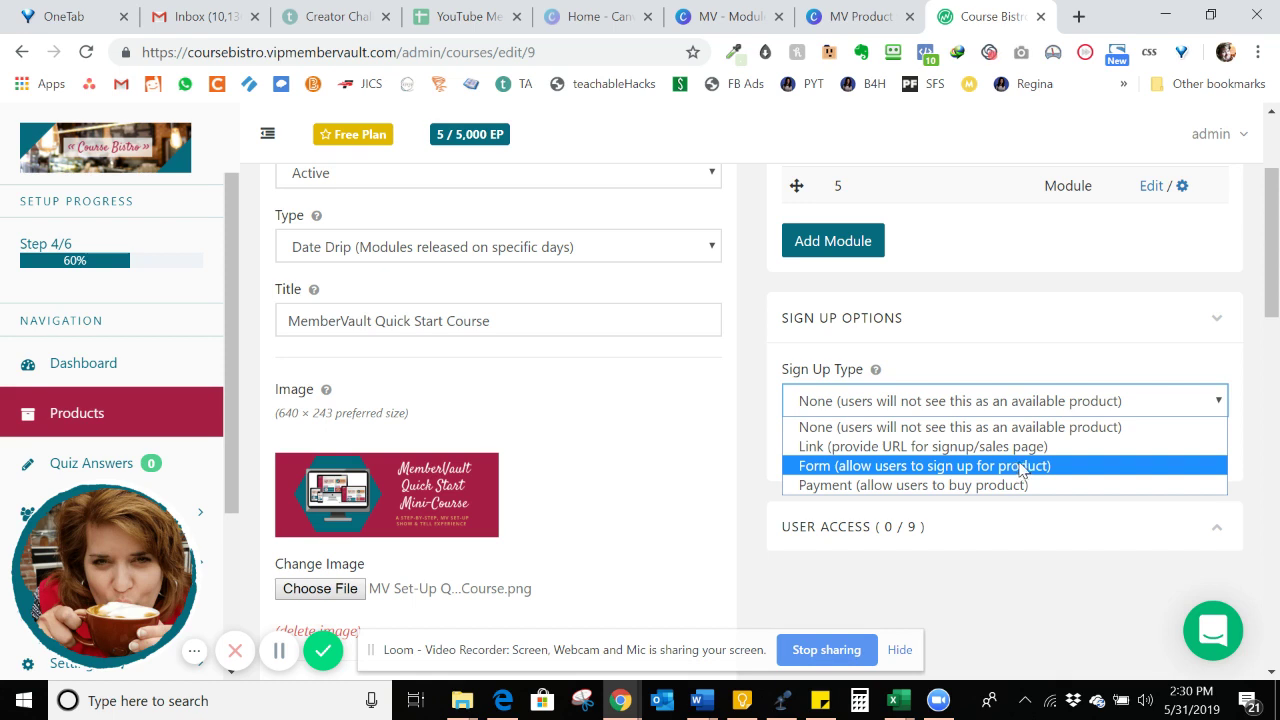
{"action": "left_click", "coordinate": [1033, 488]}
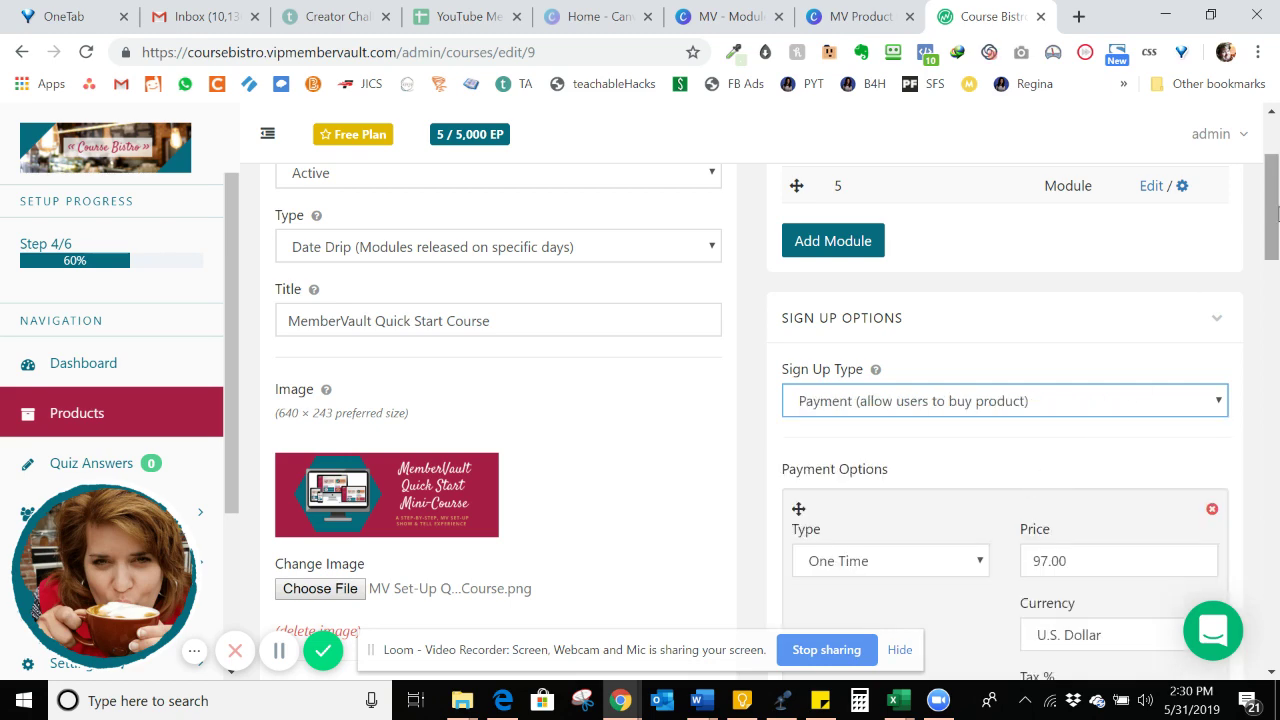
Step: Examine the payment options, including the available payment types, the price, the coupon fields and the coupon discount types
{"action": "left_click_drag", "start_coordinate": [1275, 215], "coordinate": [1278, 247]}
{"action": "scroll", "coordinate": [1020, 250], "scroll_direction": "down", "scroll_amount": 2}
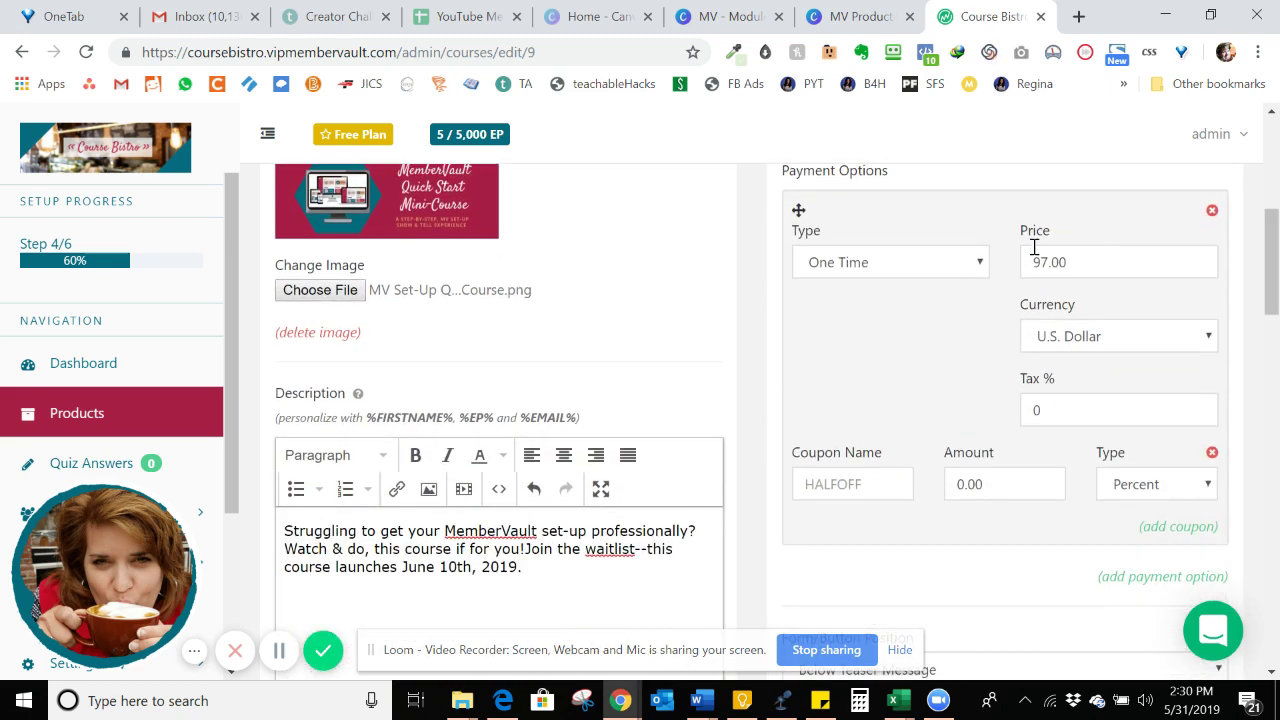
{"action": "left_click", "coordinate": [966, 270]}
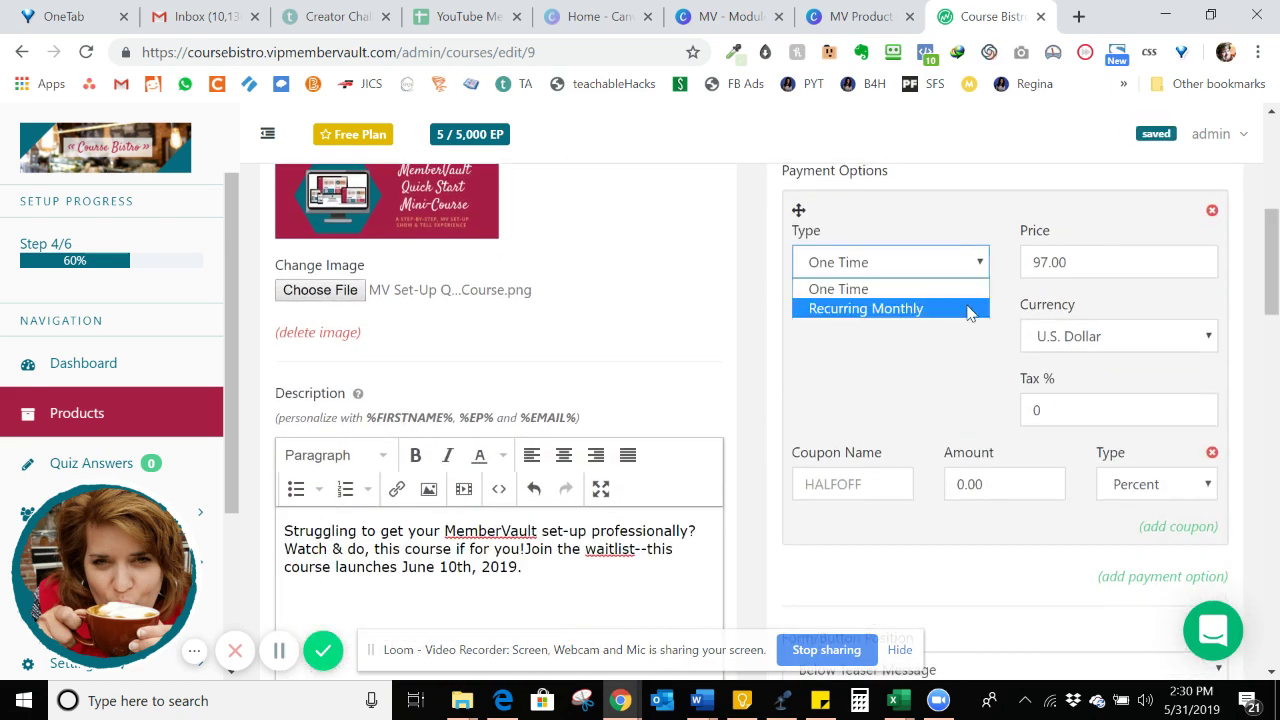
{"action": "left_click", "coordinate": [963, 224]}
{"action": "left_click", "coordinate": [964, 226]}
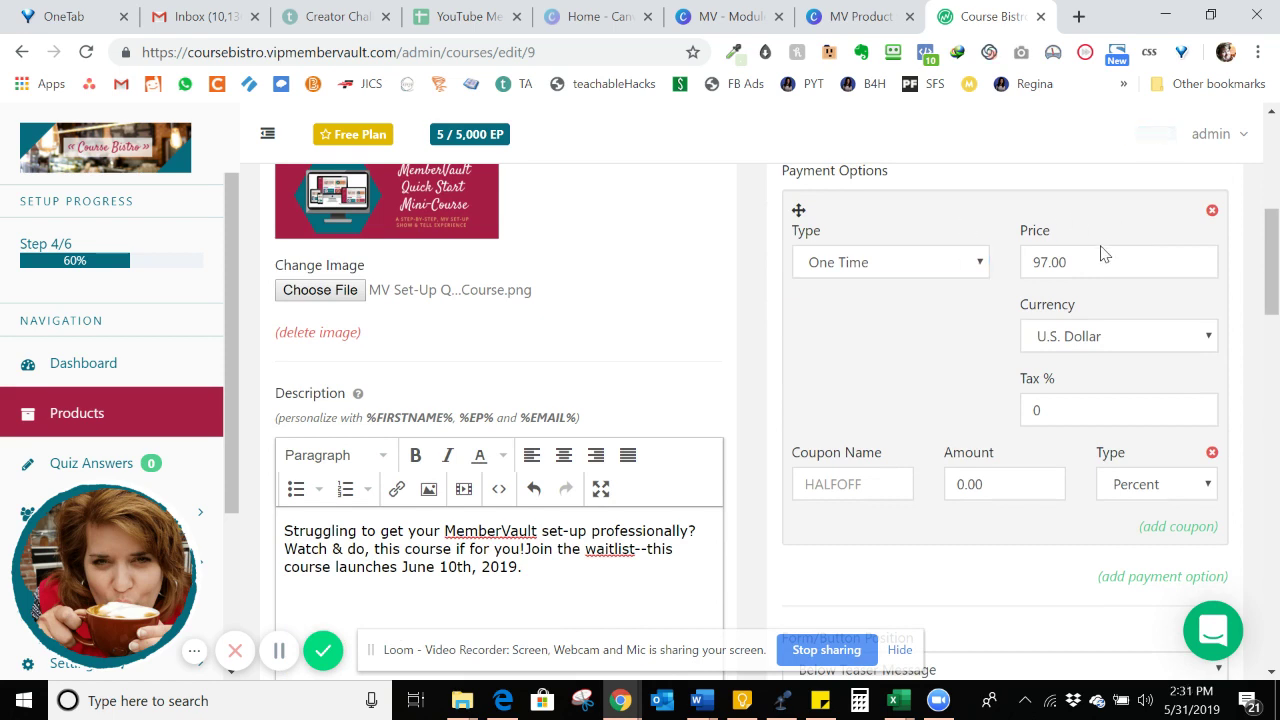
{"action": "left_click", "coordinate": [832, 483]}
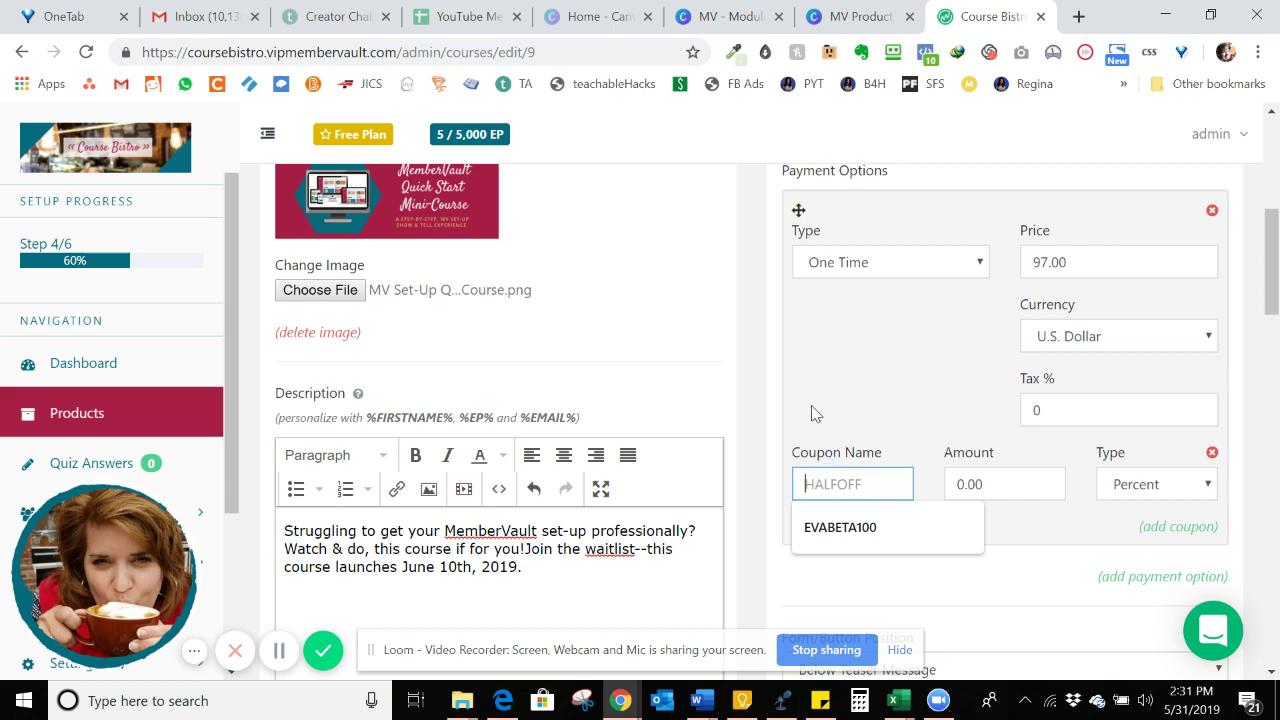
{"action": "key", "text": "shift+Tab"}
{"action": "left_click", "coordinate": [1160, 492]}
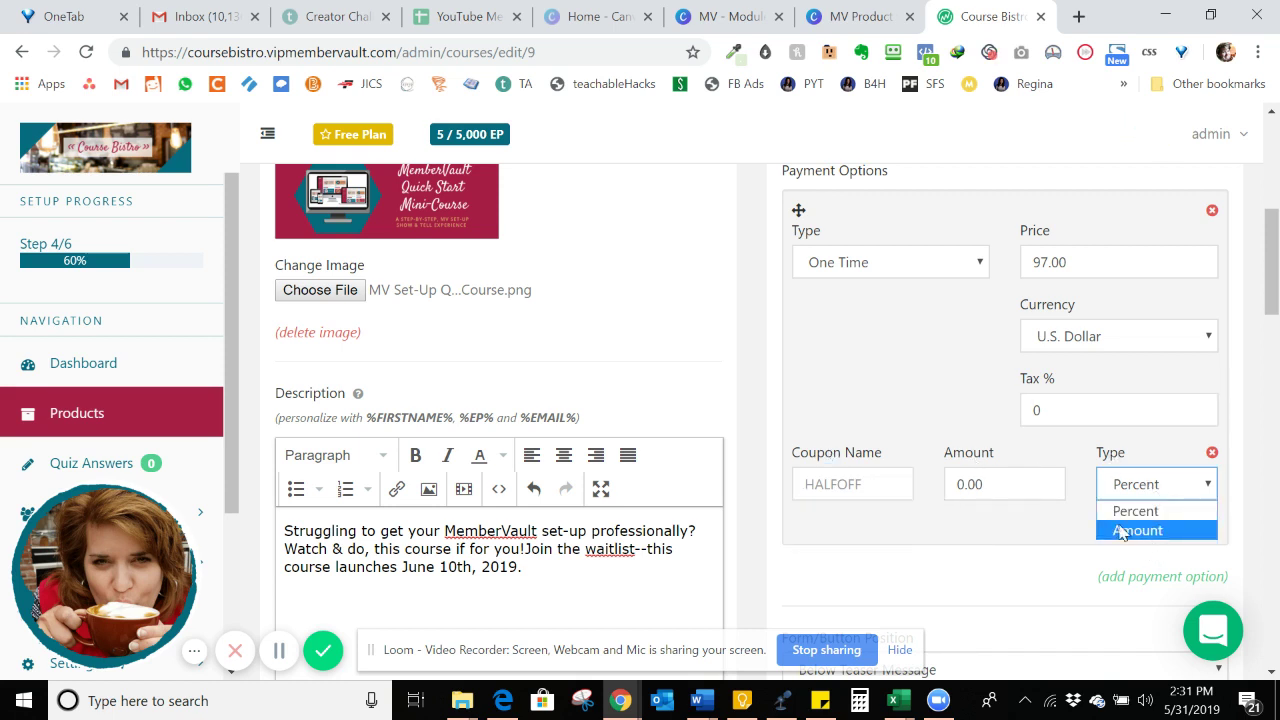
{"action": "left_click", "coordinate": [1049, 443]}
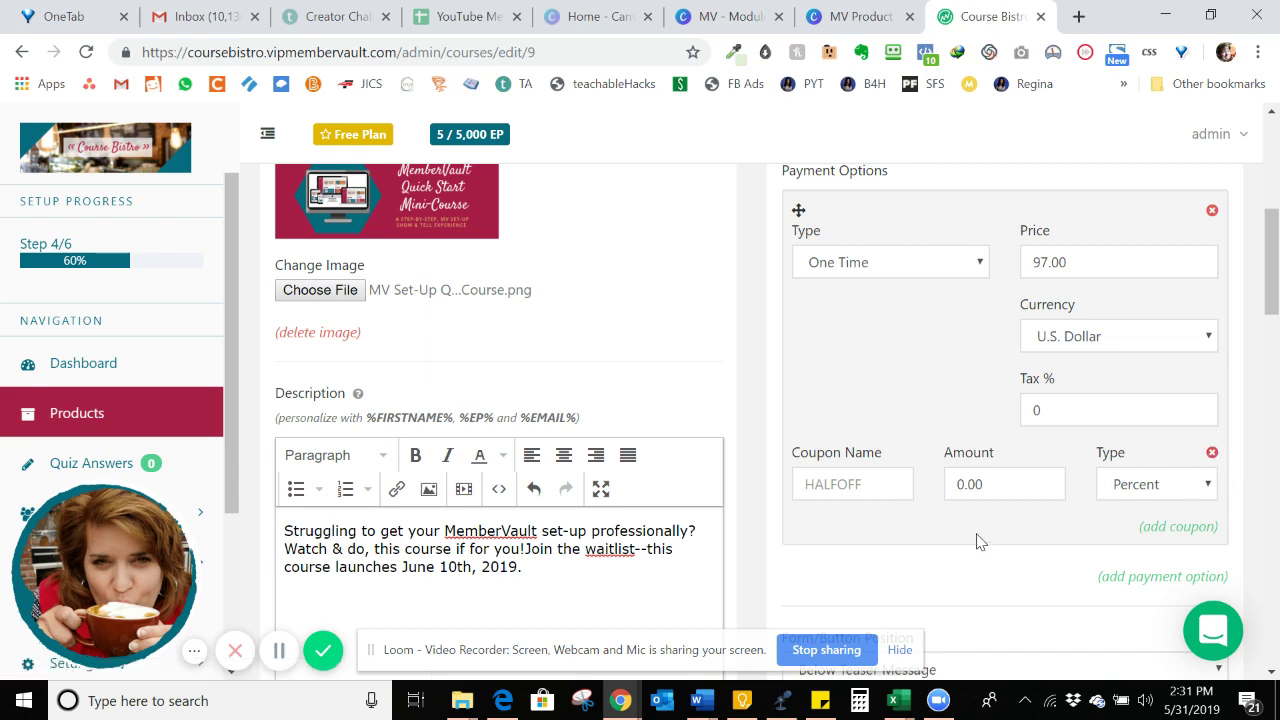
Step: Review the sign-up button position, the button text and the full teaser message
{"action": "scroll", "coordinate": [1272, 290], "scroll_direction": "down", "scroll_amount": 4}
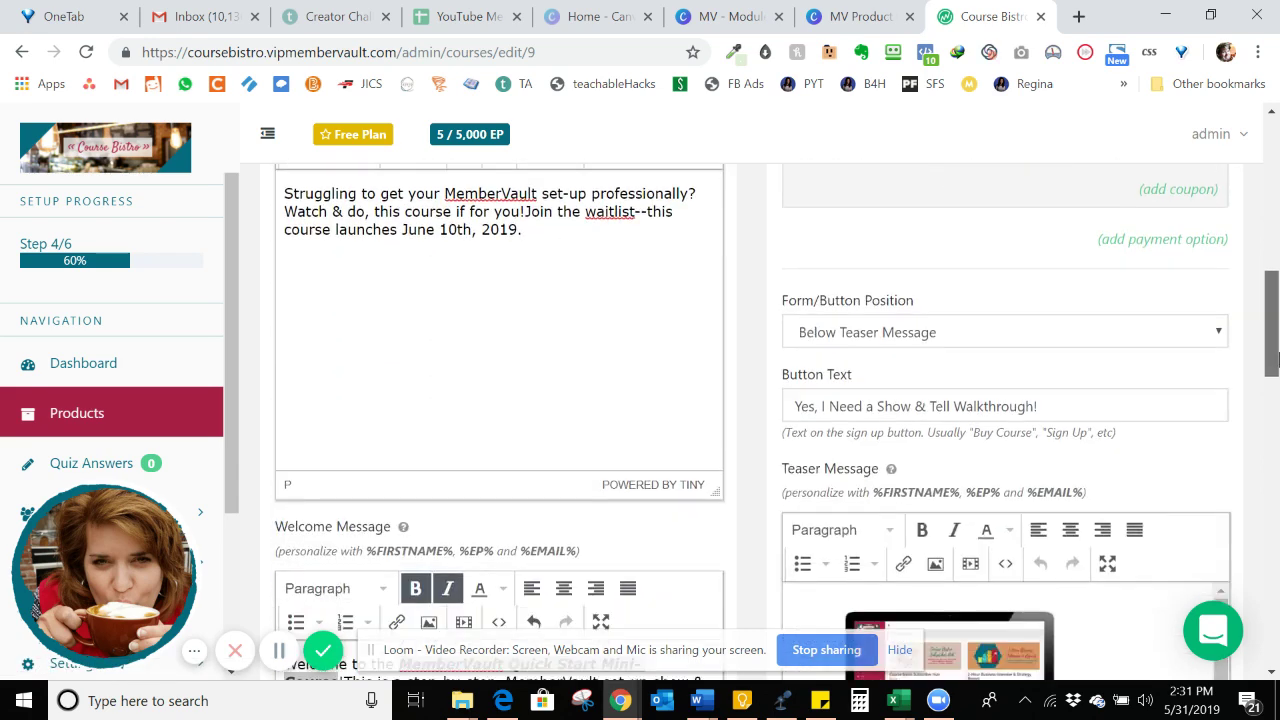
{"action": "left_click_drag", "start_coordinate": [1067, 341], "coordinate": [773, 336]}
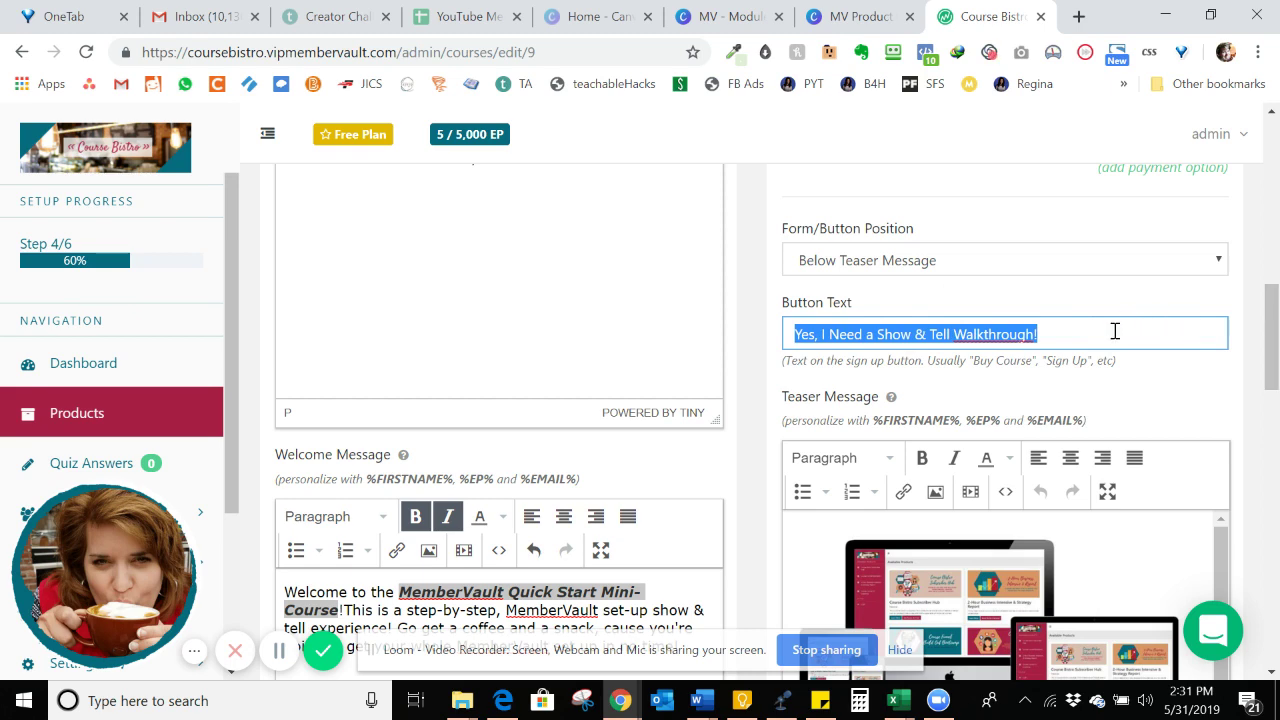
{"action": "scroll", "coordinate": [1247, 334], "scroll_direction": "down", "scroll_amount": 3}
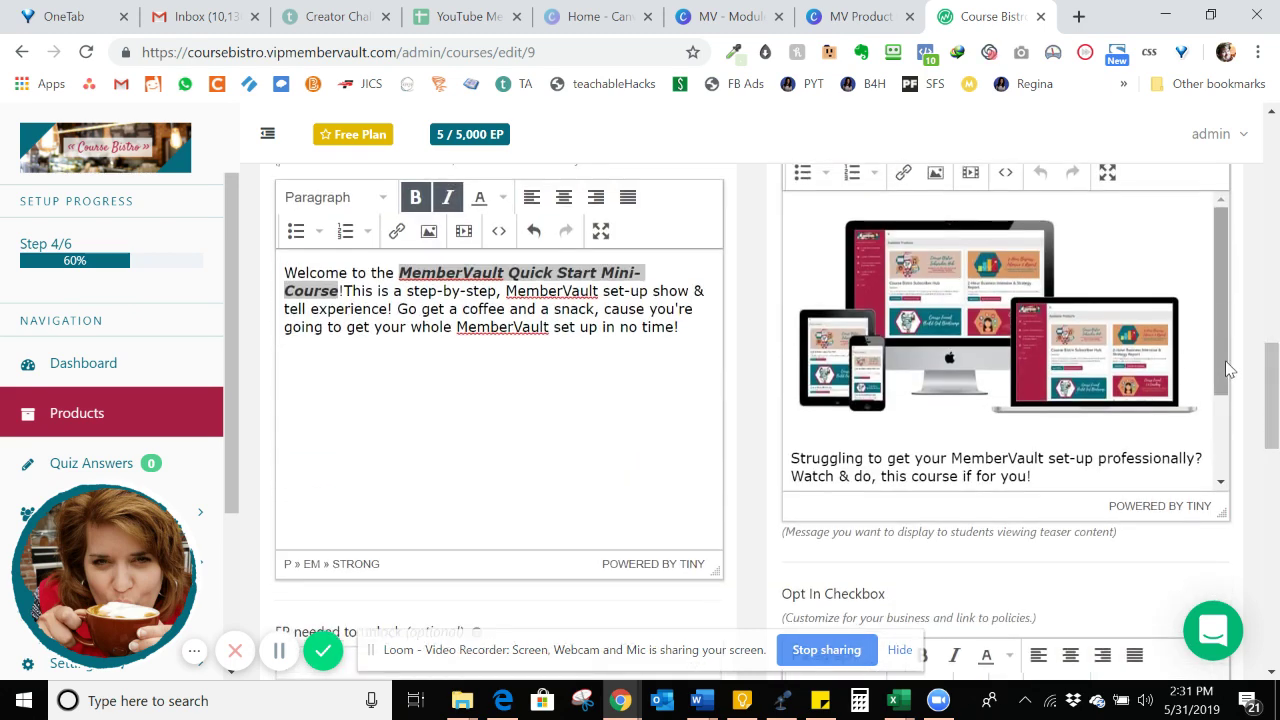
{"action": "left_click_drag", "start_coordinate": [1233, 318], "coordinate": [1240, 438]}
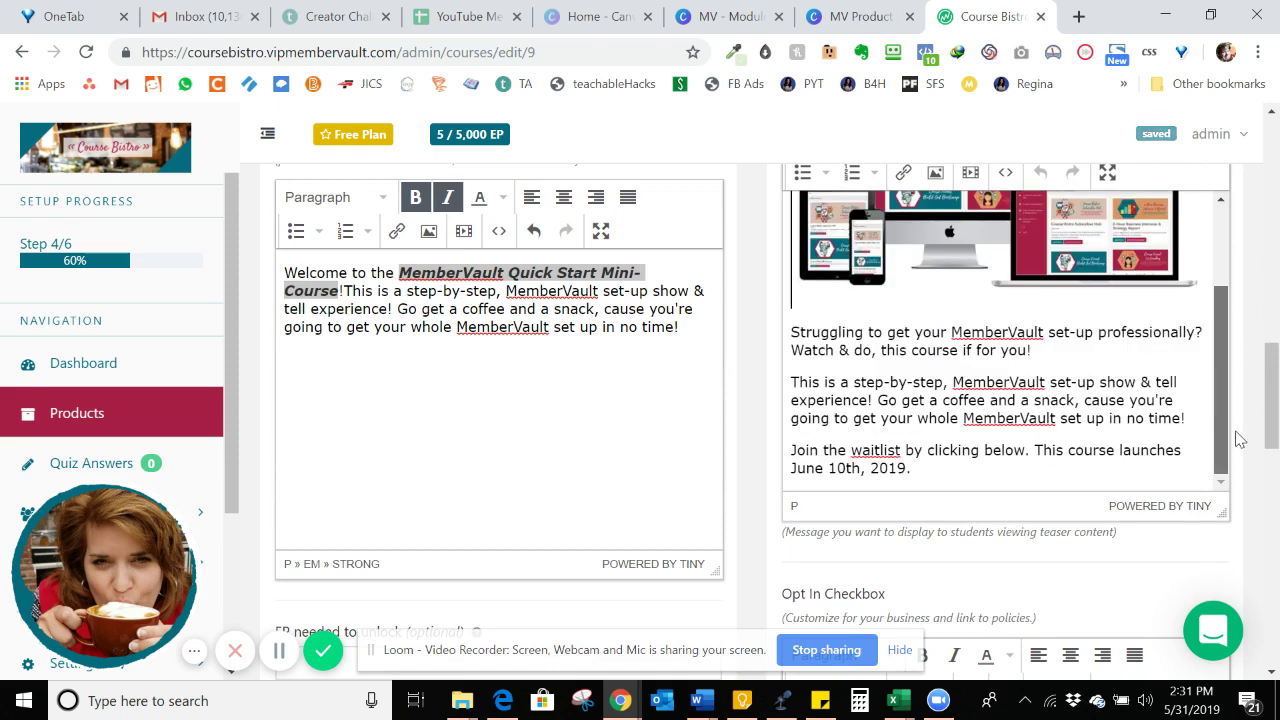
Step: Change the Sign Up Type to Form (allow users to sign up for product), review the remaining sign-up settings and save them
{"action": "left_click_drag", "start_coordinate": [1272, 350], "coordinate": [1272, 252]}
{"action": "left_click", "coordinate": [1157, 295]}
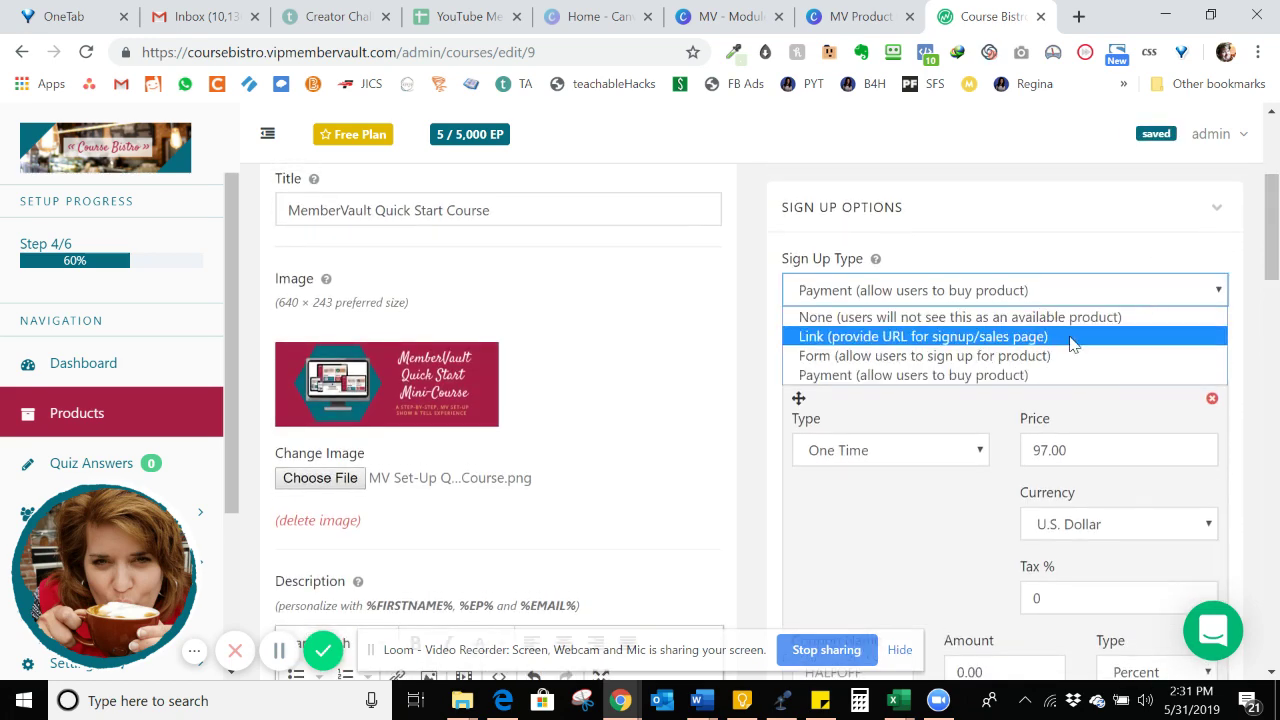
{"action": "left_click", "coordinate": [1071, 366]}
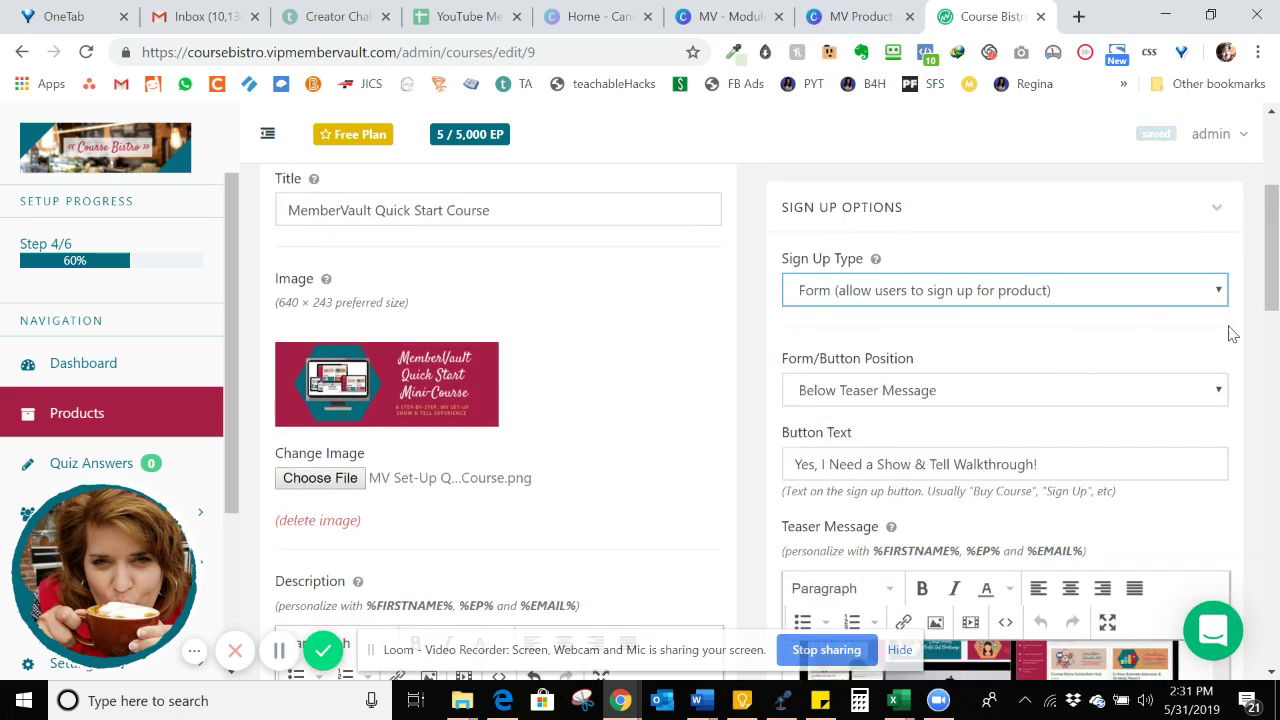
{"action": "left_click_drag", "start_coordinate": [1272, 280], "coordinate": [1272, 470]}
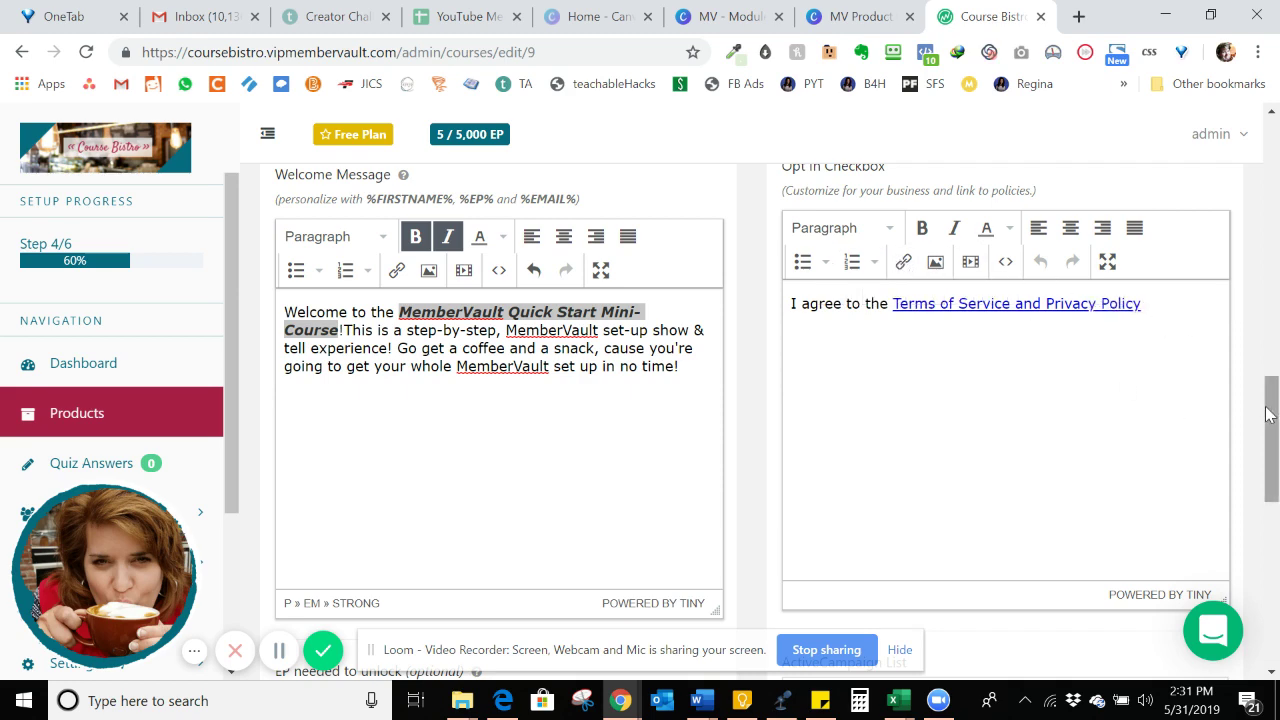
{"action": "left_click_drag", "start_coordinate": [1272, 412], "coordinate": [1276, 507]}
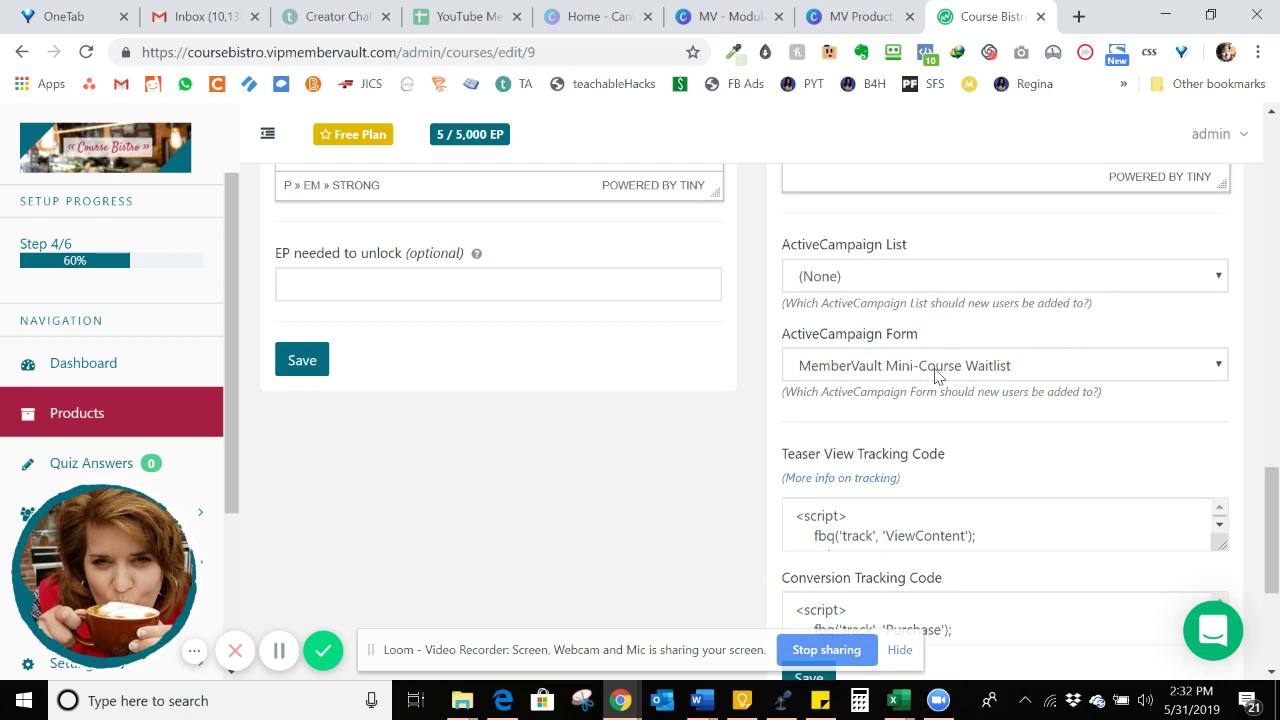
{"action": "left_click_drag", "start_coordinate": [1274, 500], "coordinate": [1274, 572]}
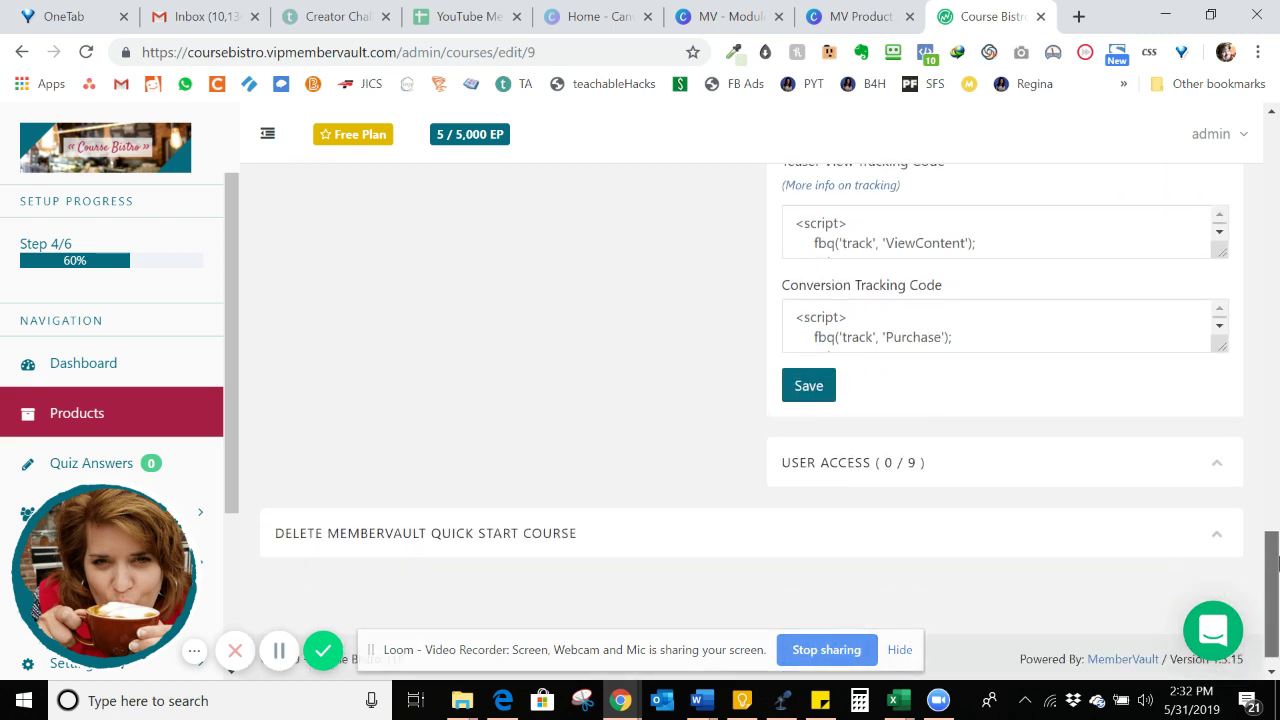
{"action": "left_click", "coordinate": [806, 398]}
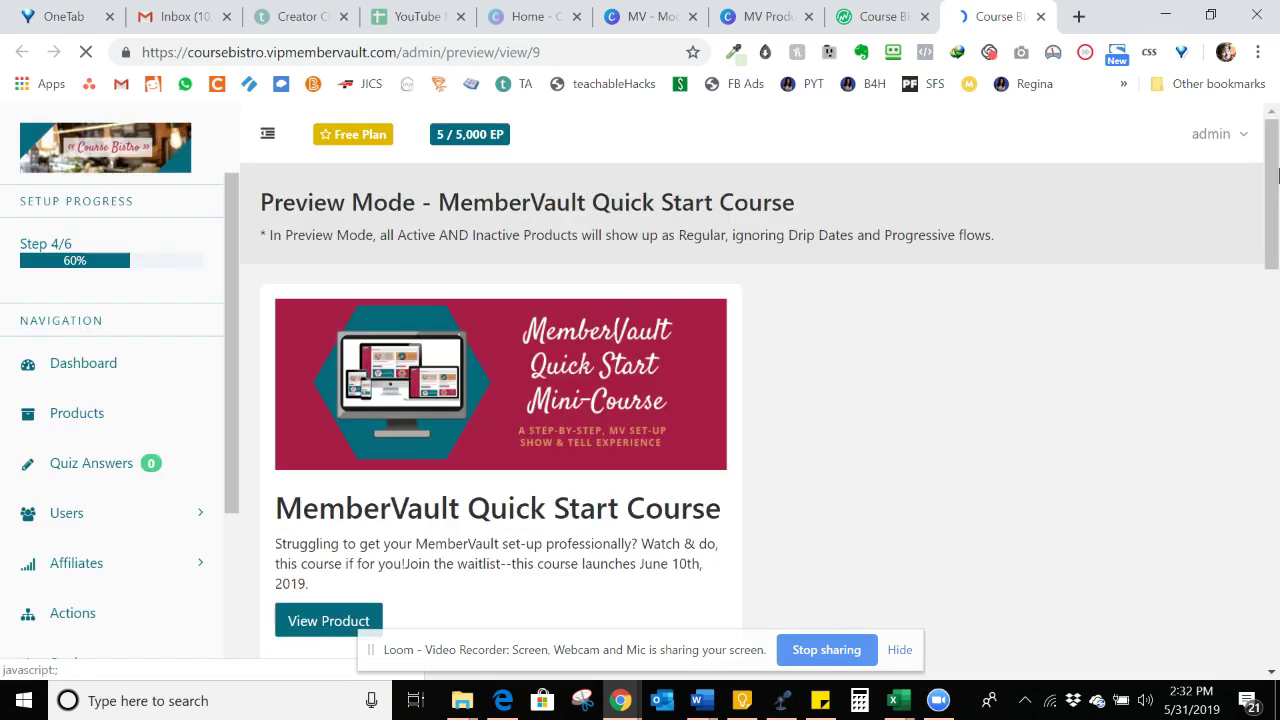
Step: Return from the product preview to the course's edit page and open the existing module for editing
{"action": "scroll", "coordinate": [1277, 208], "scroll_direction": "down", "scroll_amount": 3}
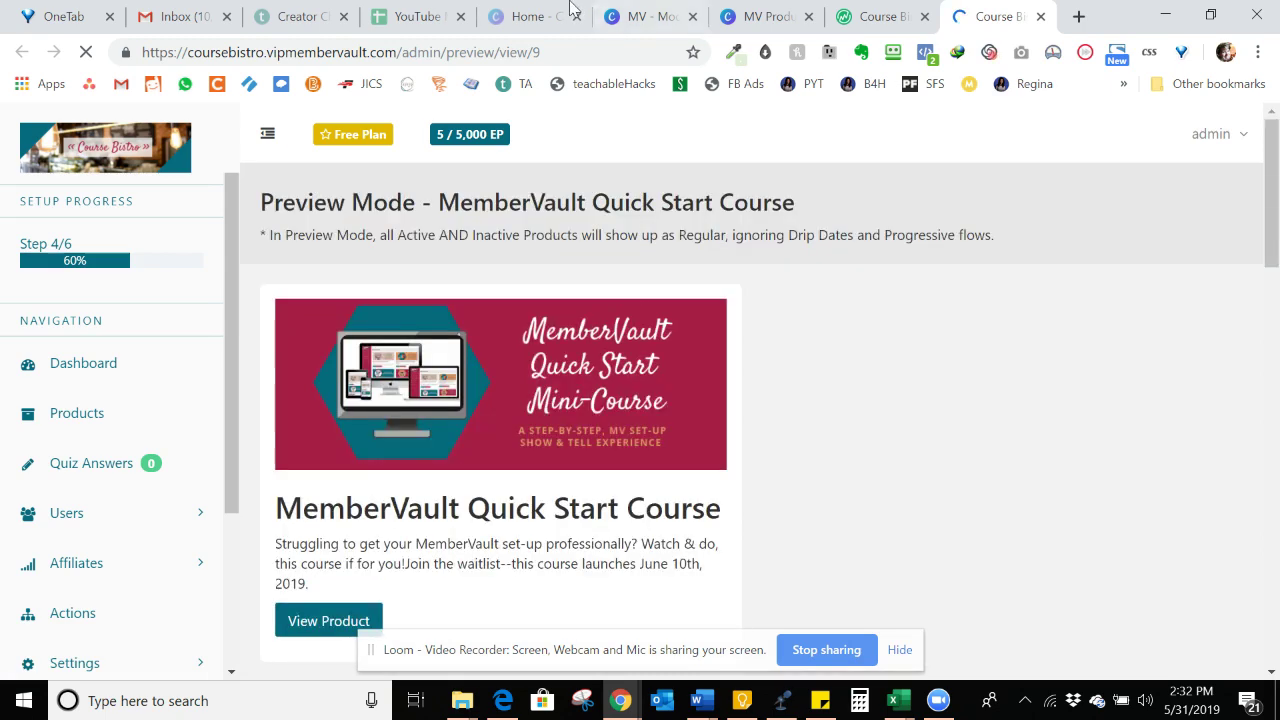
{"action": "left_click", "coordinate": [878, 22]}
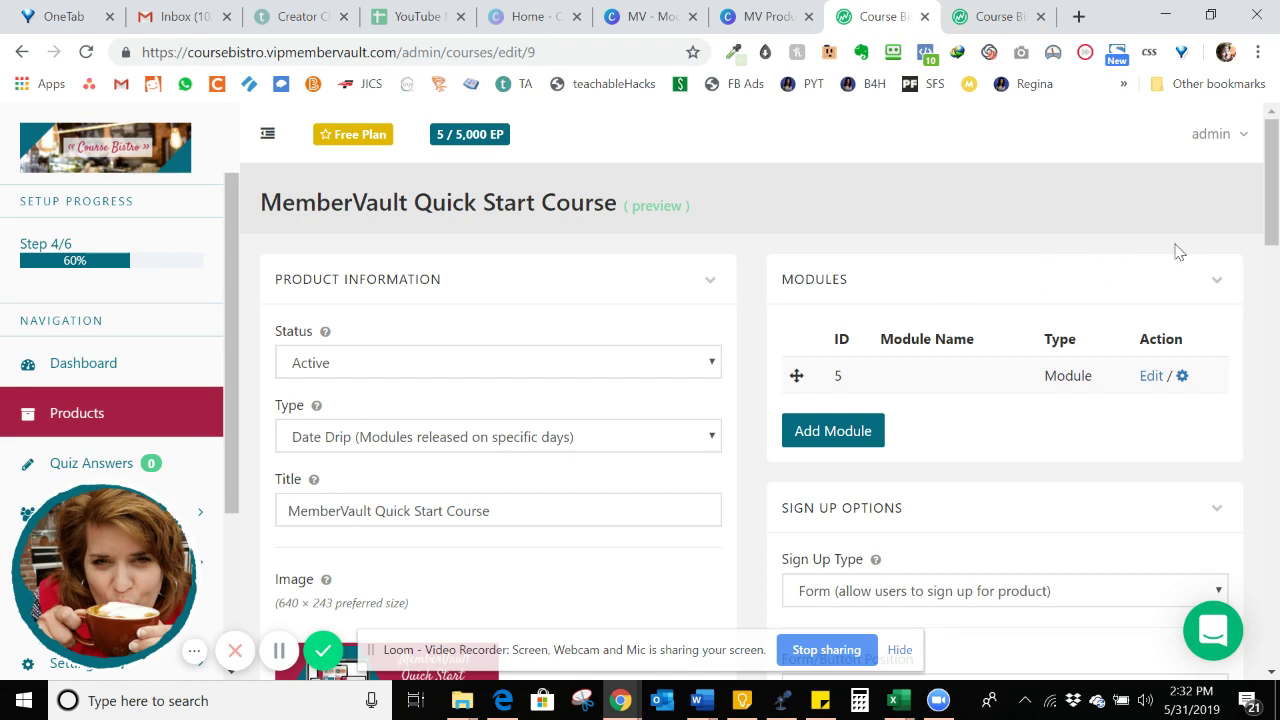
{"action": "scroll", "coordinate": [1214, 241], "scroll_direction": "down", "scroll_amount": 1}
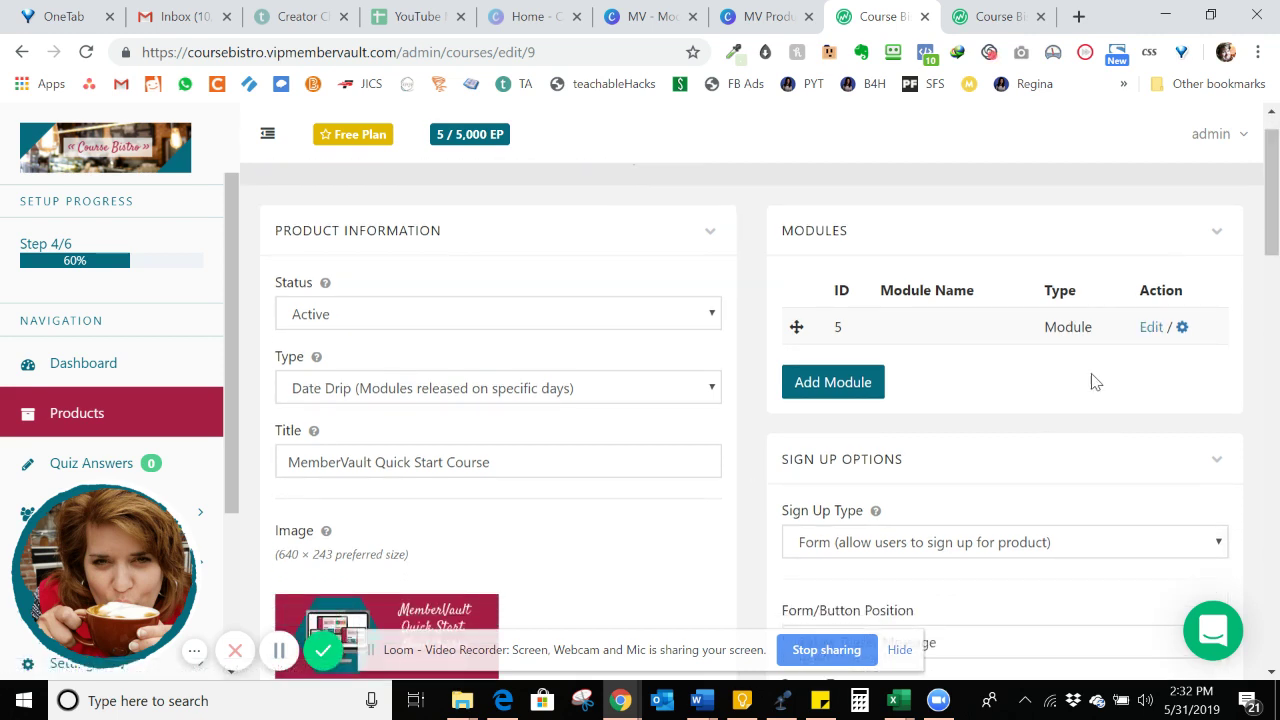
{"action": "left_click", "coordinate": [1153, 329]}
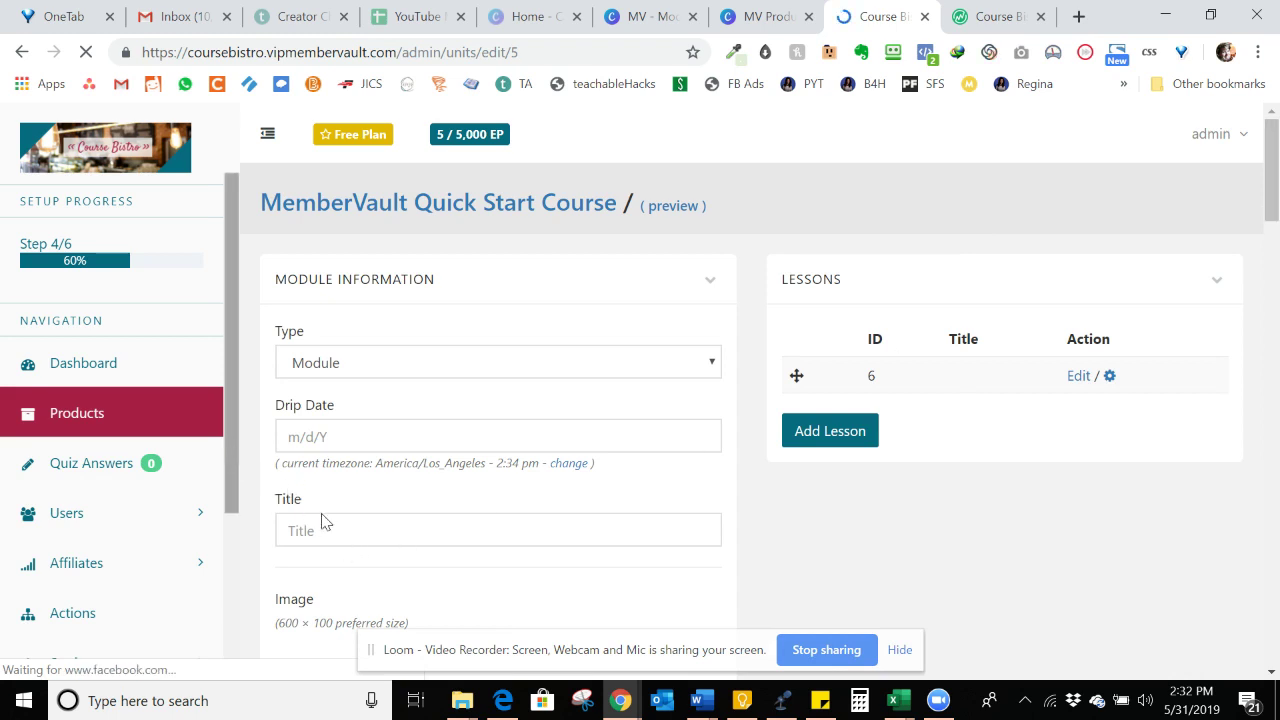
Step: Title the module "Welcome to MemberVault! Enjoy this Quick Start Mini-Course!" and set its drip date to 01/01/1970
{"action": "left_click", "coordinate": [331, 530]}
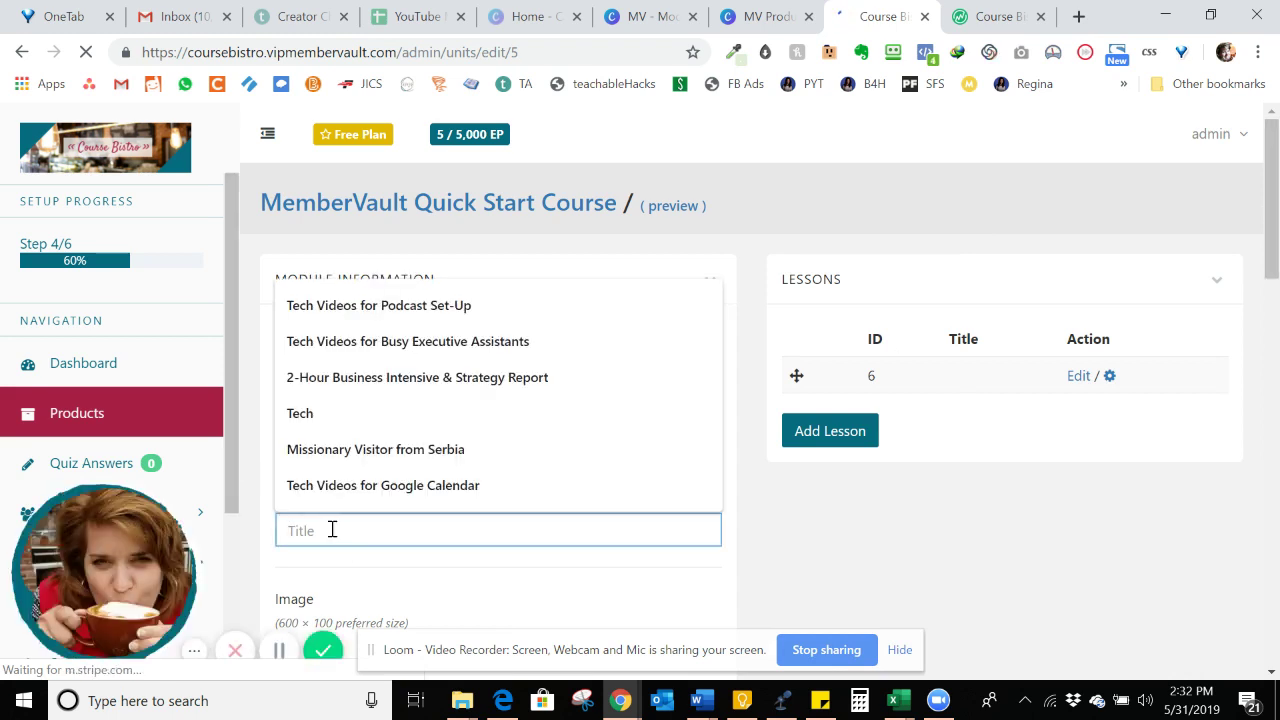
{"action": "type", "text": "Welcome to MemberVault! Enjoy this Quick Start Mini-Course!"}
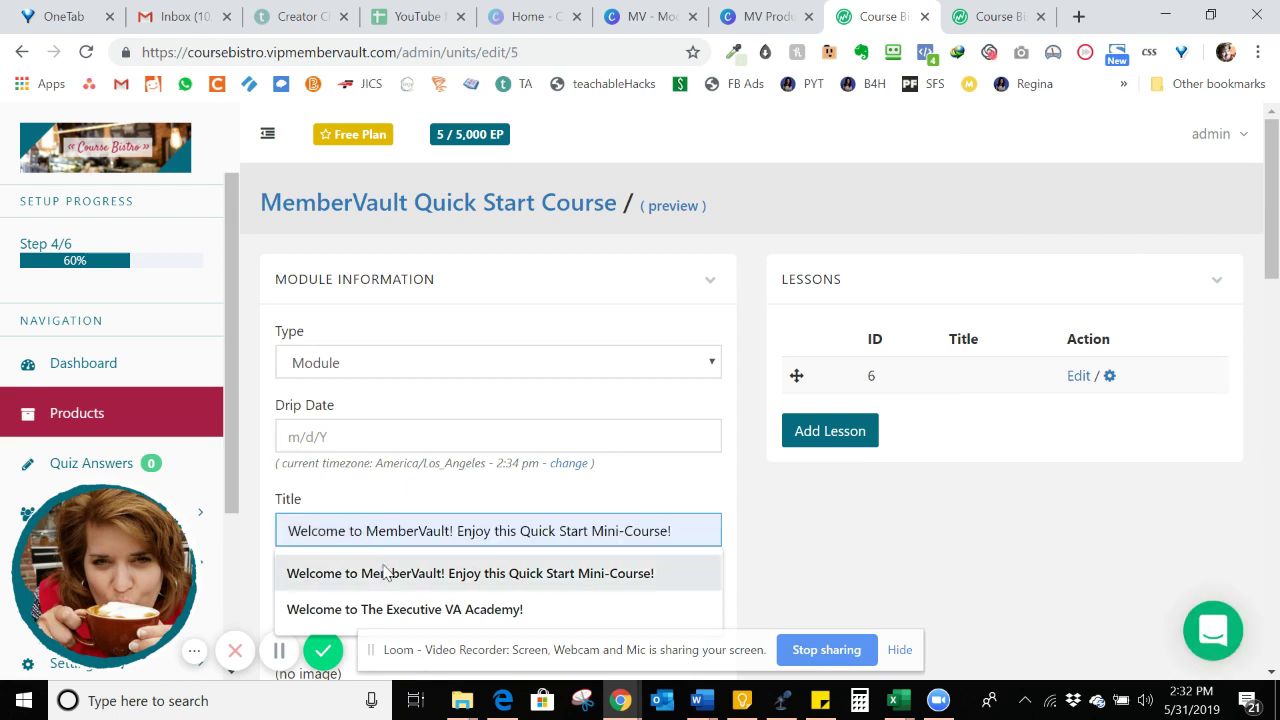
{"action": "left_click", "coordinate": [388, 574]}
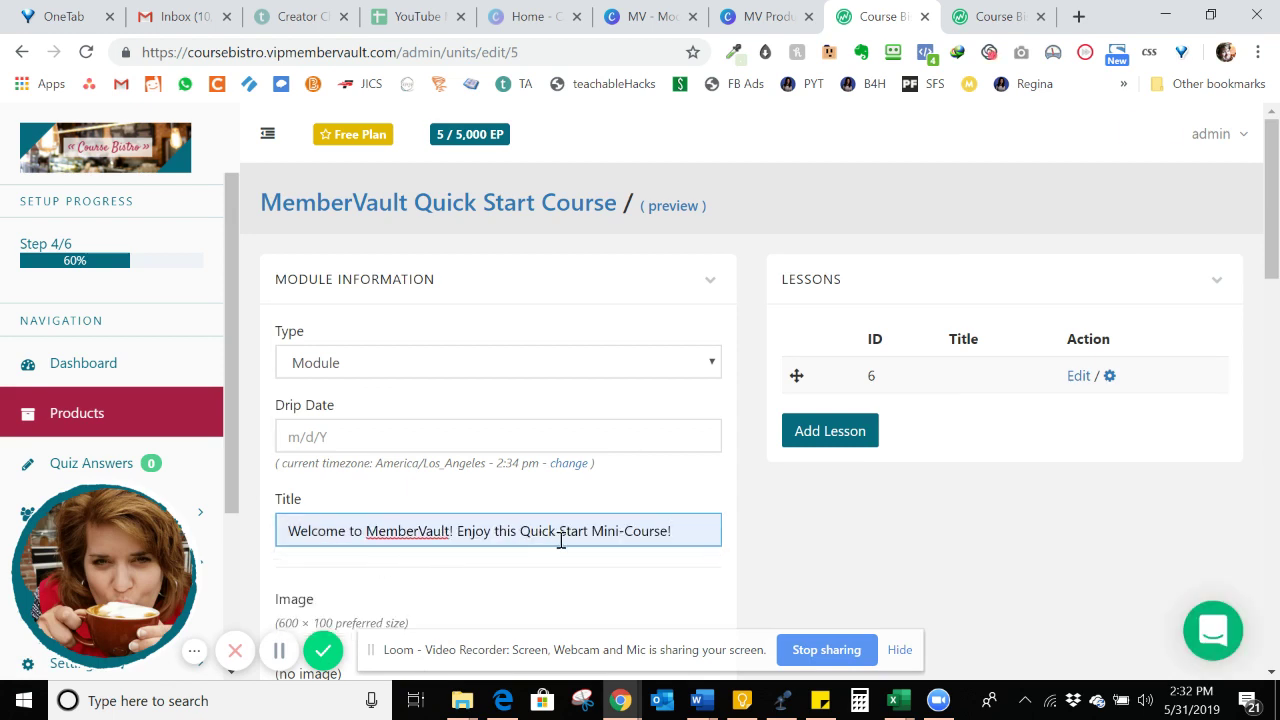
{"action": "left_click", "coordinate": [350, 437]}
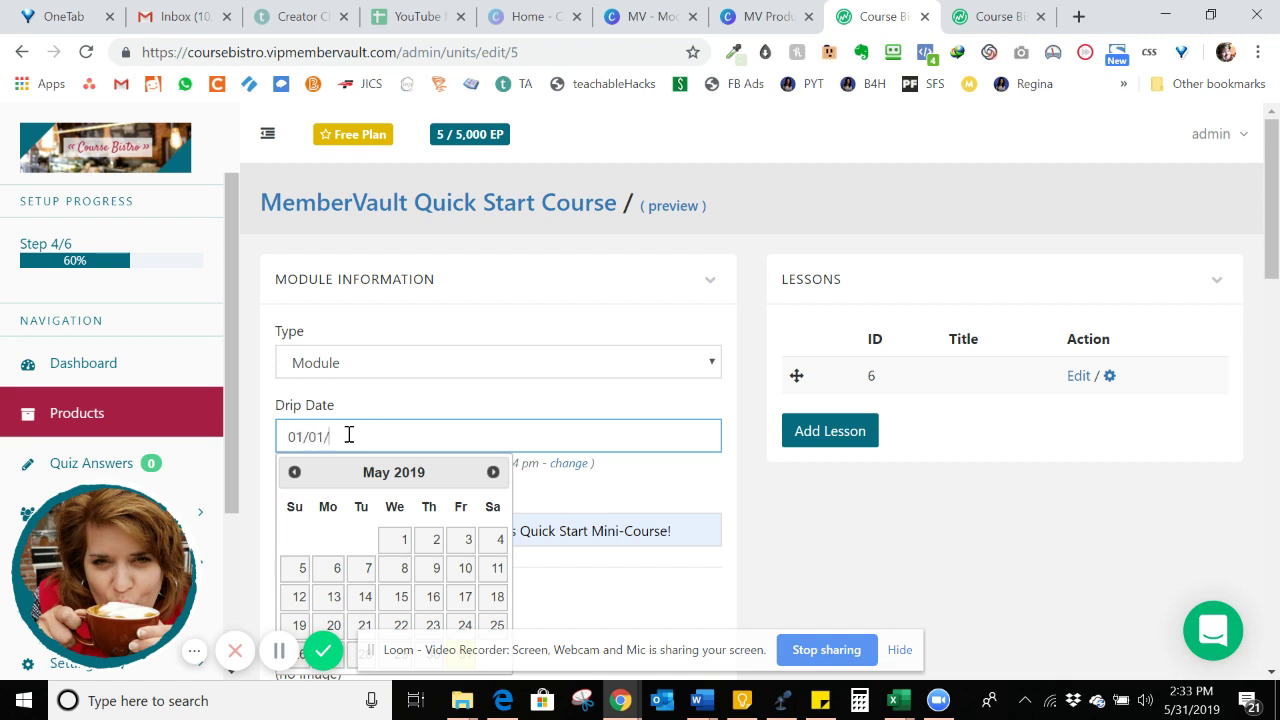
{"action": "type", "text": "01/01/1970"}
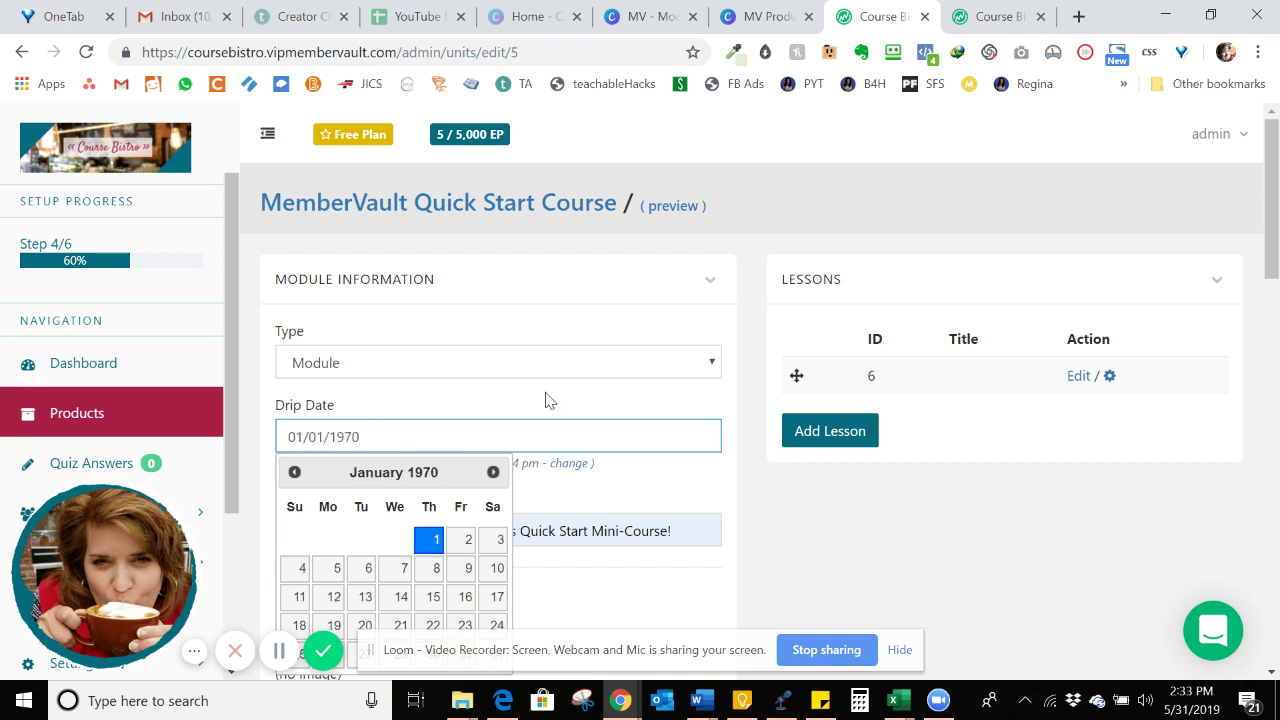
Step: Upload the image Welcome Mod Header from Course Bistro > MemberVault > MV Module Headers as the module image
{"action": "left_click_drag", "start_coordinate": [1265, 130], "coordinate": [1266, 188]}
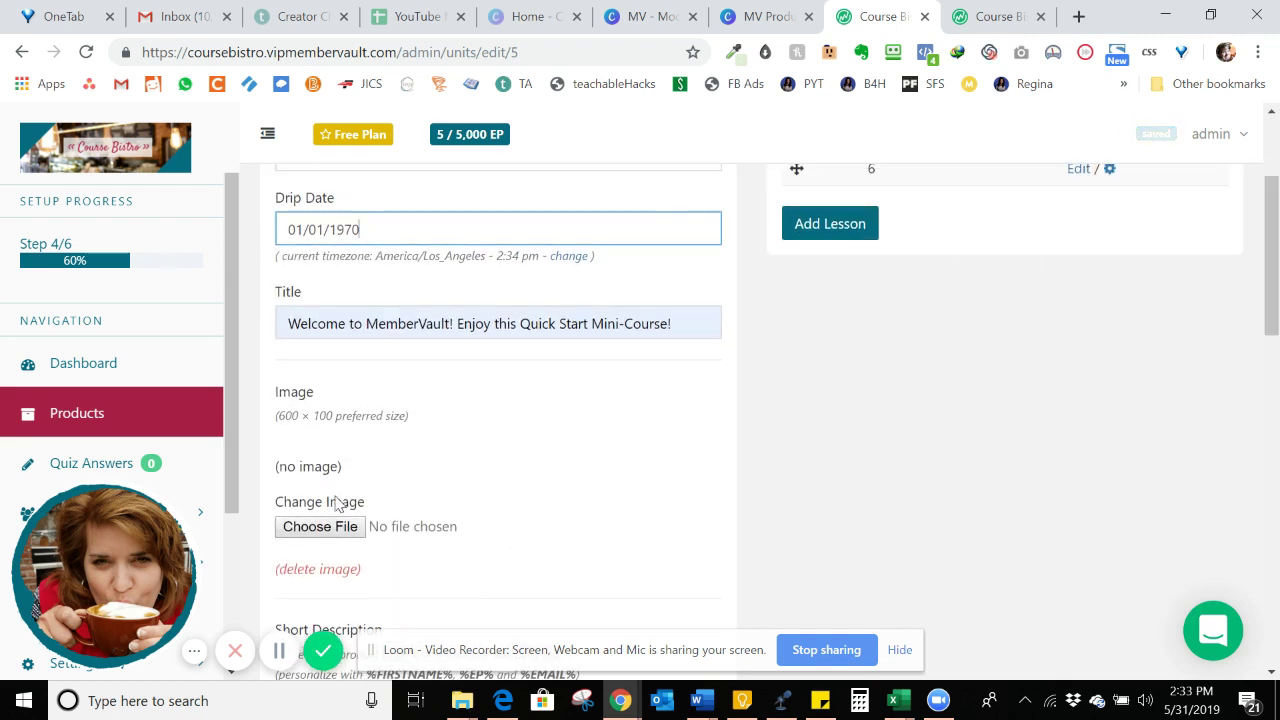
{"action": "left_click", "coordinate": [343, 528]}
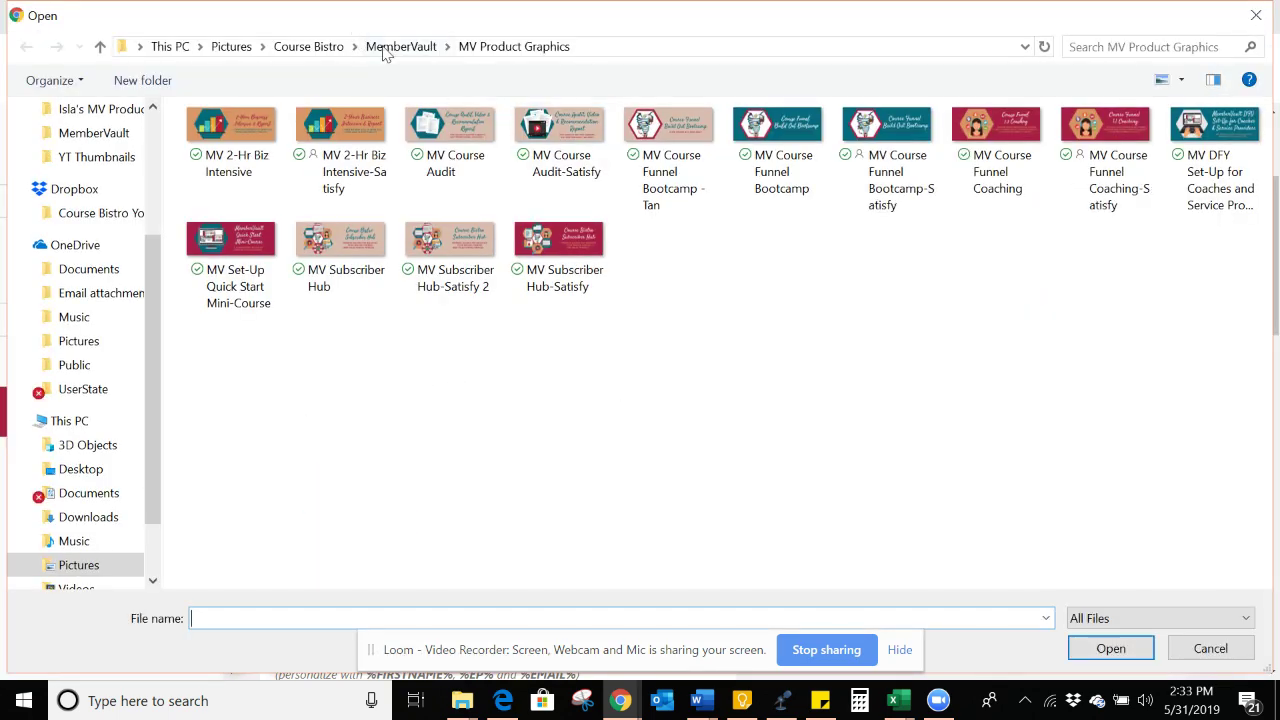
{"action": "left_click", "coordinate": [387, 52]}
{"action": "double_click", "coordinate": [352, 170]}
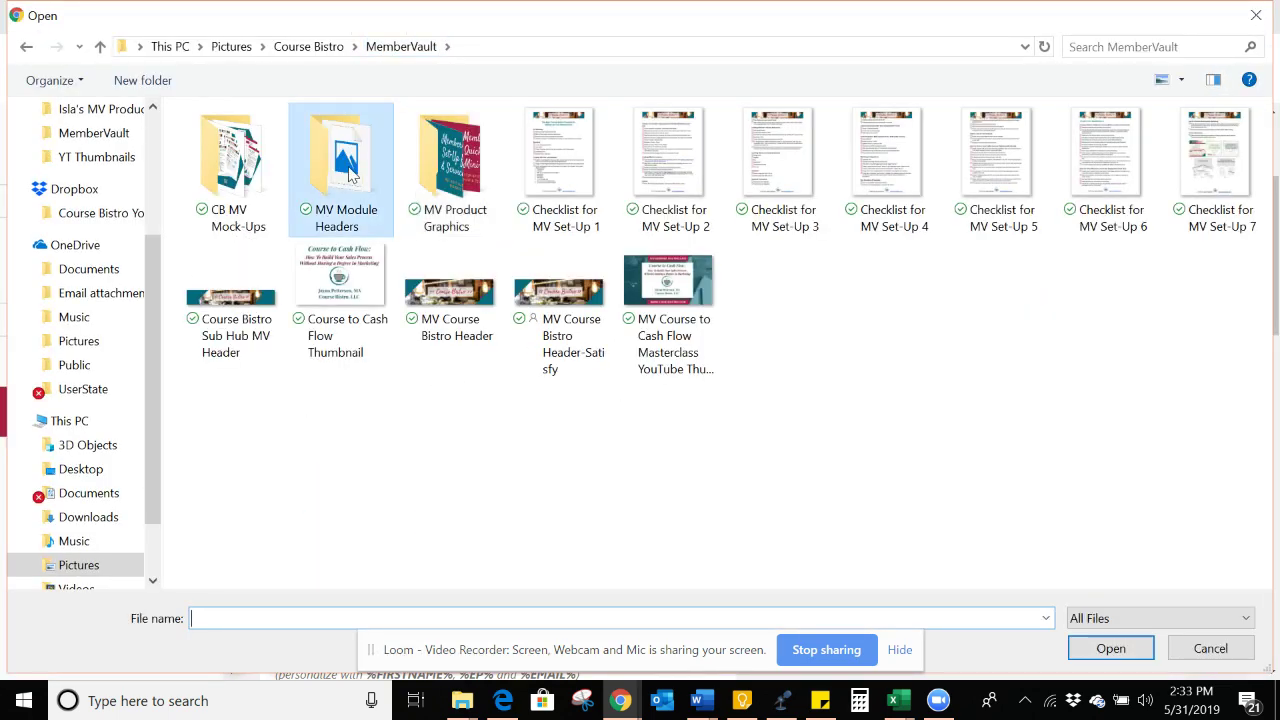
{"action": "left_click", "coordinate": [258, 125]}
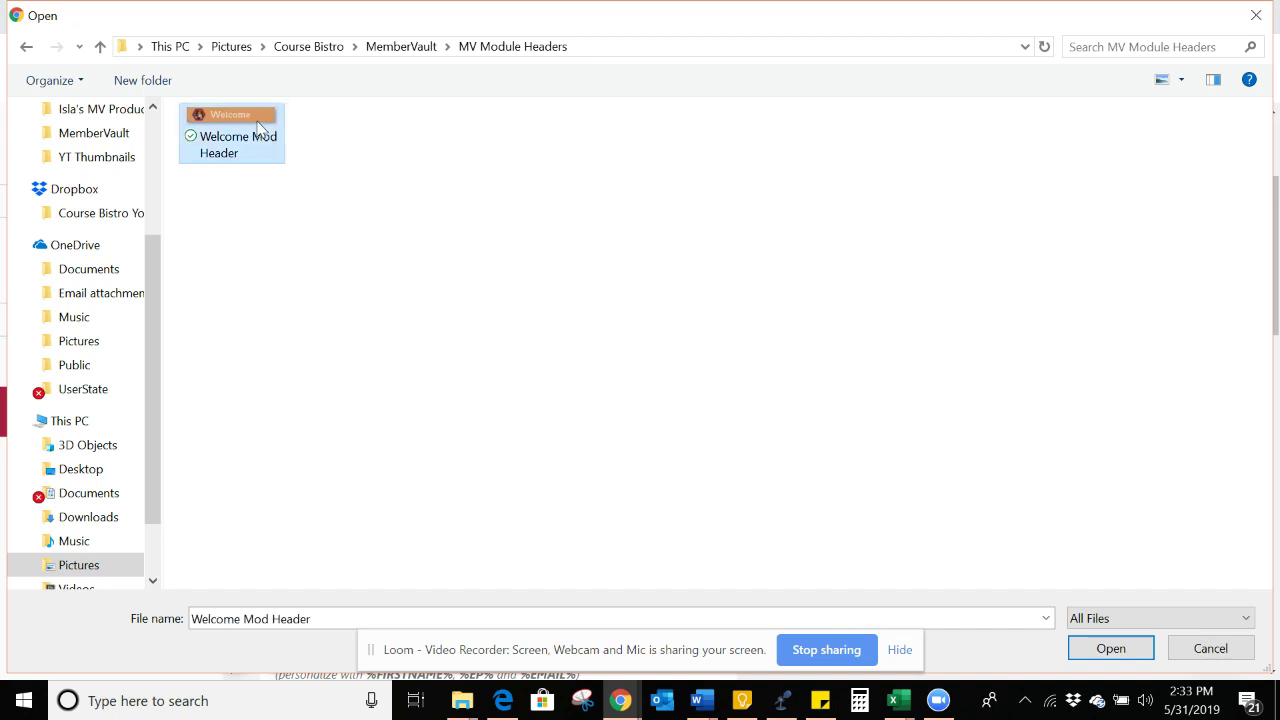
{"action": "left_click", "coordinate": [1110, 648]}
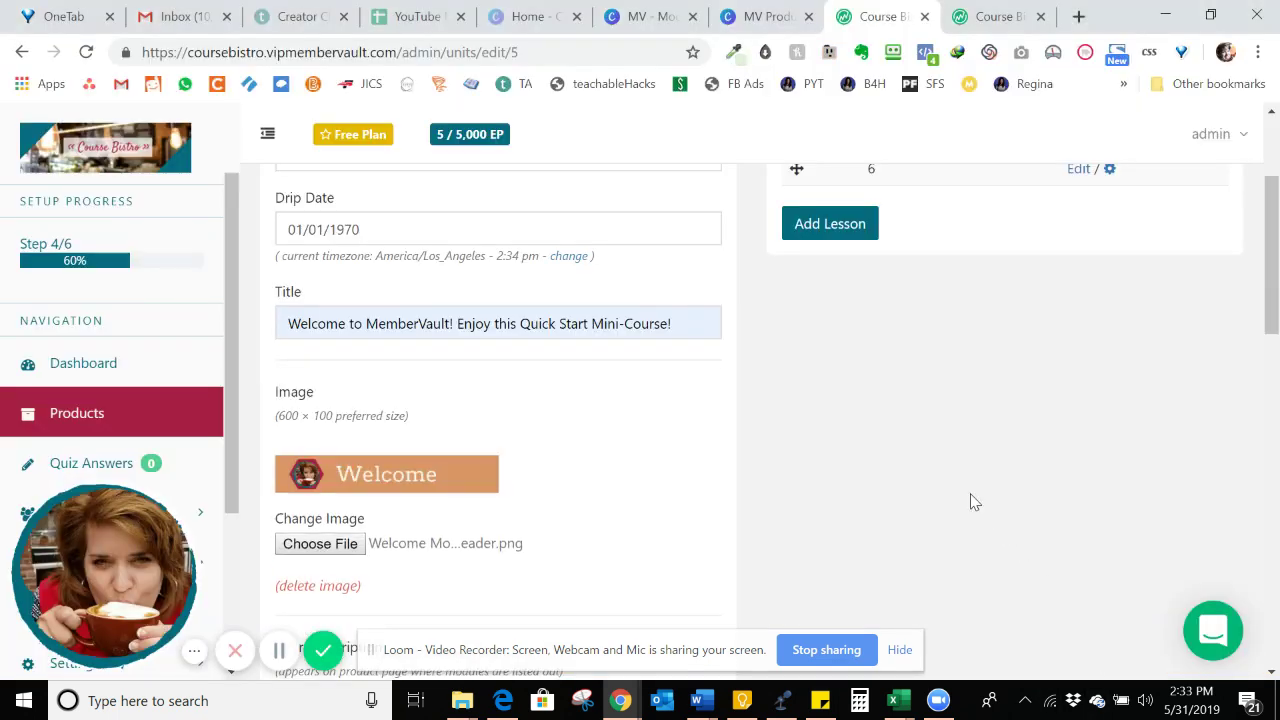
Step: Look through the MV Product Graphics and MV - Module Headers designs in Canva, and return to the MemberVault module's edit page
{"action": "left_click", "coordinate": [771, 18]}
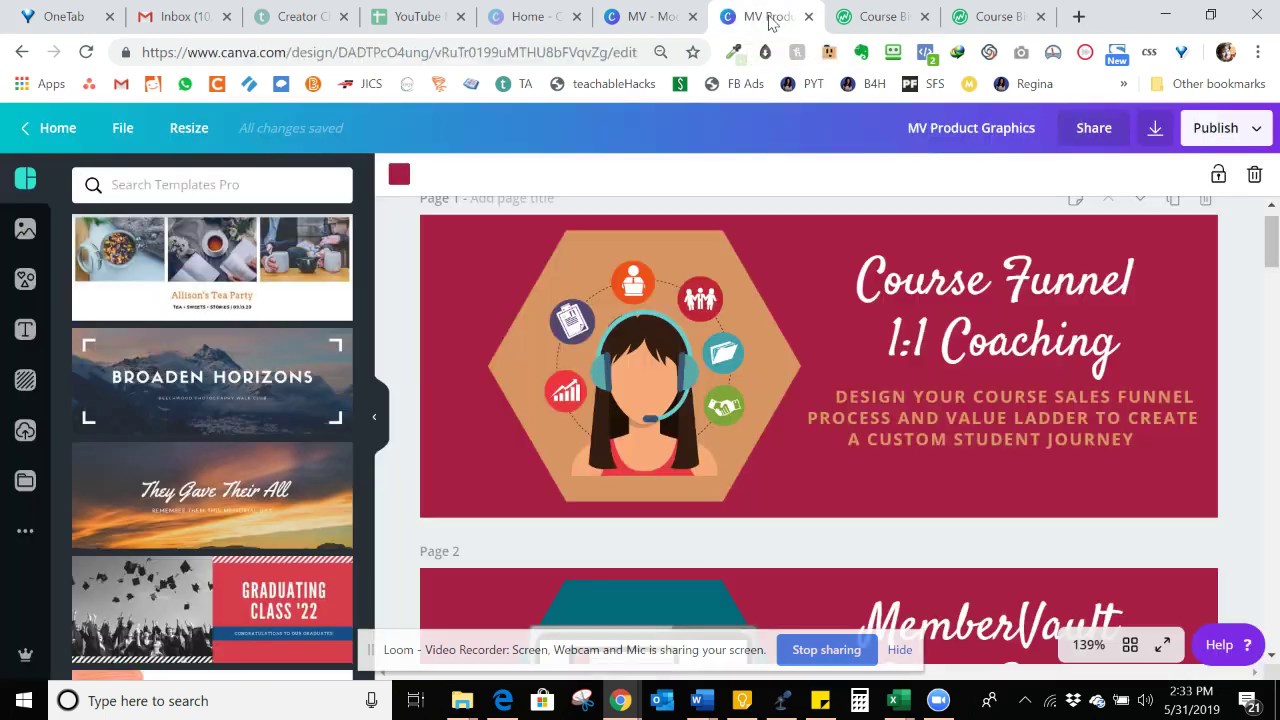
{"action": "scroll", "coordinate": [1276, 300], "scroll_direction": "down", "scroll_amount": 3}
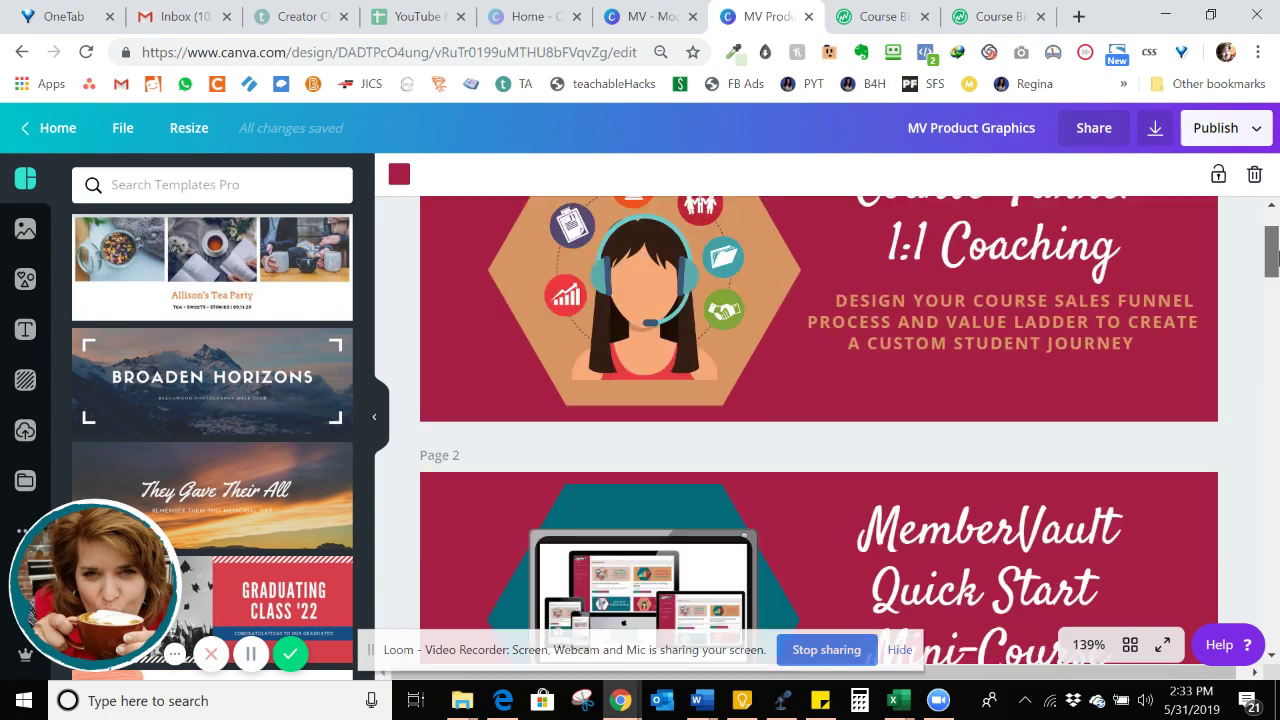
{"action": "scroll", "coordinate": [1277, 325], "scroll_direction": "down", "scroll_amount": 10}
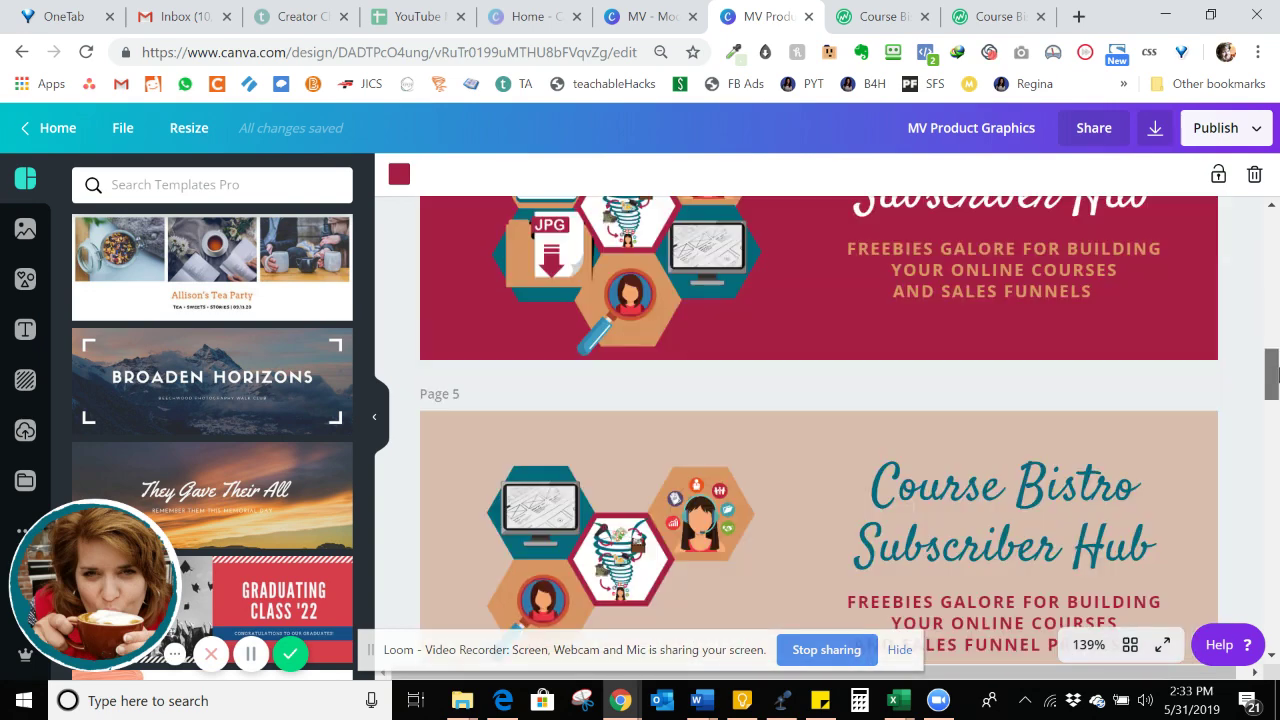
{"action": "scroll", "coordinate": [1276, 195], "scroll_direction": "up", "scroll_amount": 8}
{"action": "scroll", "coordinate": [1277, 195], "scroll_direction": "up", "scroll_amount": 5}
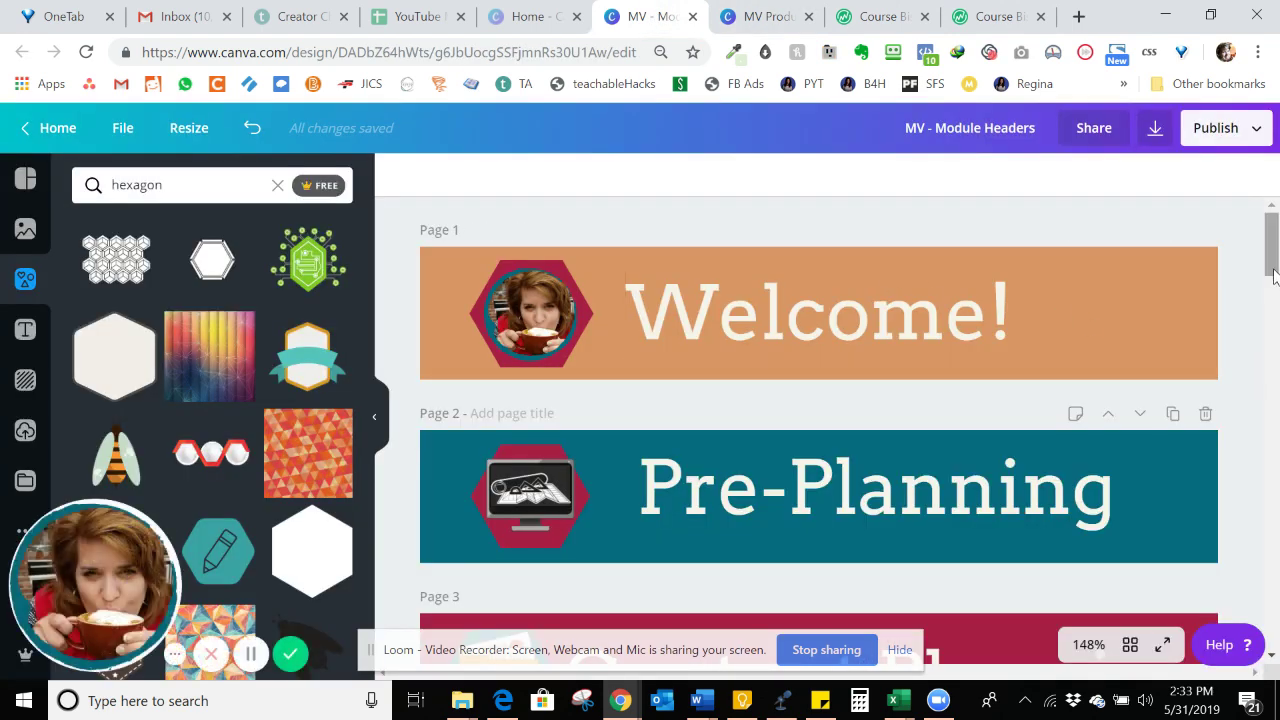
{"action": "scroll", "coordinate": [1274, 278], "scroll_direction": "down", "scroll_amount": 1}
{"action": "left_click_drag", "start_coordinate": [1274, 278], "coordinate": [1274, 245]}
{"action": "left_click", "coordinate": [866, 24]}
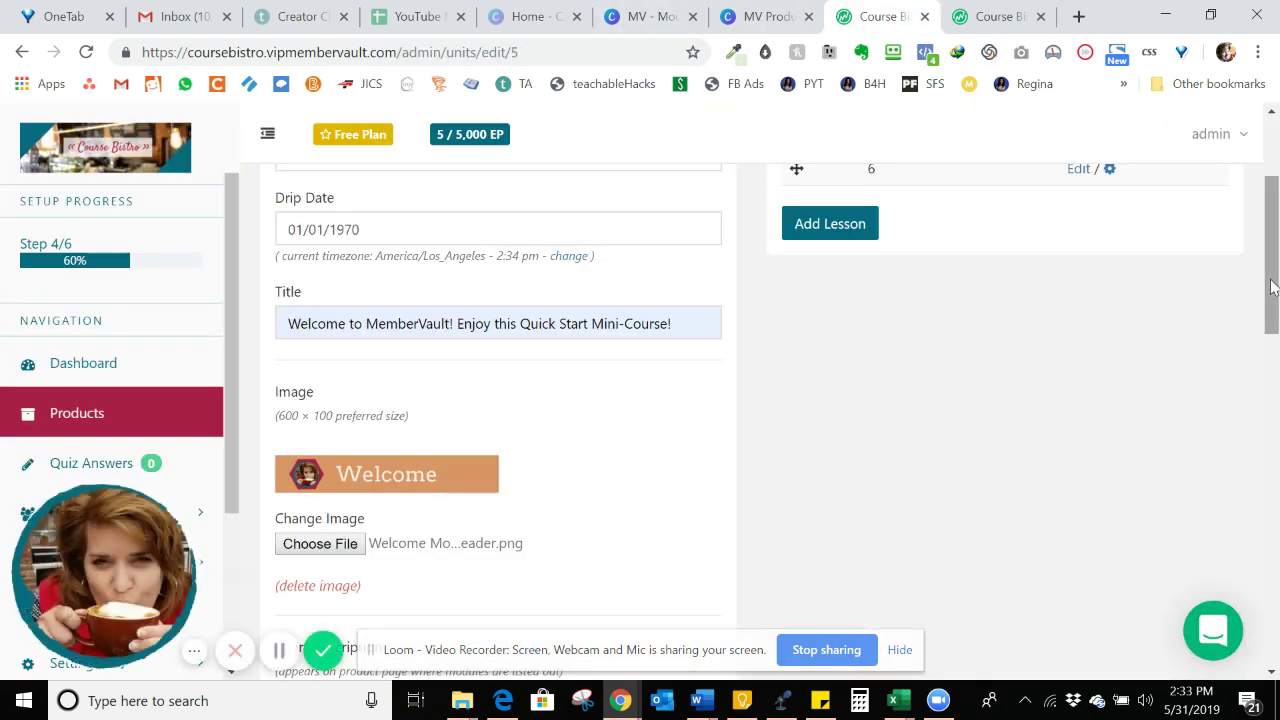
Step: Copy the Short Description text from the MV Set-Up Course note in Google Keep into the module's Short Description
{"action": "left_click_drag", "start_coordinate": [1270, 286], "coordinate": [1262, 400]}
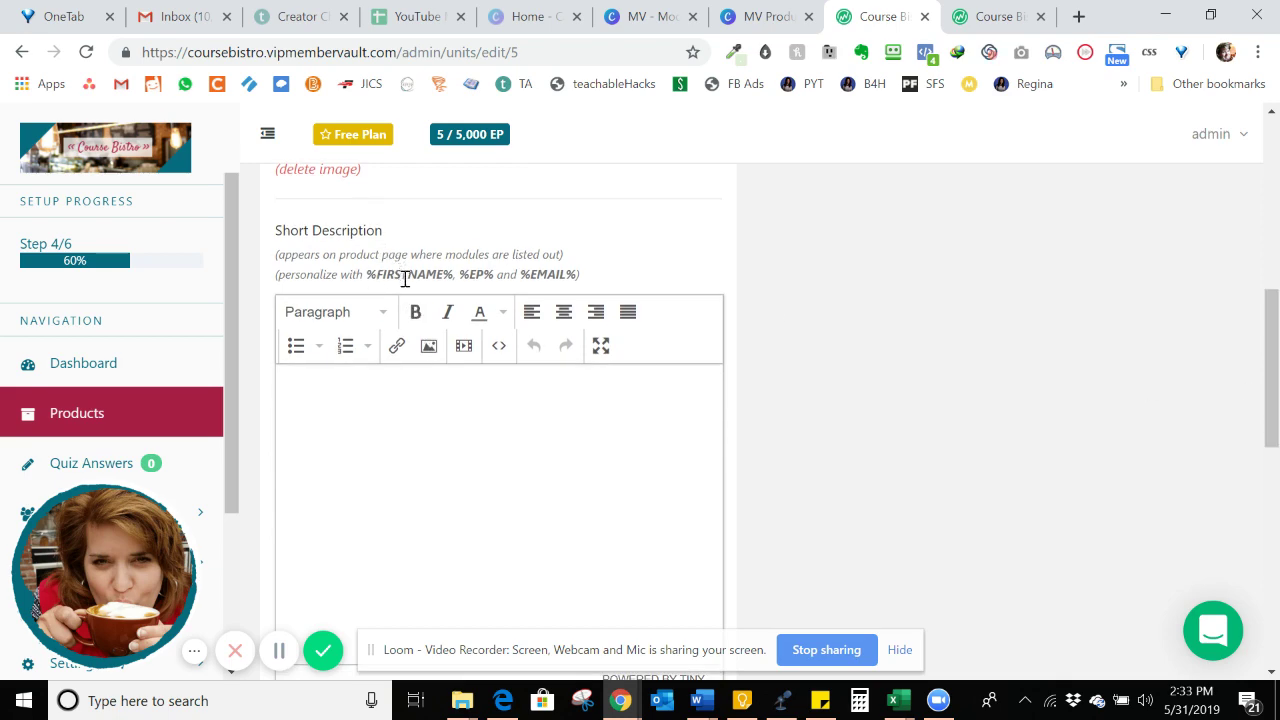
{"action": "left_click", "coordinate": [741, 704]}
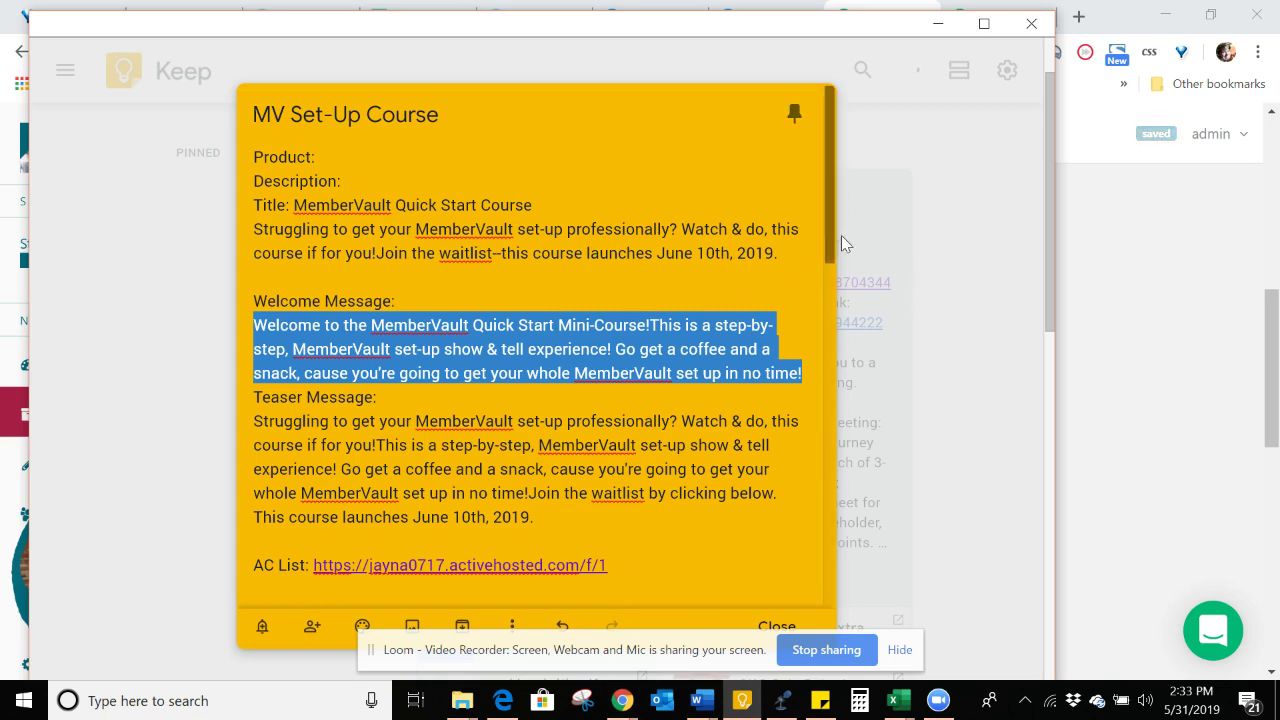
{"action": "left_click_drag", "start_coordinate": [829, 231], "coordinate": [835, 281]}
{"action": "scroll", "coordinate": [570, 322], "scroll_direction": "down", "scroll_amount": 3}
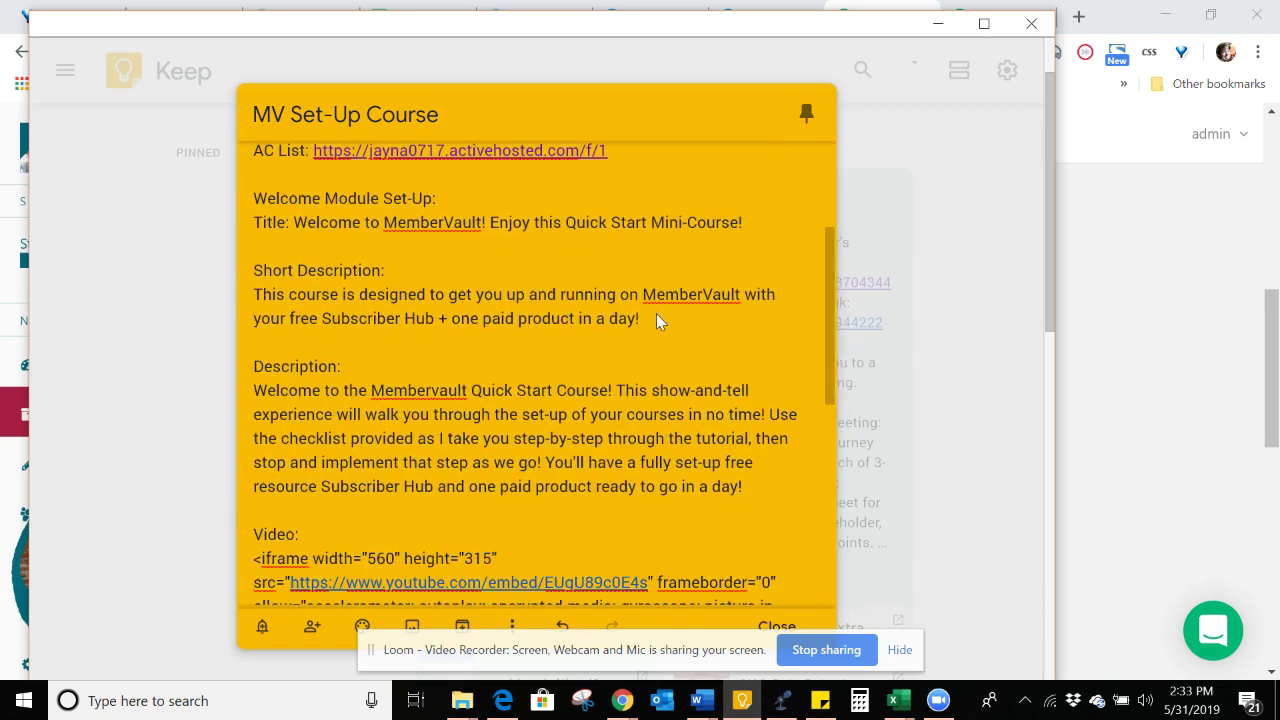
{"action": "left_click_drag", "start_coordinate": [640, 320], "coordinate": [240, 302]}
{"action": "key", "text": "ctrl+c"}
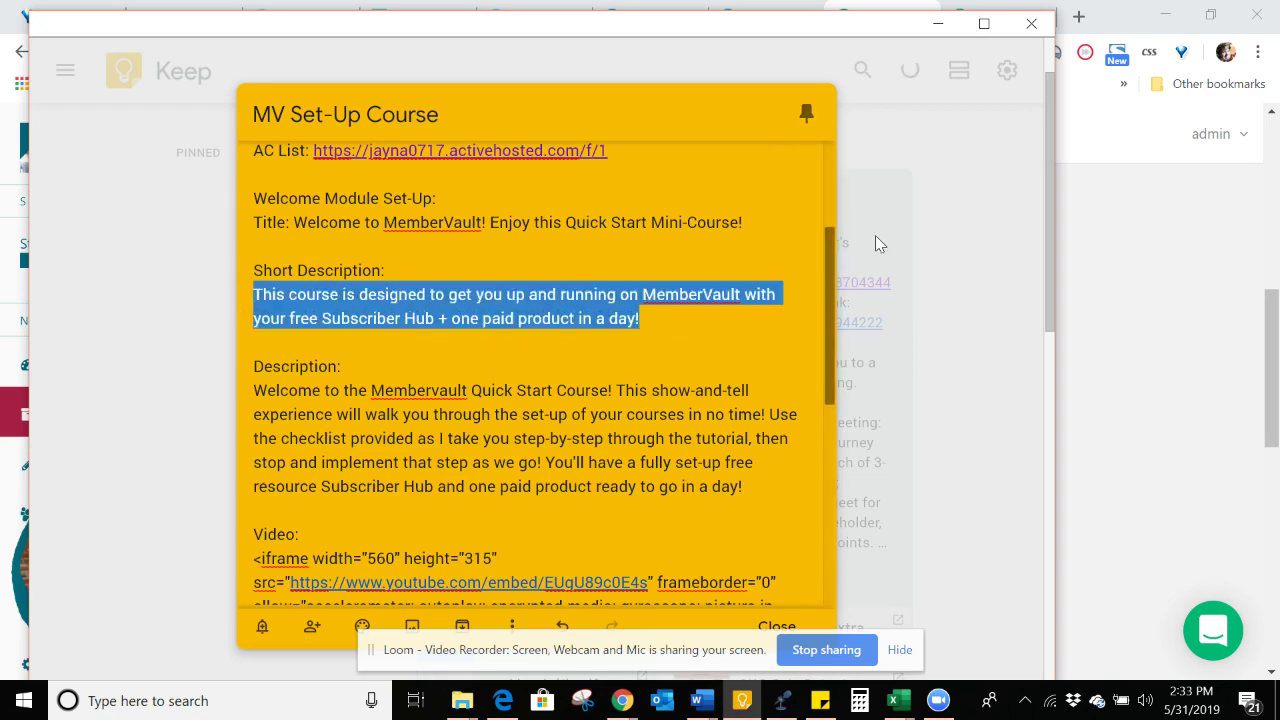
{"action": "left_click", "coordinate": [990, 250]}
{"action": "left_click", "coordinate": [1155, 300]}
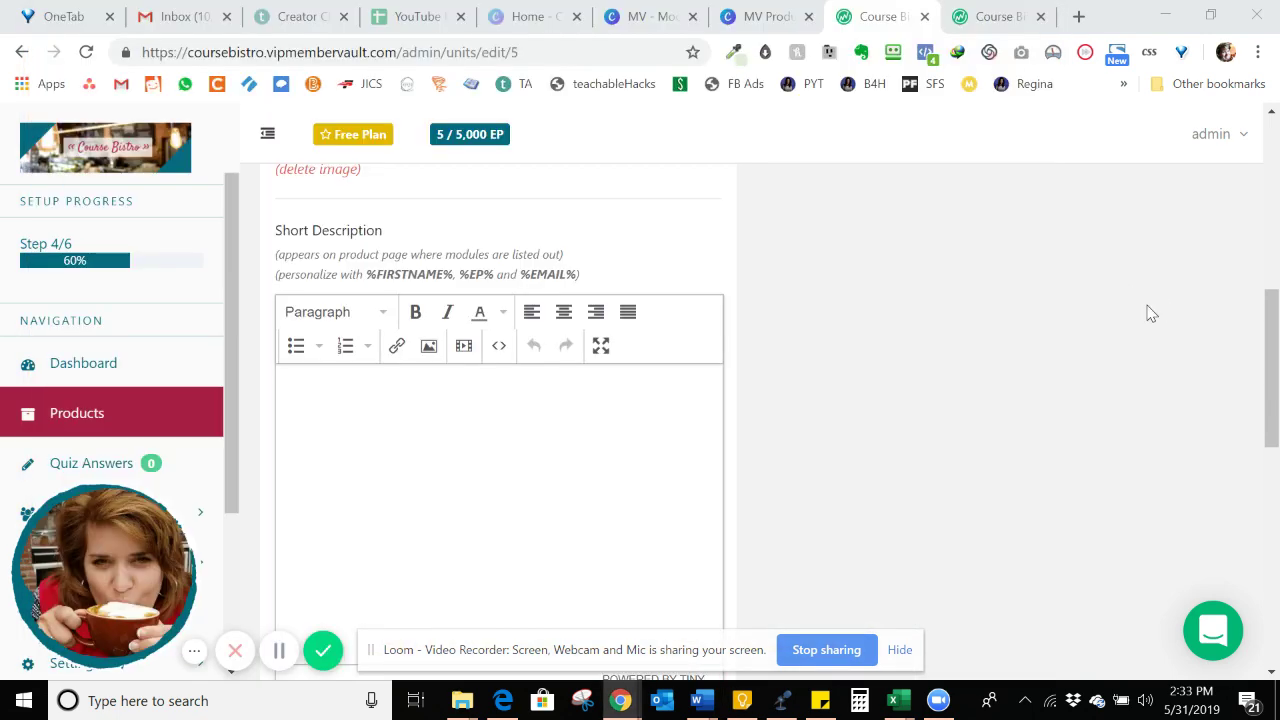
{"action": "left_click", "coordinate": [360, 383]}
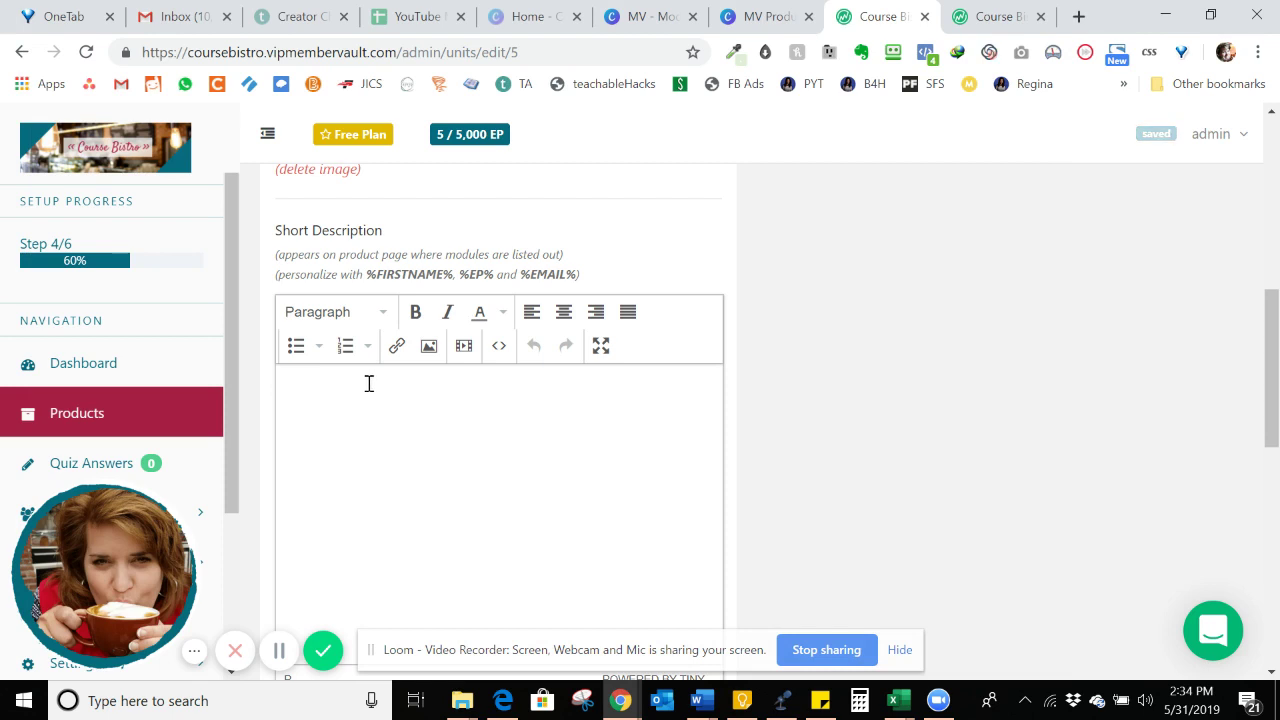
{"action": "key", "text": "ctrl+v"}
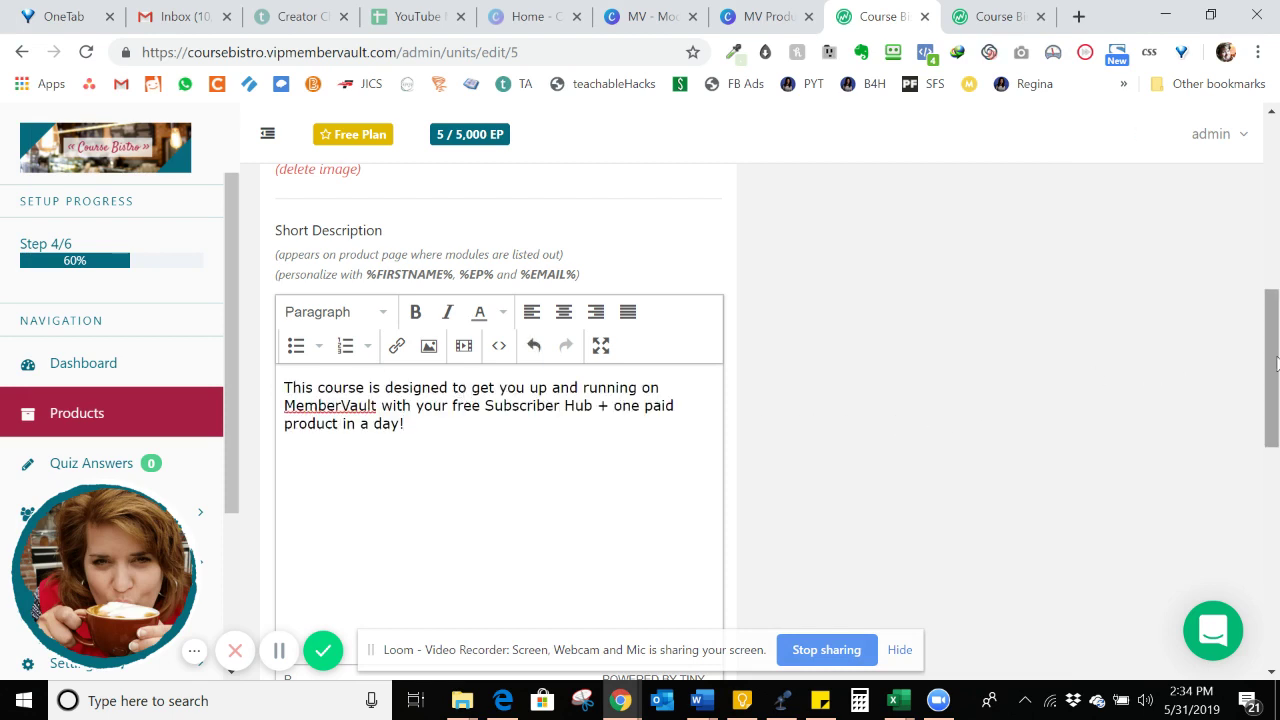
Step: Fill the module's Description with the Description text from the MV Set-Up Course note in Google Keep and save the module
{"action": "left_click_drag", "start_coordinate": [1272, 360], "coordinate": [1148, 522]}
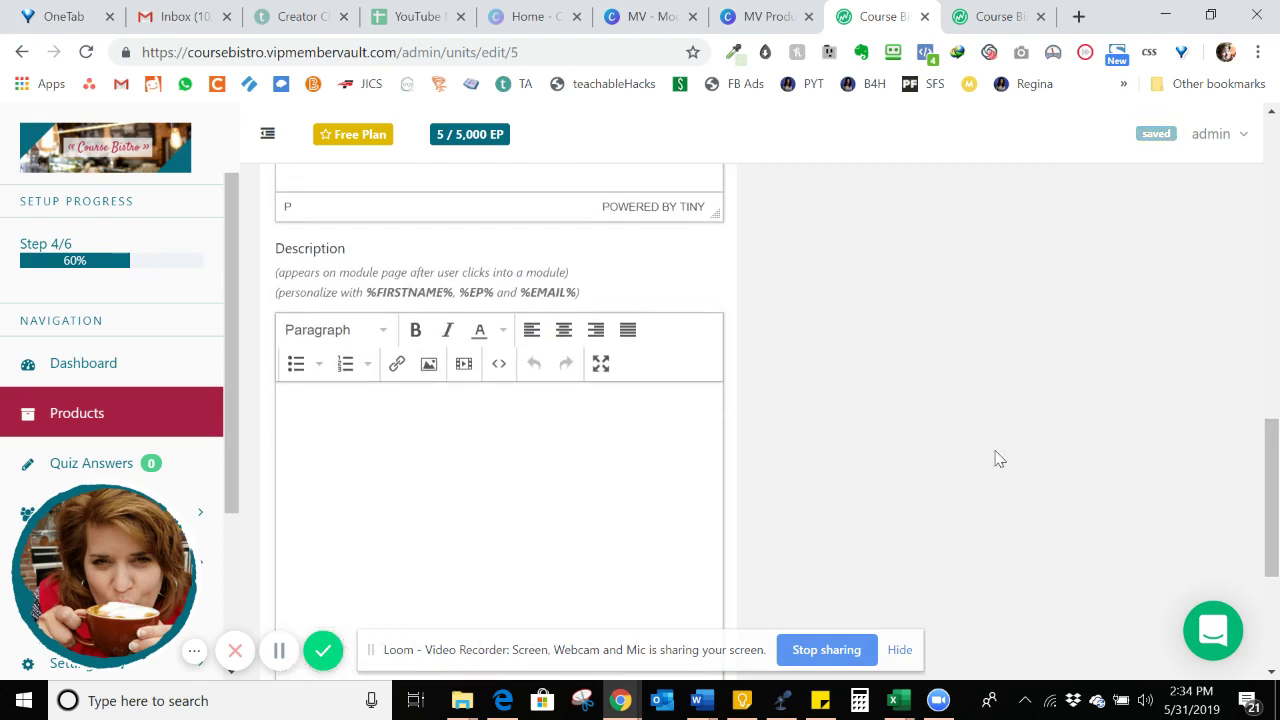
{"action": "left_click", "coordinate": [733, 705]}
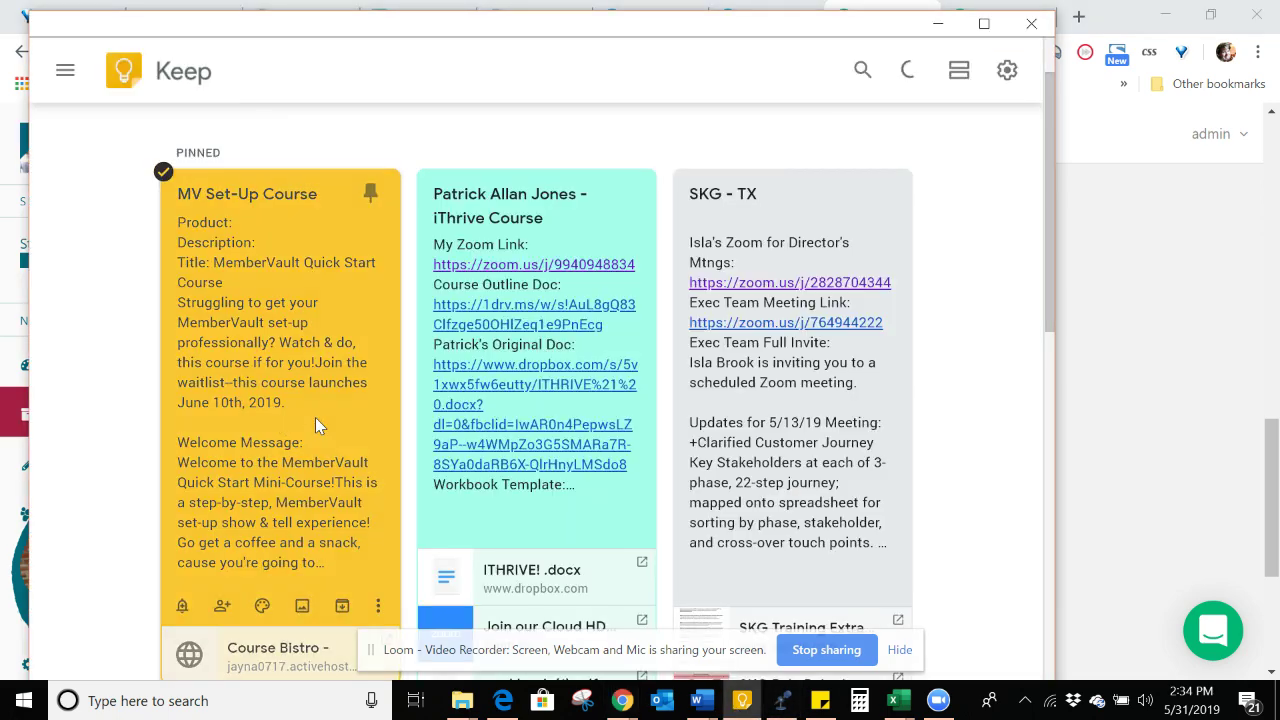
{"action": "left_click", "coordinate": [315, 418]}
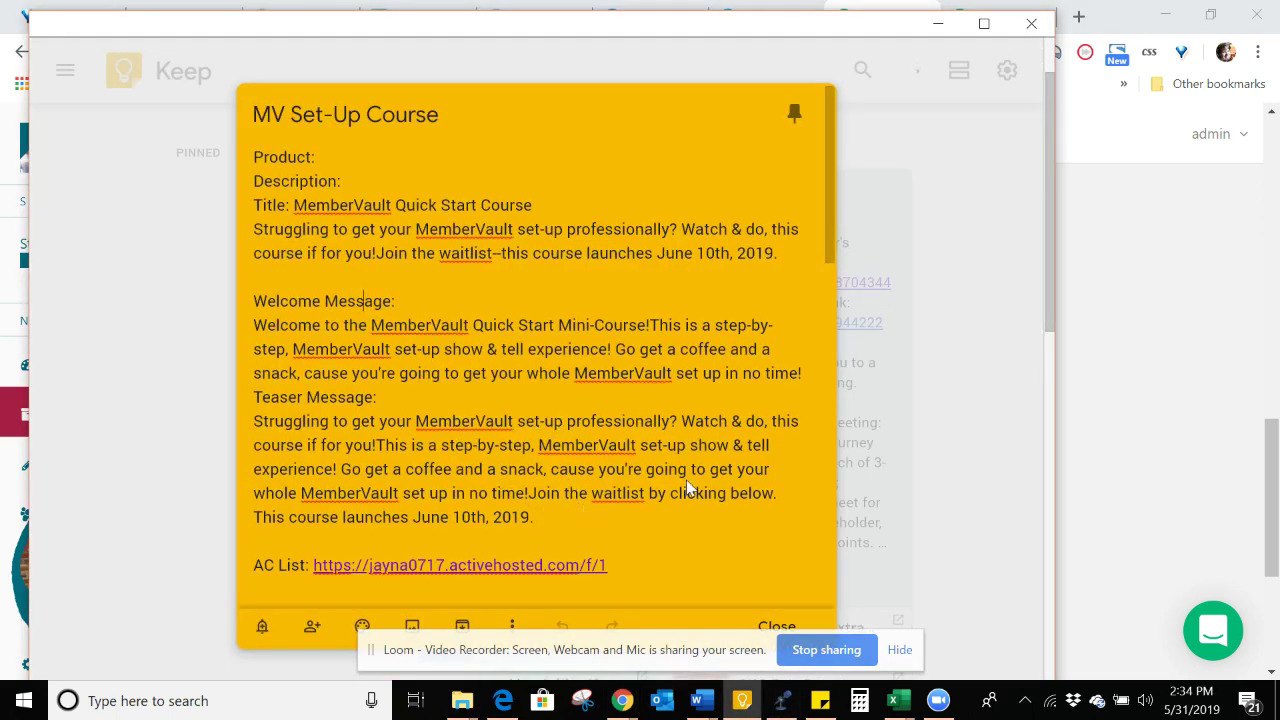
{"action": "left_click_drag", "start_coordinate": [829, 243], "coordinate": [252, 333]}
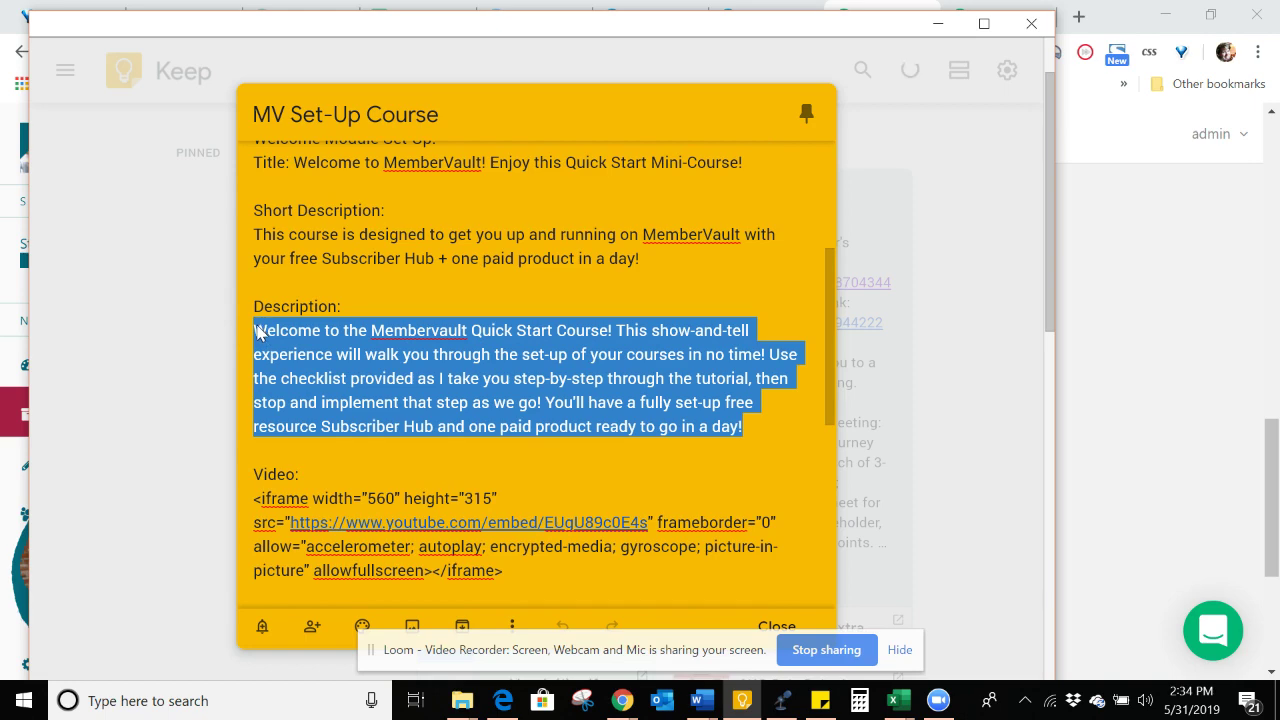
{"action": "left_click", "coordinate": [1108, 245]}
{"action": "left_click", "coordinate": [426, 403]}
{"action": "type", "text": "Welcome to the Membervault Quick Start Course! This show-and-tell experience will walk you through the set-up of your courses in no time! Use the checklist provided as I take you step-by-step through the tutorial, then stop and implement that step as we go! You'll have a fully set-up free resource Subscriber Hub and one paid product ready to go in a day!"}
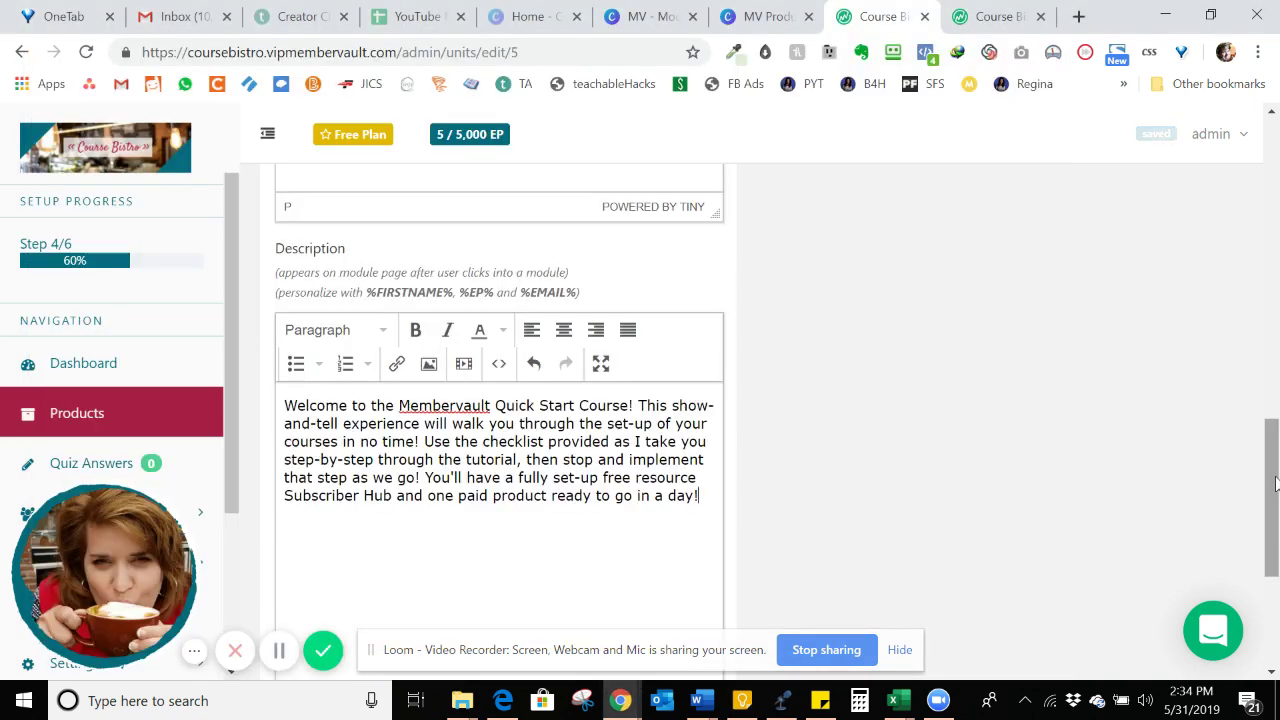
{"action": "left_click_drag", "start_coordinate": [1277, 497], "coordinate": [1278, 578]}
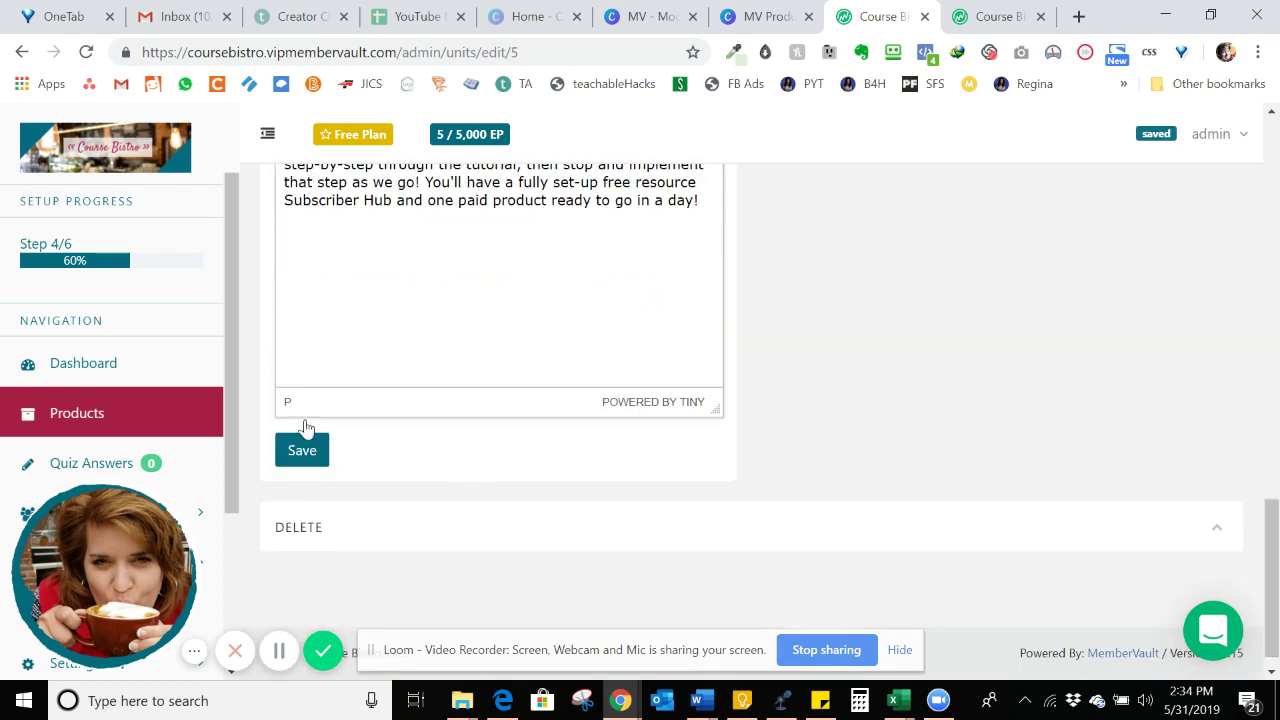
{"action": "left_click", "coordinate": [303, 449]}
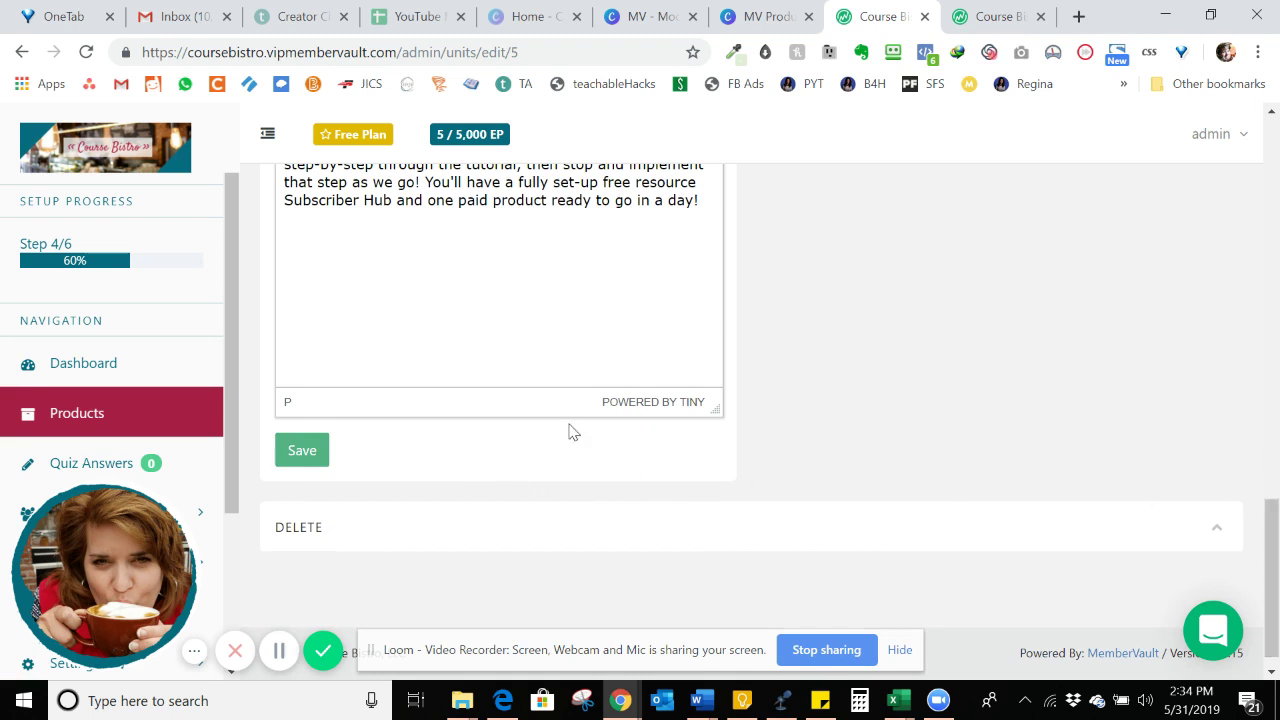
{"action": "left_click", "coordinate": [322, 455]}
Step: Open the module's existing lesson for editing and title it "Welcome to MemberVault! Enjoy this Quick Start Mini-Course!"
{"action": "left_click", "coordinate": [1278, 308]}
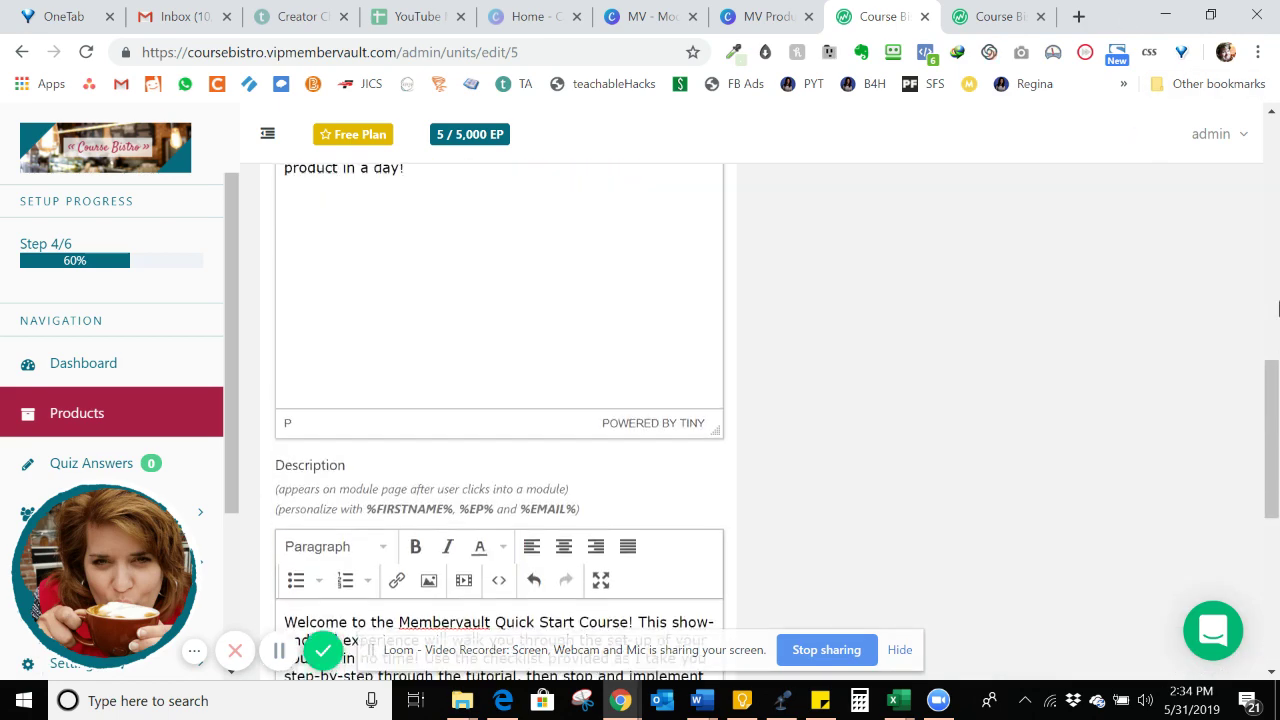
{"action": "left_click", "coordinate": [1278, 300]}
{"action": "left_click", "coordinate": [1277, 246]}
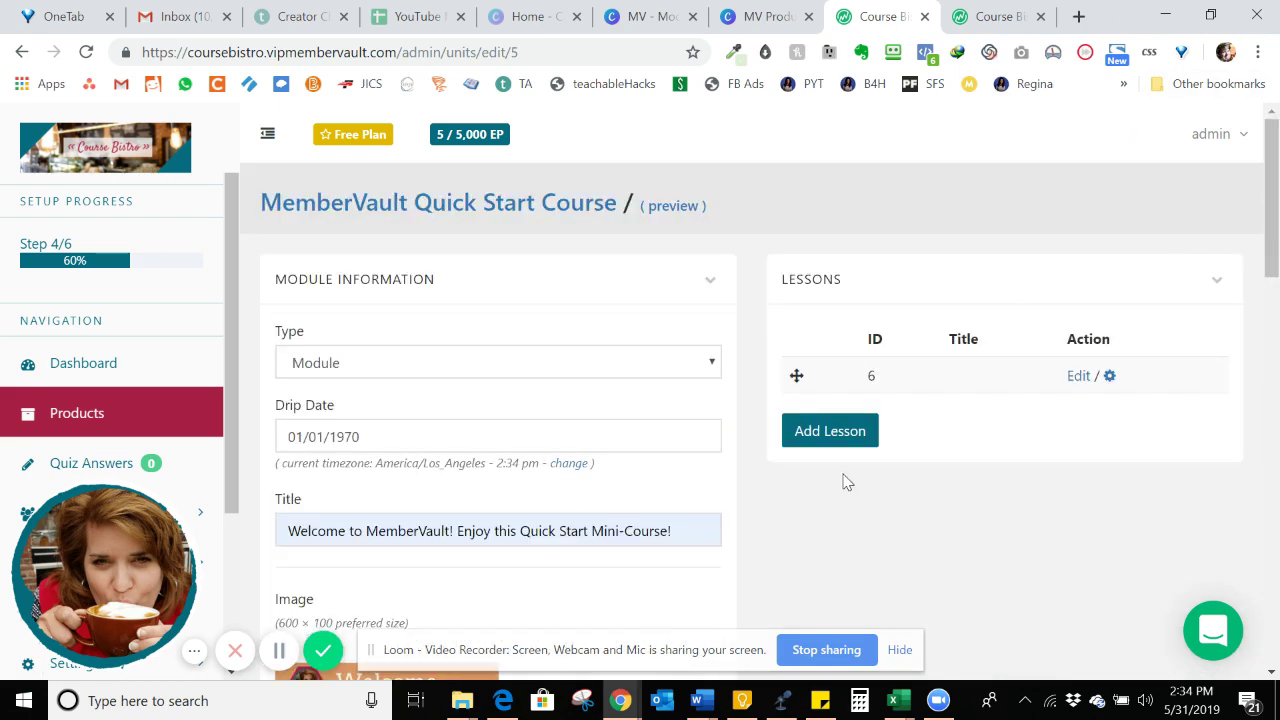
{"action": "left_click", "coordinate": [1072, 378]}
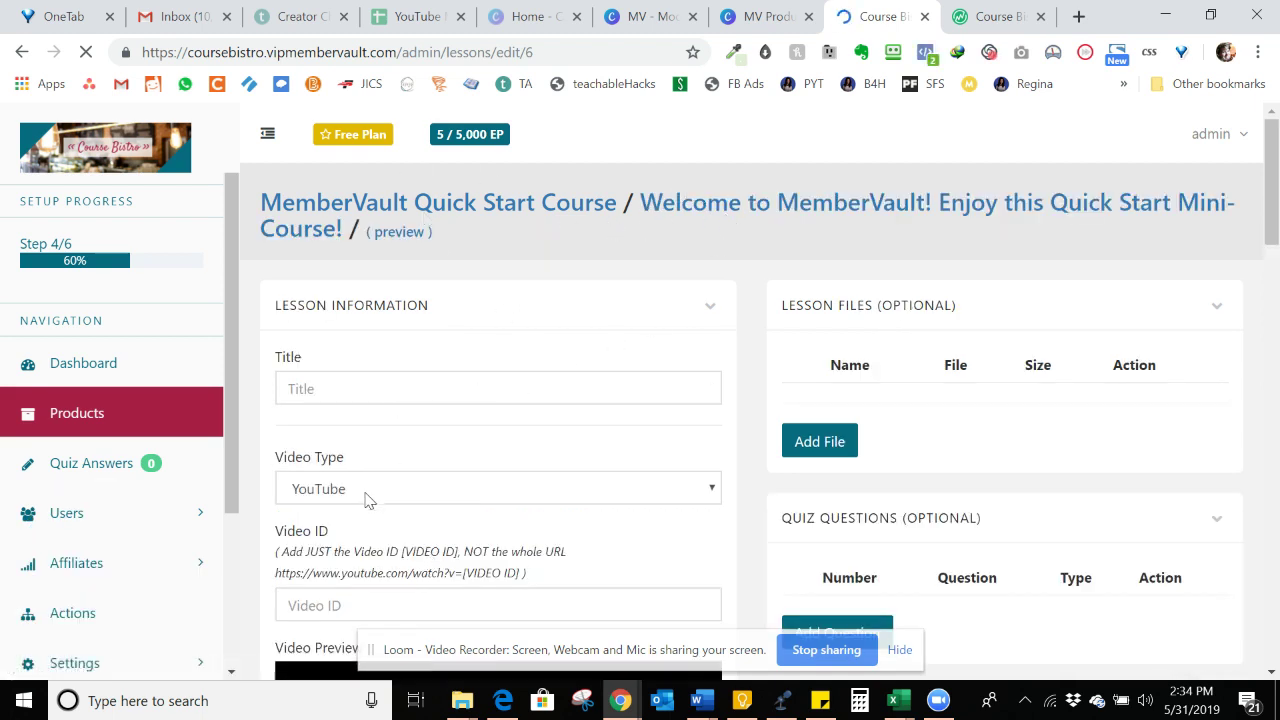
{"action": "left_click", "coordinate": [383, 386]}
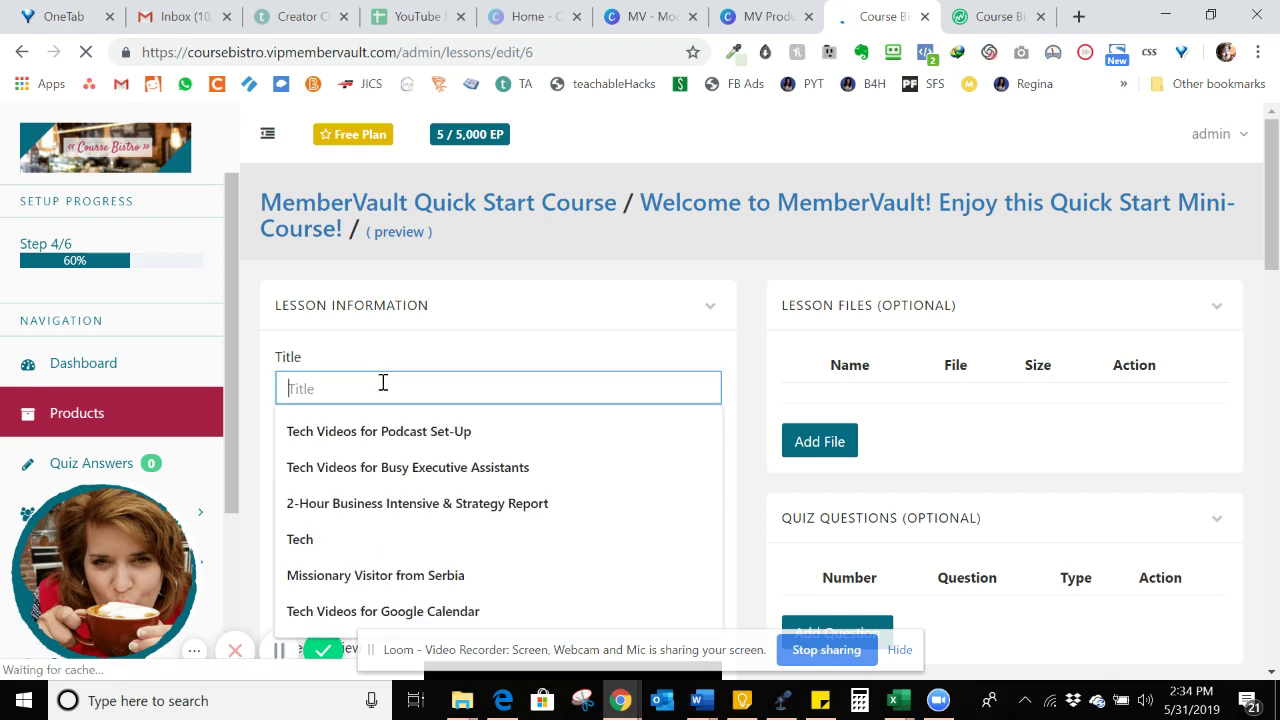
{"action": "type", "text": "We"}
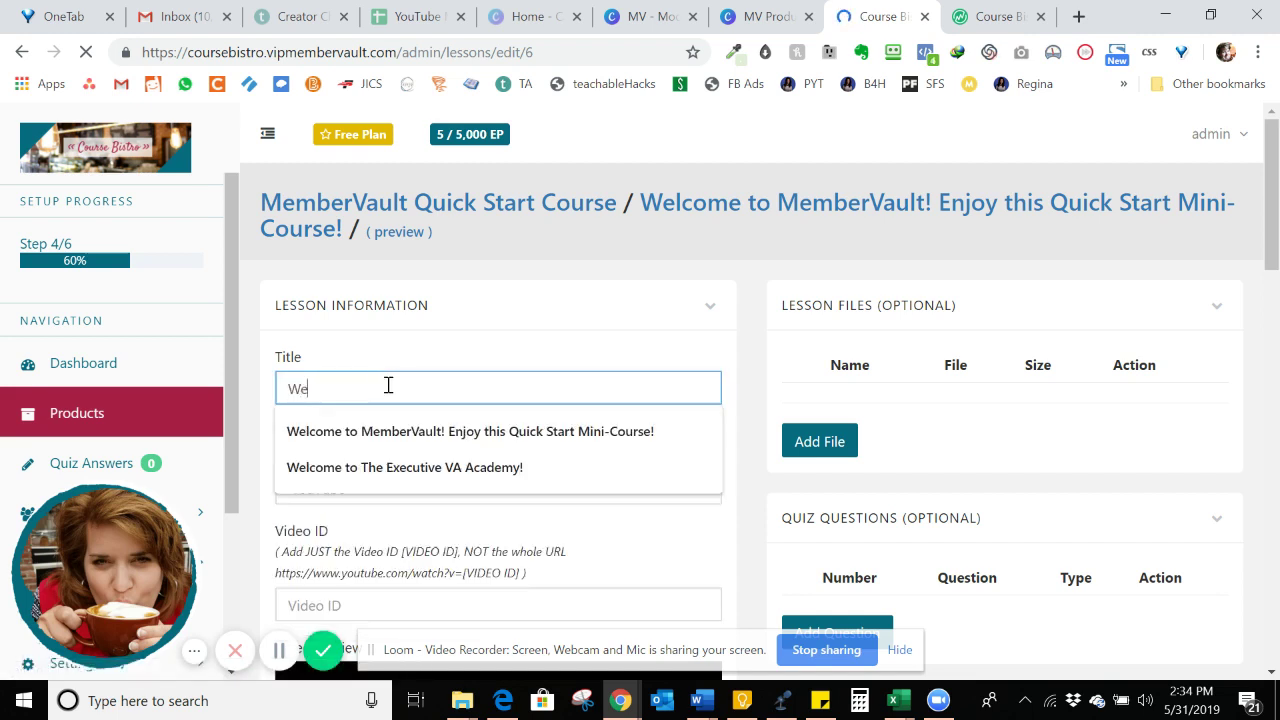
{"action": "left_click", "coordinate": [405, 431]}
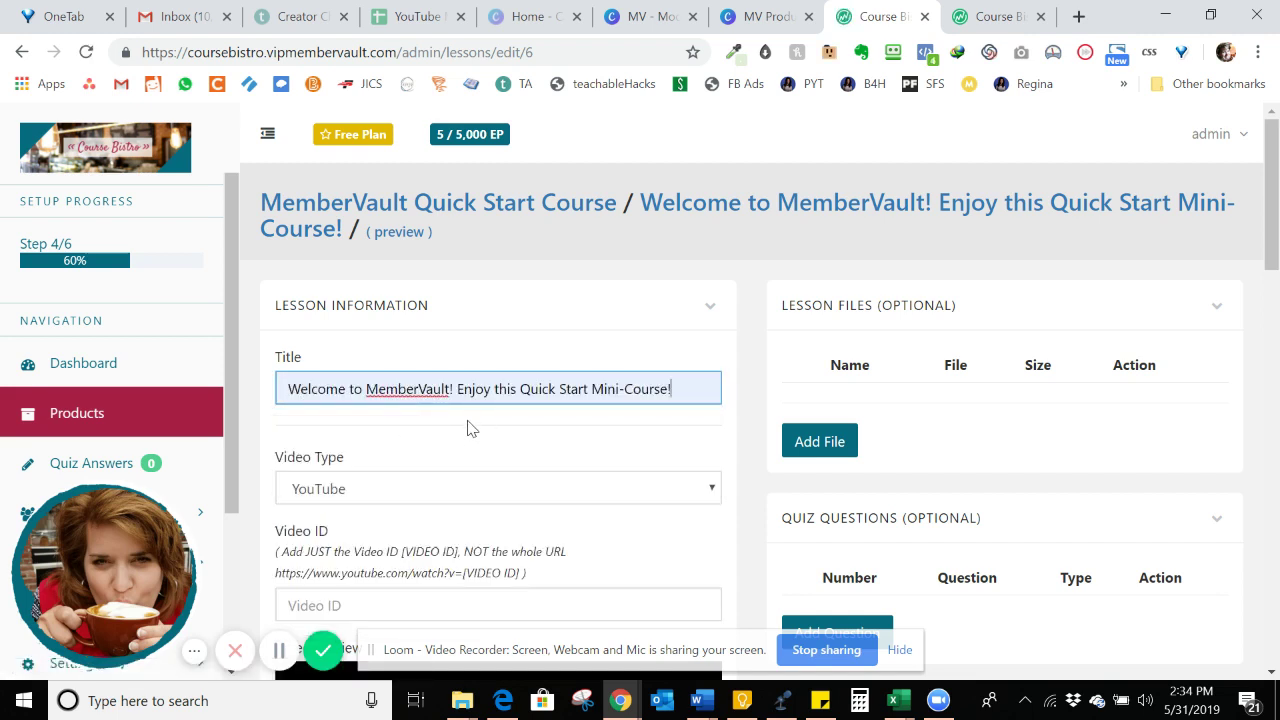
Step: Copy only the video ID EUgU89c0E4s from the embed code in the Google Keep note into the lesson's YouTube Video ID
{"action": "scroll", "coordinate": [828, 477], "scroll_direction": "down", "scroll_amount": 3}
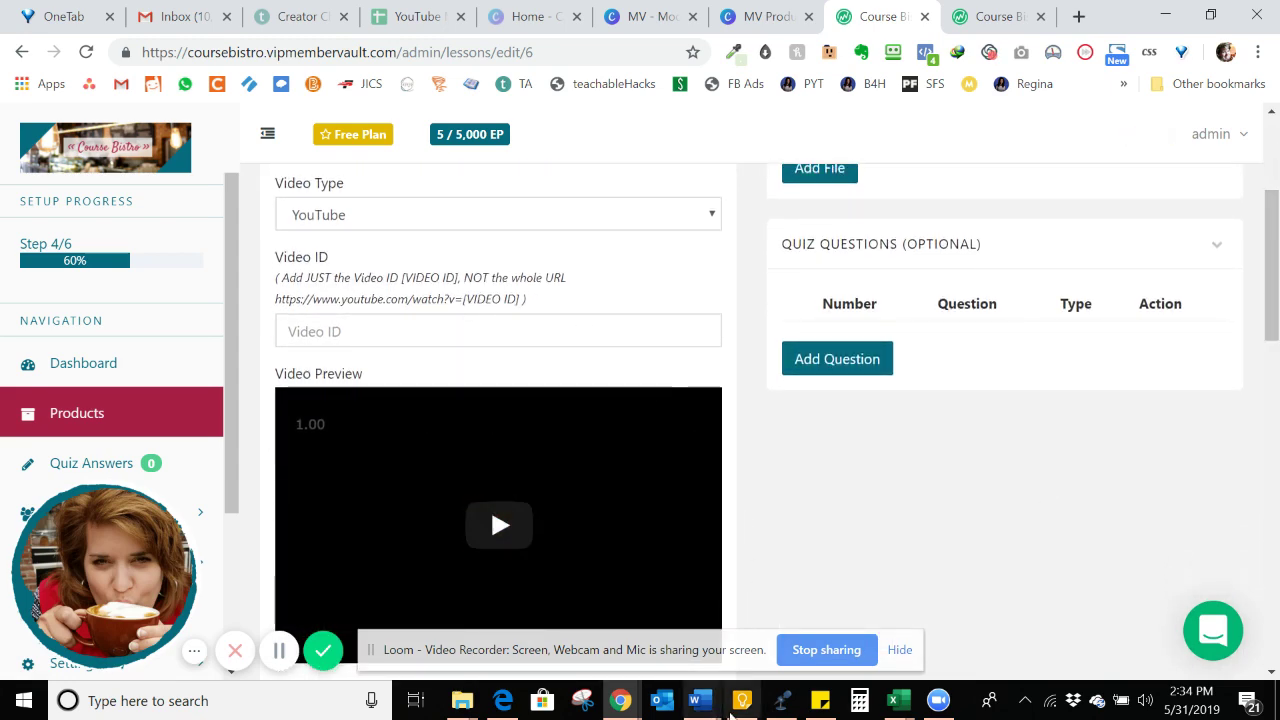
{"action": "mouse_move", "coordinate": [747, 716]}
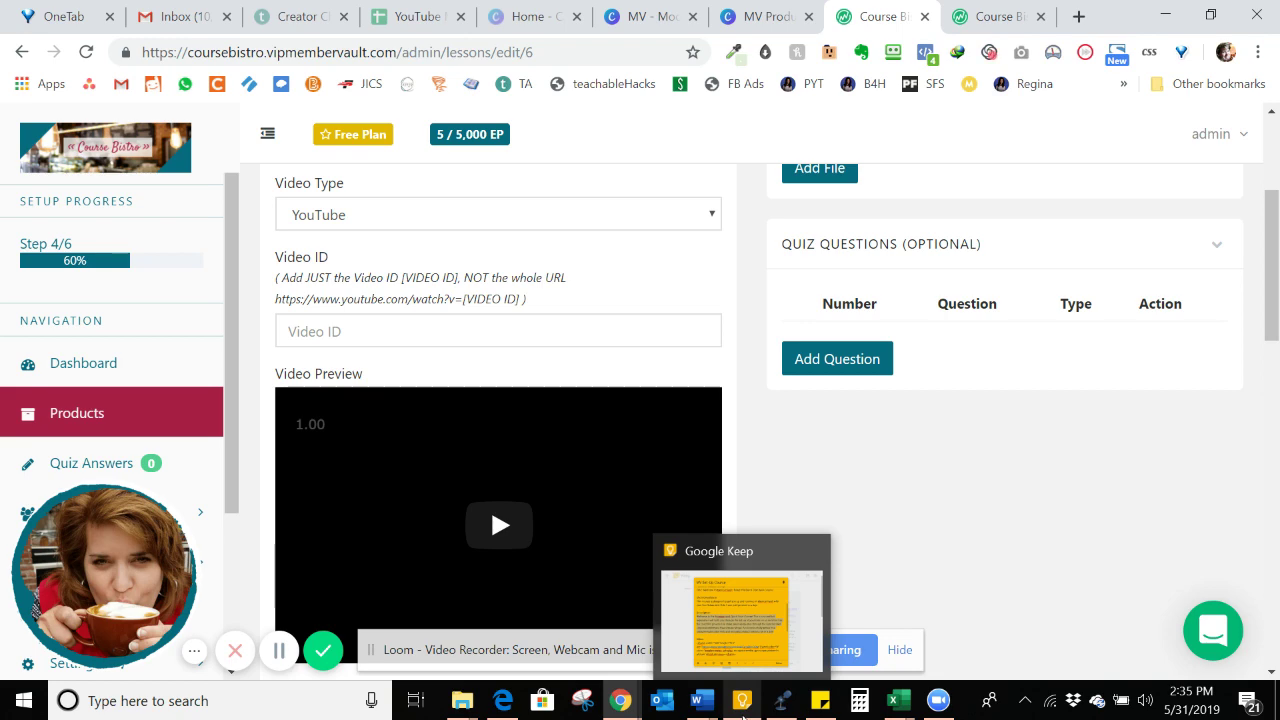
{"action": "left_click", "coordinate": [719, 626]}
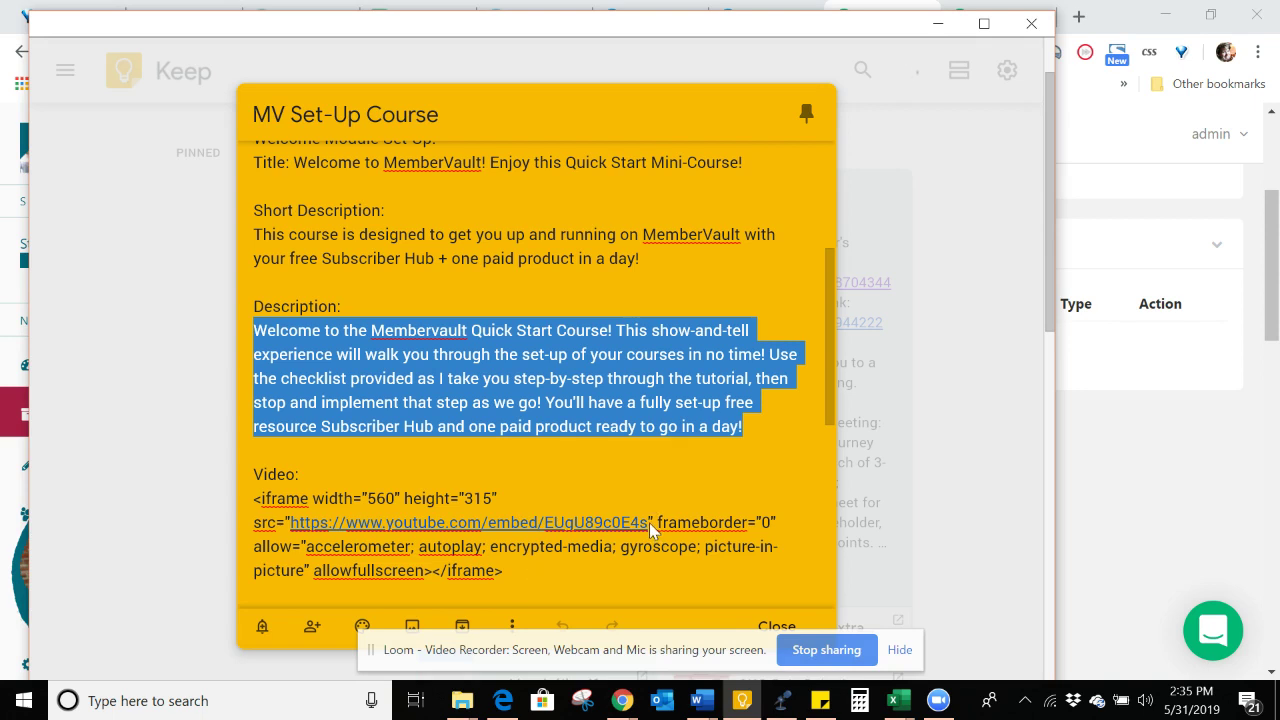
{"action": "left_click_drag", "start_coordinate": [649, 522], "coordinate": [539, 522]}
{"action": "key", "text": "ctrl+c"}
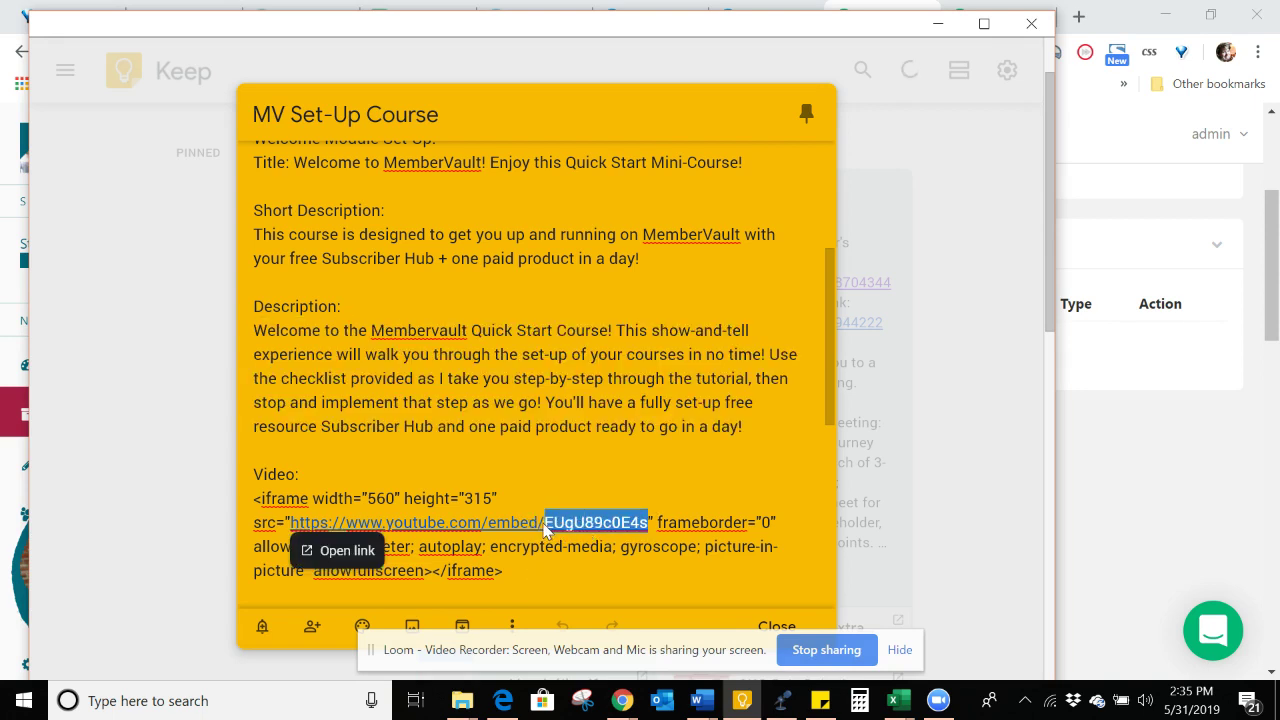
{"action": "left_click", "coordinate": [1009, 497]}
{"action": "left_click", "coordinate": [1120, 505]}
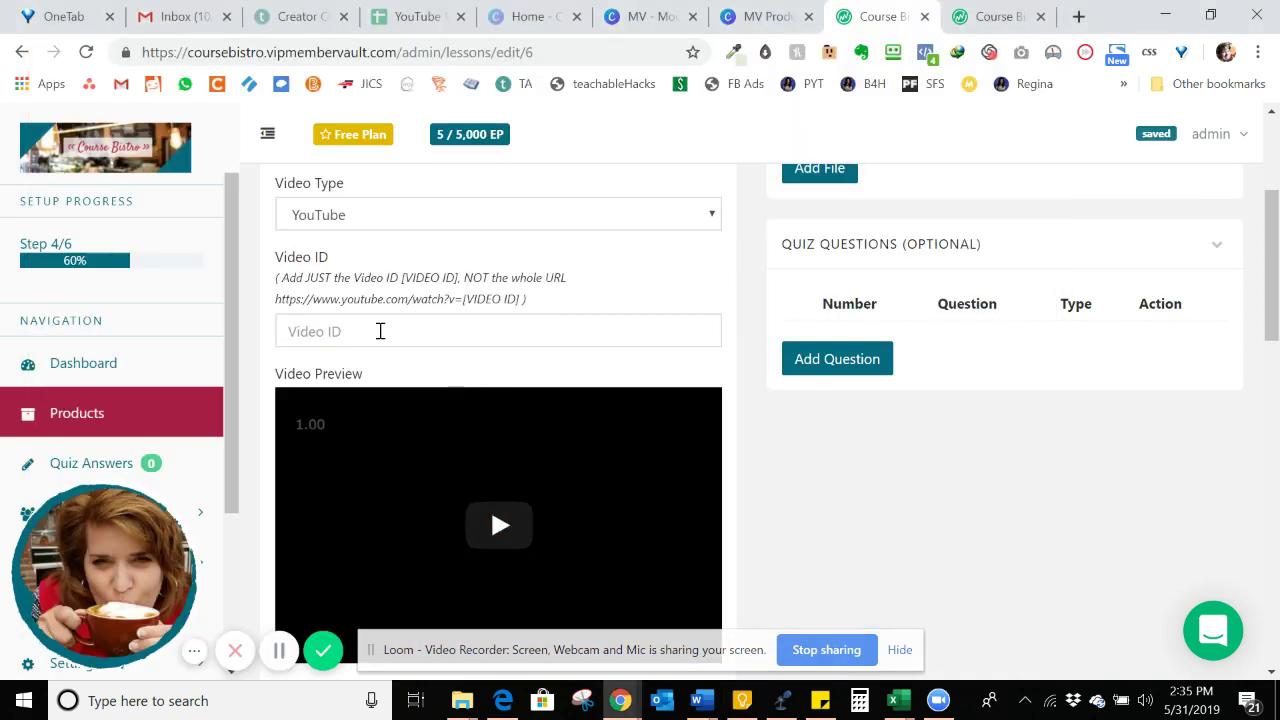
{"action": "left_click", "coordinate": [380, 333]}
{"action": "key", "text": "ctrl+v"}
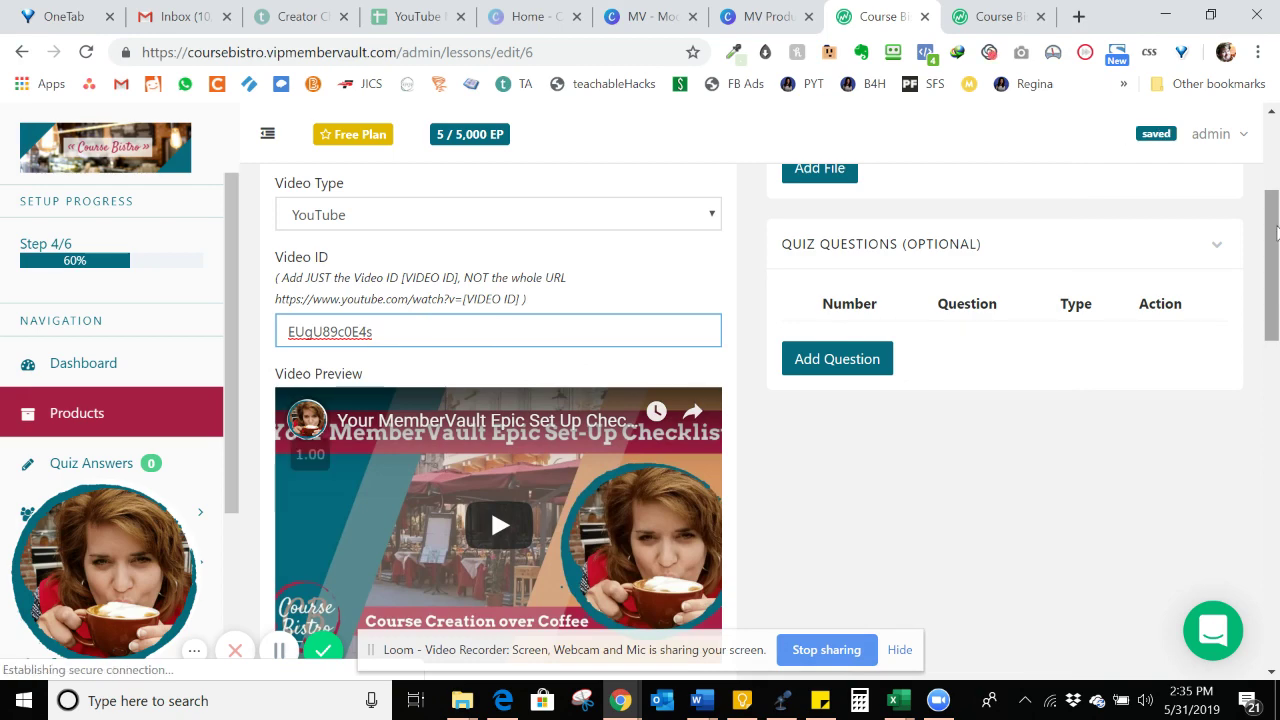
Step: Copy the Lesson Text and Lesson Activity/Homework passages from the MV Set-Up Course note in Google Keep into the lesson's Lesson Text
{"action": "left_click_drag", "start_coordinate": [1276, 232], "coordinate": [1276, 368]}
{"action": "left_click", "coordinate": [699, 702]}
{"action": "left_click", "coordinate": [741, 701]}
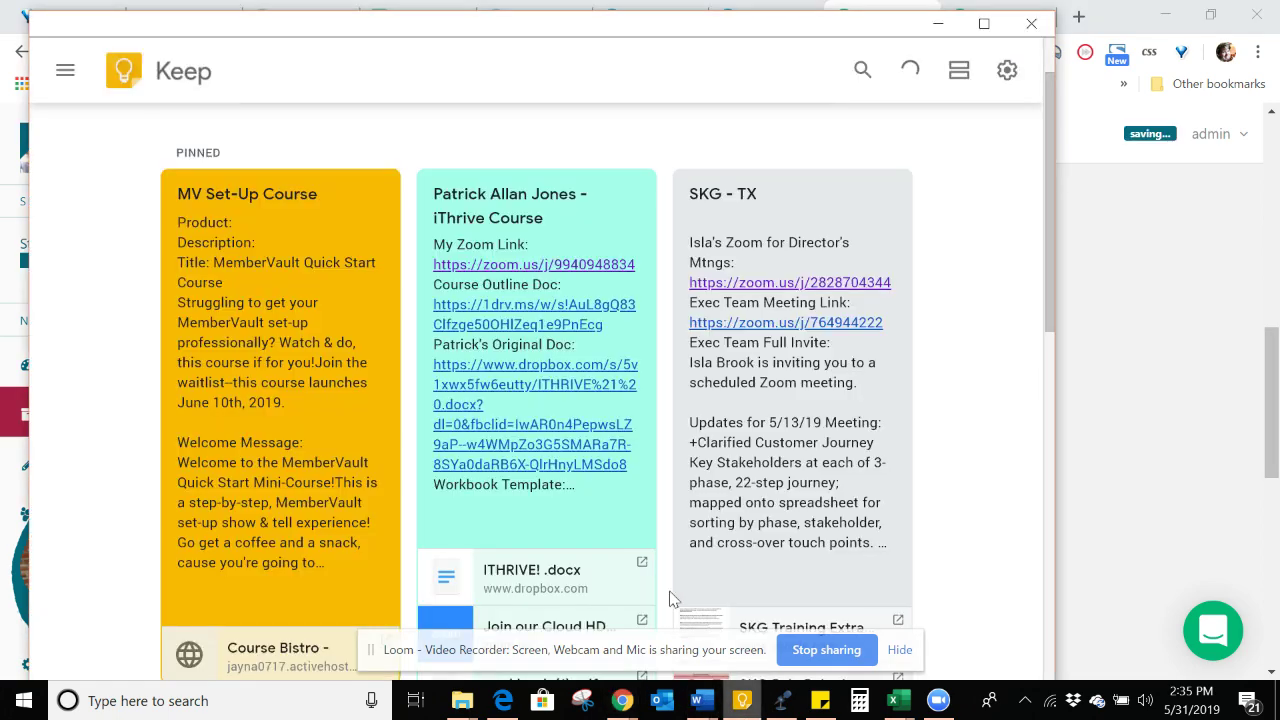
{"action": "left_click", "coordinate": [286, 416]}
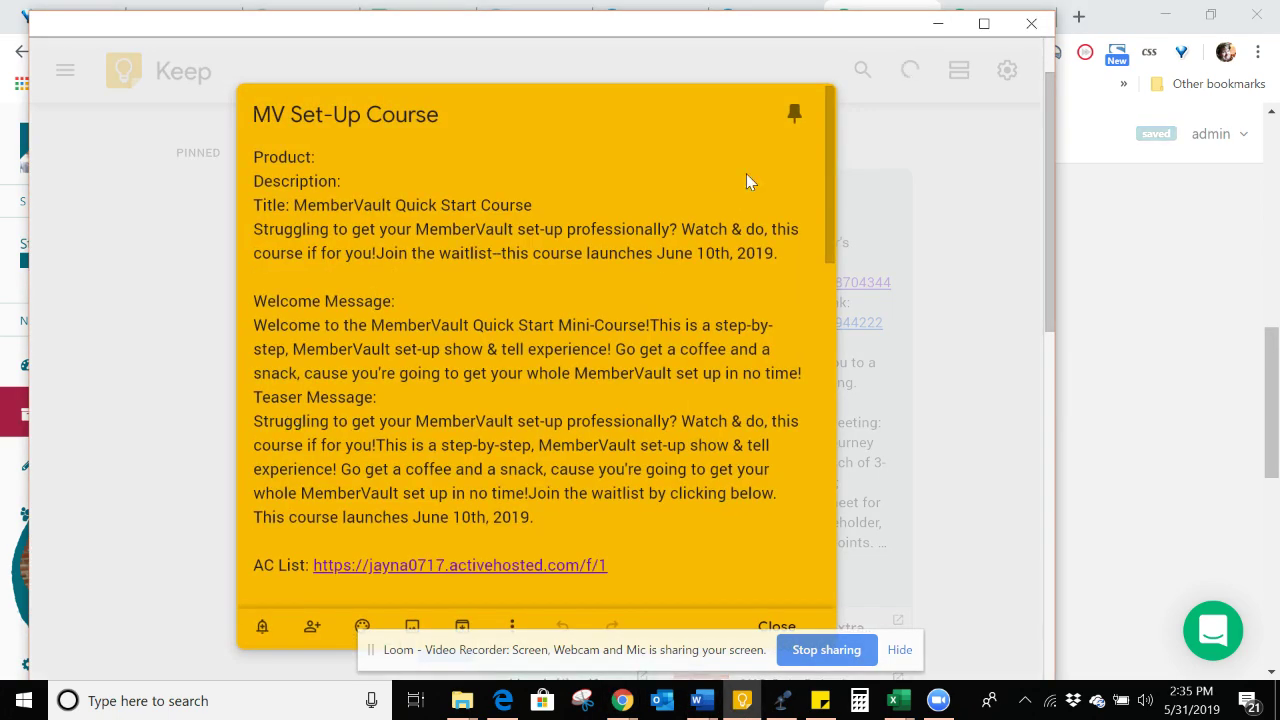
{"action": "left_click_drag", "start_coordinate": [828, 237], "coordinate": [826, 466]}
{"action": "left_click_drag", "start_coordinate": [332, 496], "coordinate": [298, 491]}
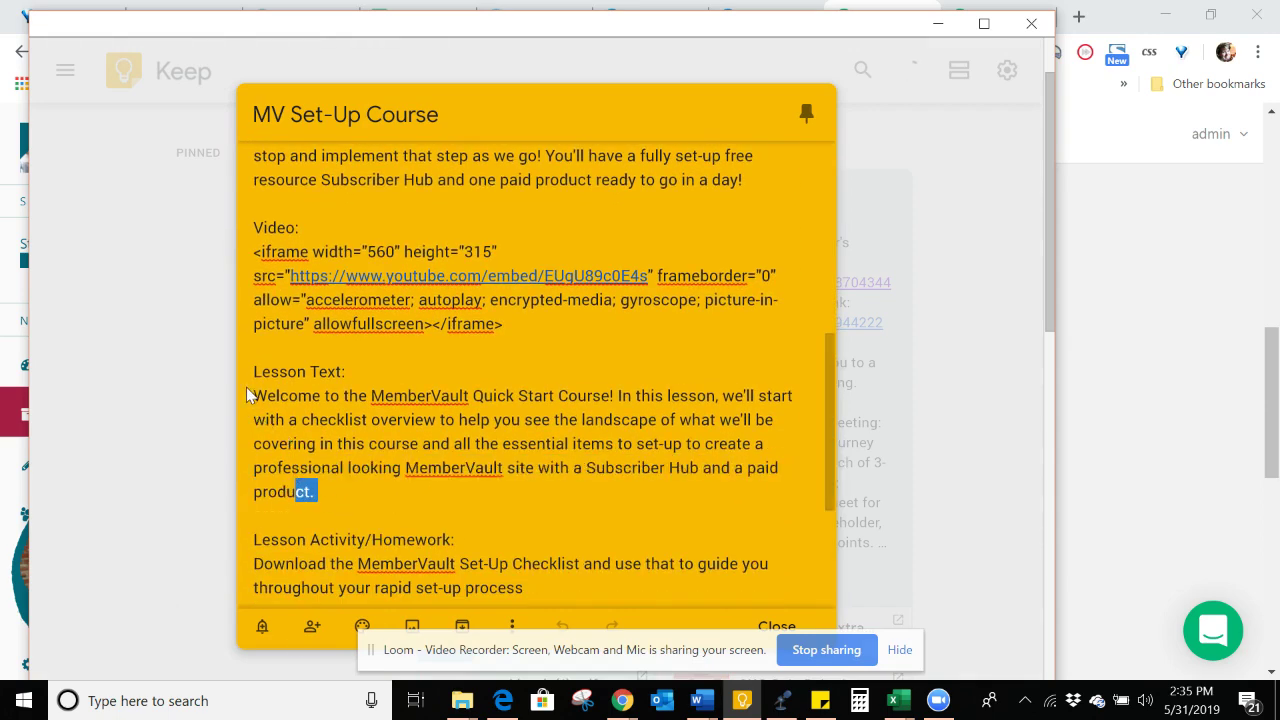
{"action": "left_click_drag", "start_coordinate": [249, 392], "coordinate": [567, 514]}
{"action": "key", "text": "ctrl+c"}
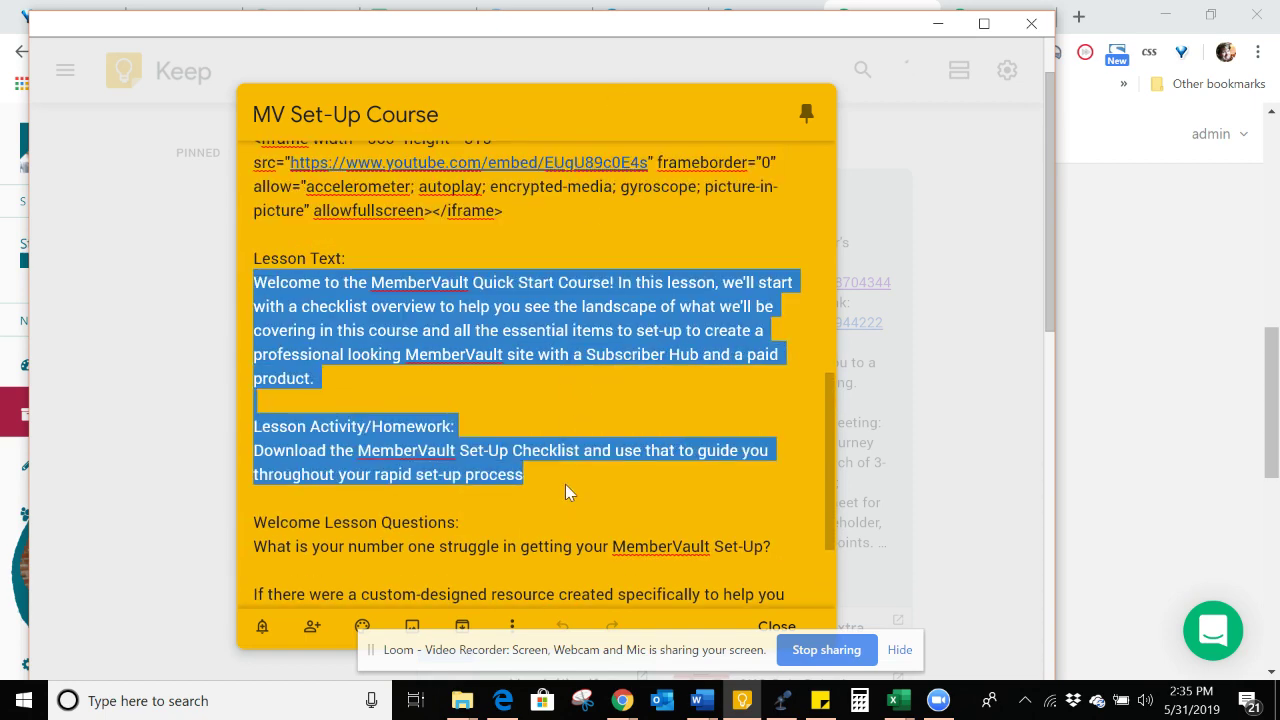
{"action": "left_click", "coordinate": [1133, 381]}
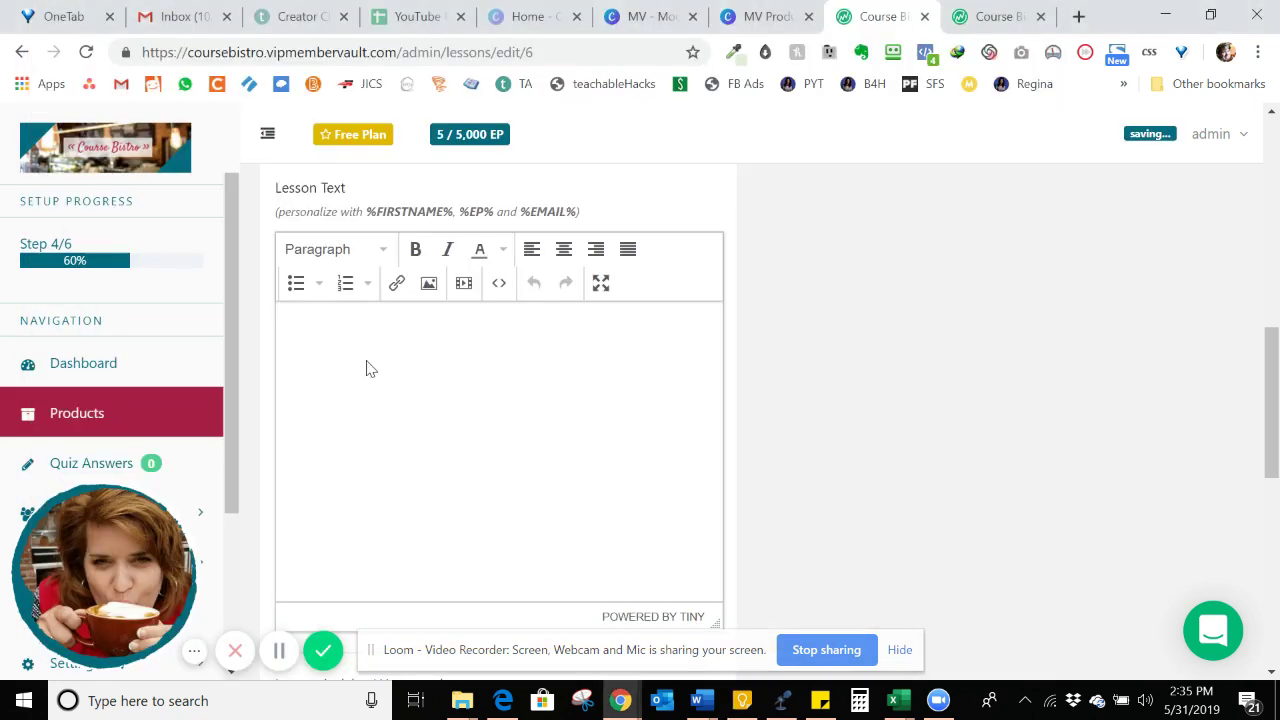
{"action": "left_click", "coordinate": [365, 366]}
{"action": "key", "text": "ctrl+v"}
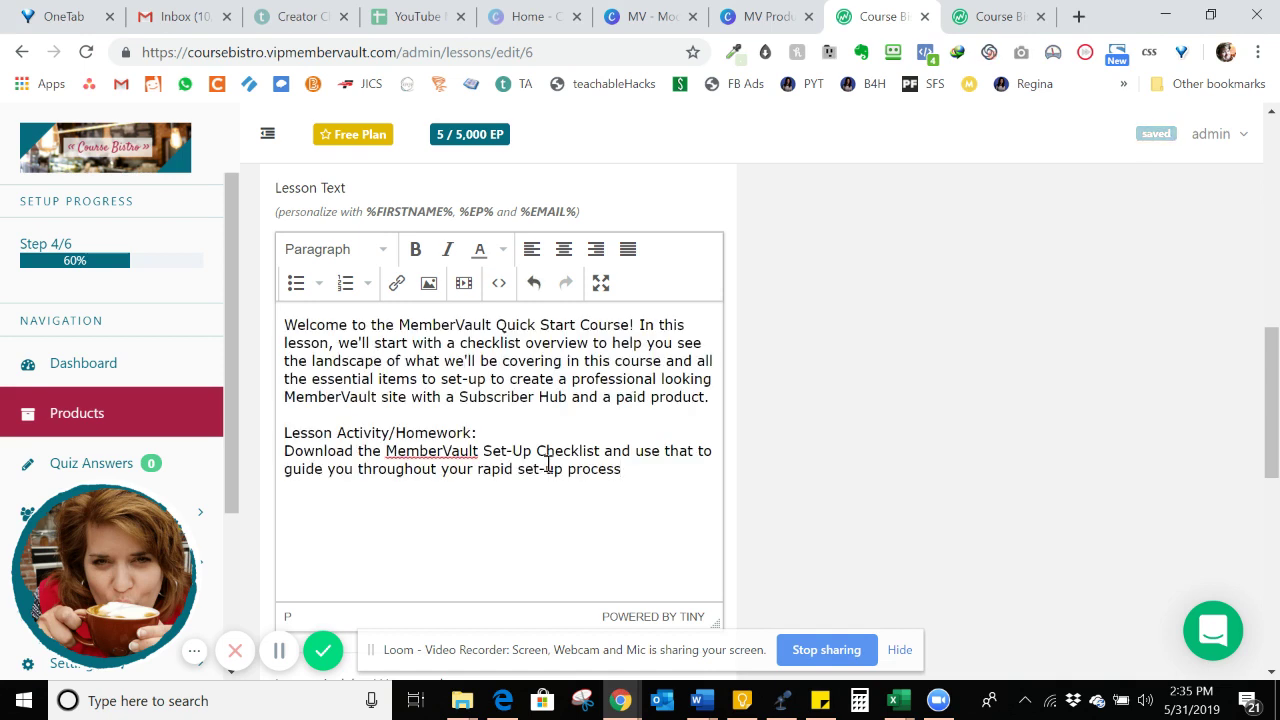
Step: Copy the checklist download sentence in the Lesson Text, then remove it together with its "Lesson Activity/Homework:" heading
{"action": "left_click_drag", "start_coordinate": [622, 469], "coordinate": [245, 453]}
{"action": "key", "text": "ctrl+c"}
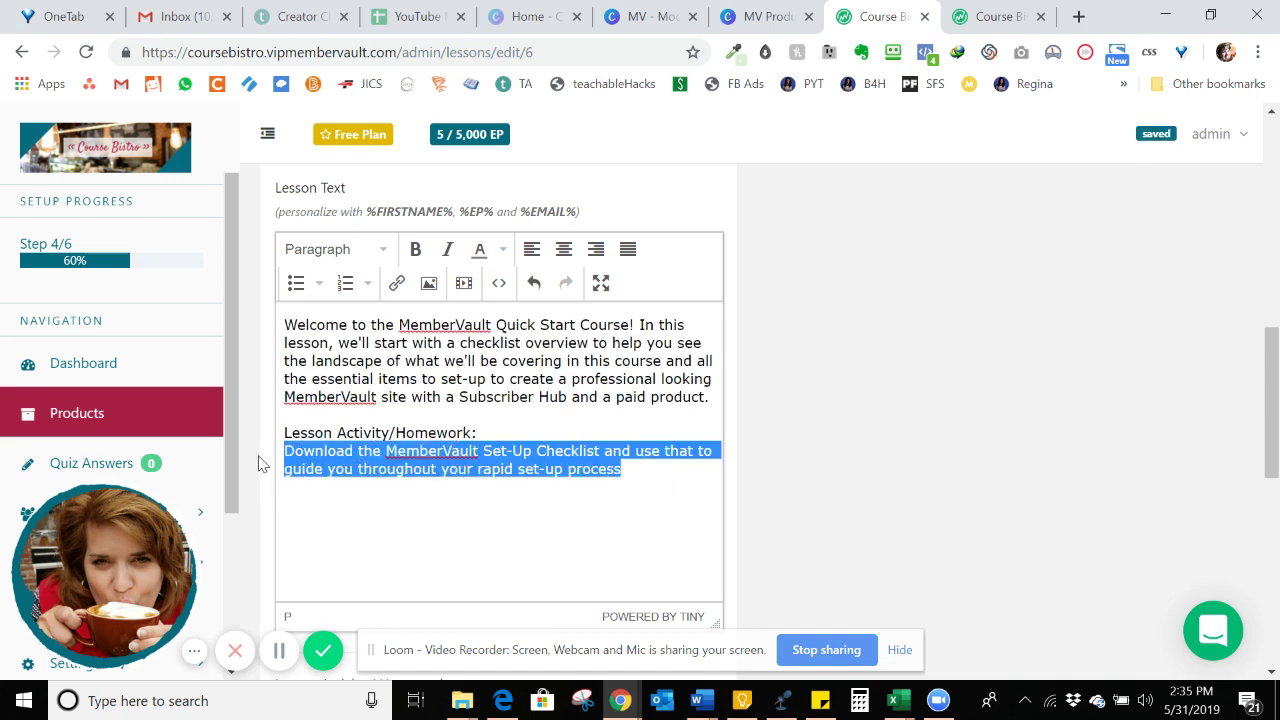
{"action": "key", "text": "BackSpace"}
{"action": "key", "text": "BackSpace"}
{"action": "key", "text": "BackSpace"}
{"action": "key", "text": "BackSpace"}
{"action": "key", "text": "BackSpace"}
{"action": "key", "text": "BackSpace"}
{"action": "key", "text": "BackSpace"}
{"action": "key", "text": "BackSpace"}
{"action": "key", "text": "BackSpace"}
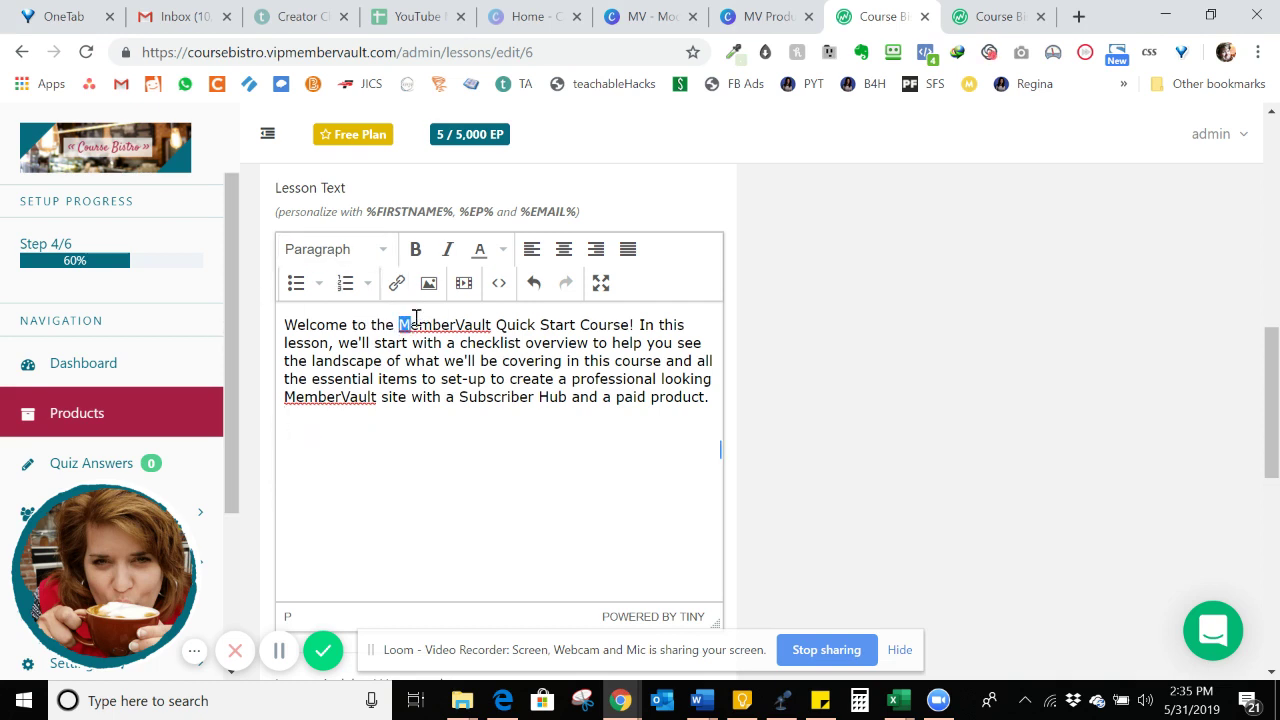
Step: Make "MemberVault Quick Start Course" in the Lesson Text bold and italic
{"action": "left_click_drag", "start_coordinate": [450, 320], "coordinate": [630, 325]}
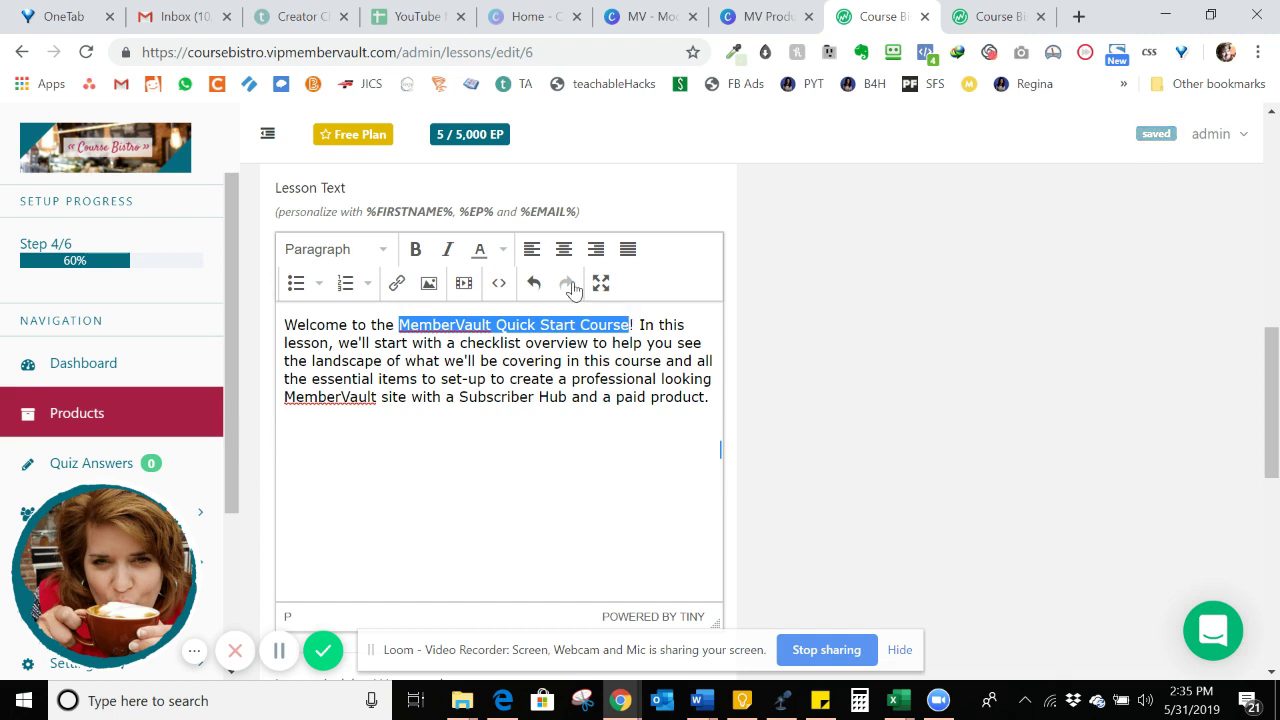
{"action": "left_click", "coordinate": [447, 250]}
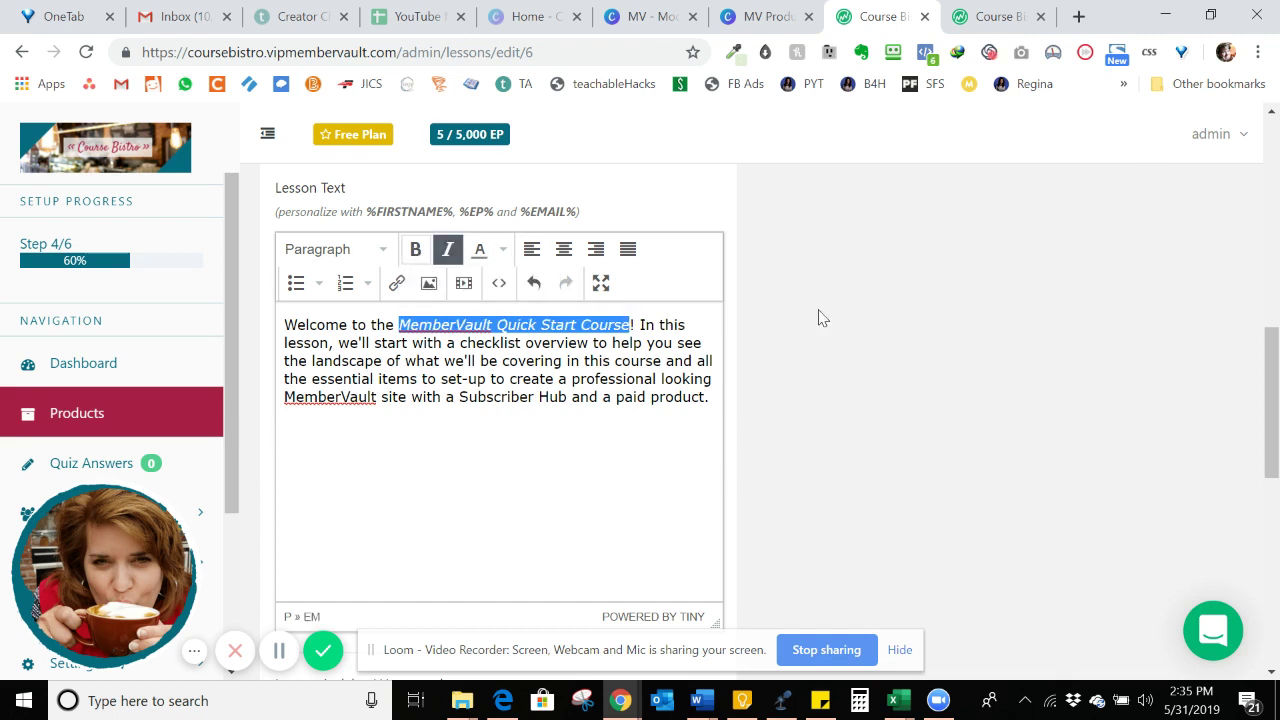
{"action": "key", "text": "ctrl+b"}
Step: Paste the copied checklist download sentence into the Lesson Activity / Homework text and put "Next Steps:" in front of it
{"action": "scroll", "coordinate": [1271, 378], "scroll_direction": "down", "scroll_amount": 4}
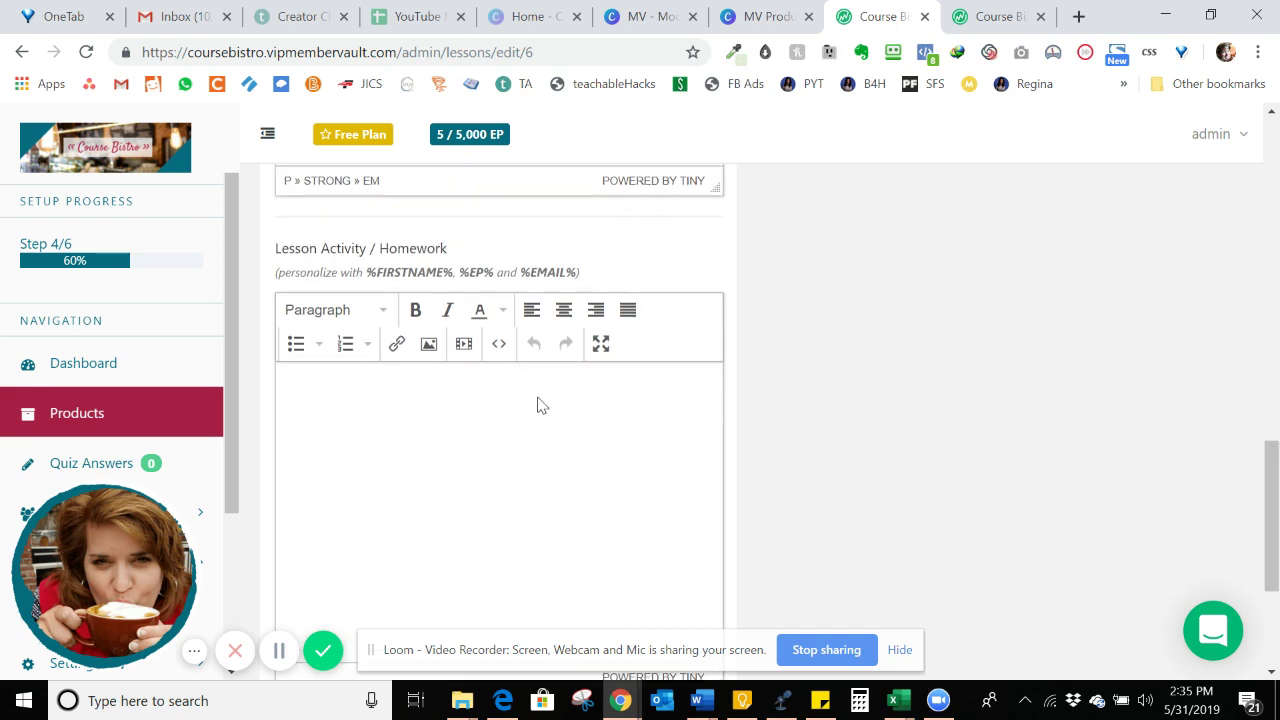
{"action": "left_click", "coordinate": [541, 404]}
{"action": "key", "text": "ctrl+v"}
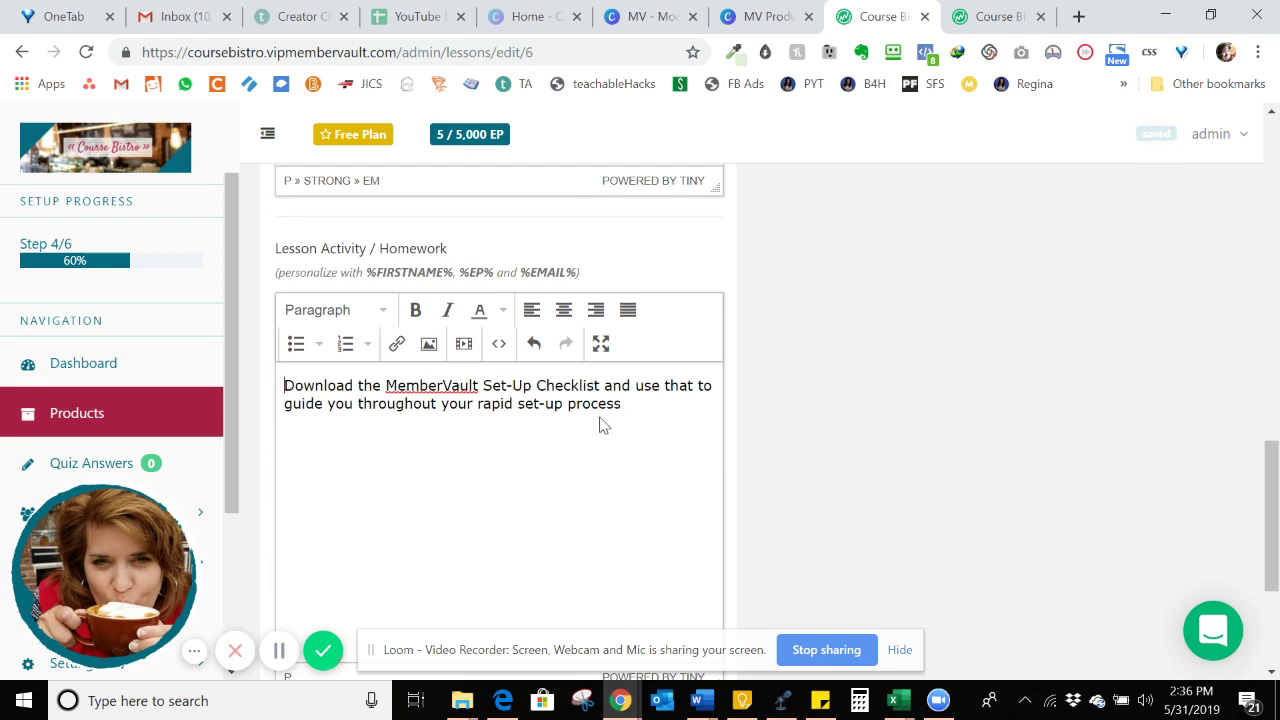
{"action": "type", "text": "Next St"}
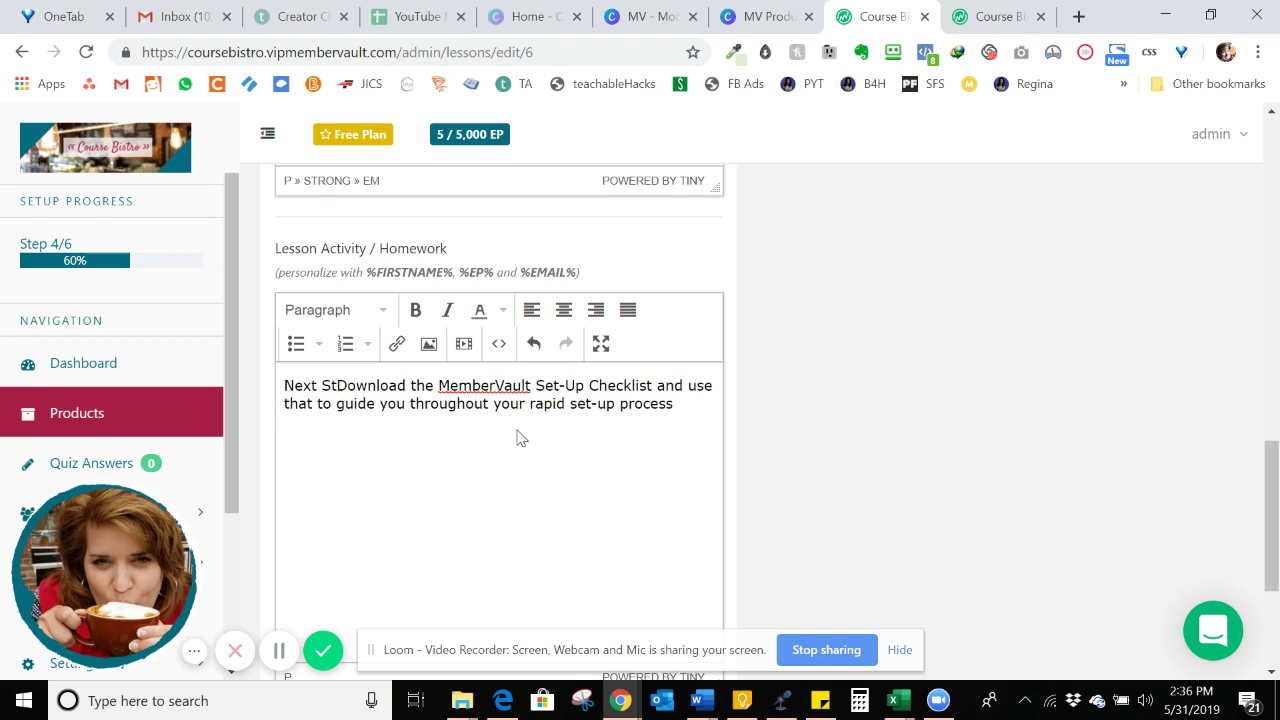
{"action": "type", "text": "eps:"}
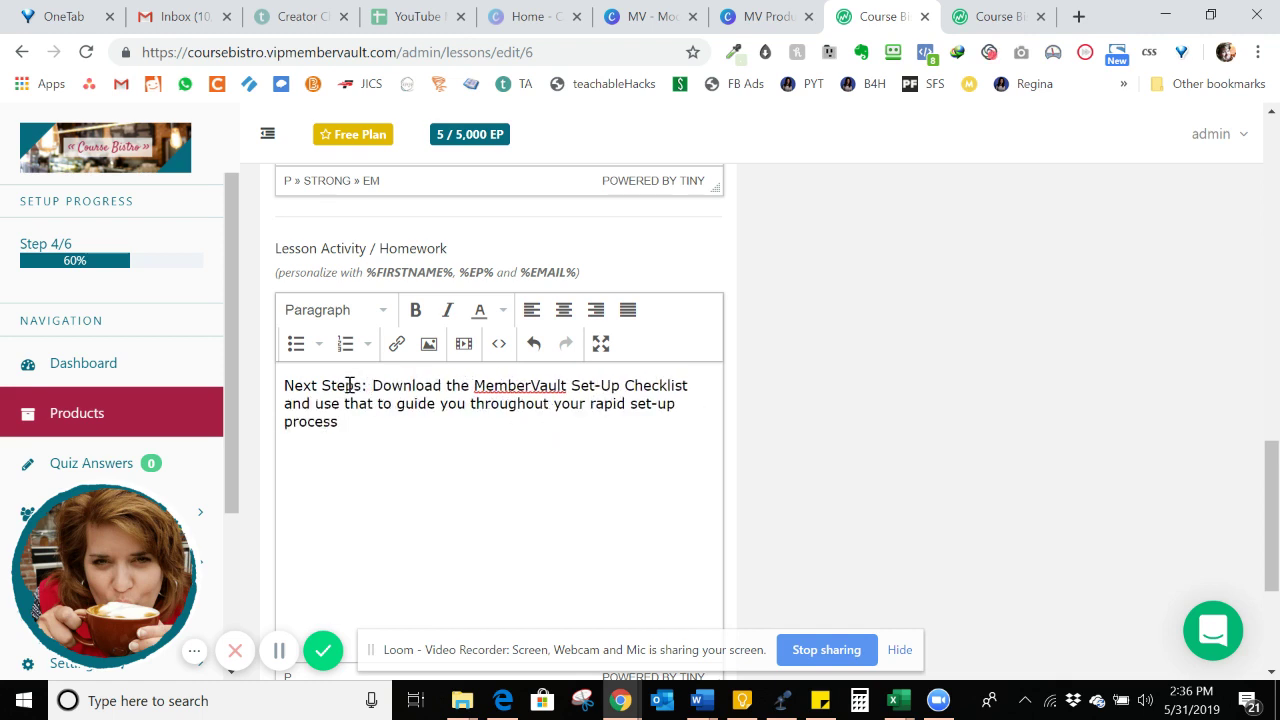
Step: Make "Next Steps:" bold and "MemberVault Set-Up Checklist" bold italic in the Lesson Activity / Homework text
{"action": "left_click_drag", "start_coordinate": [369, 385], "coordinate": [284, 385]}
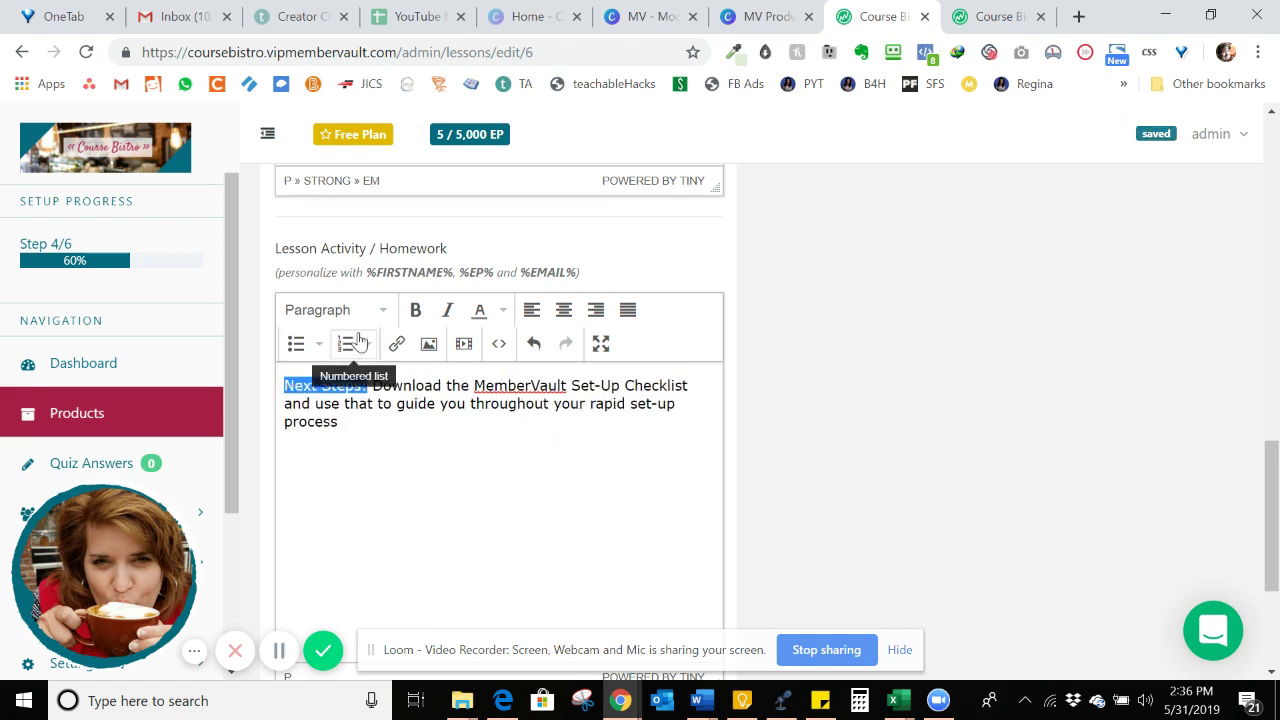
{"action": "left_click", "coordinate": [415, 310]}
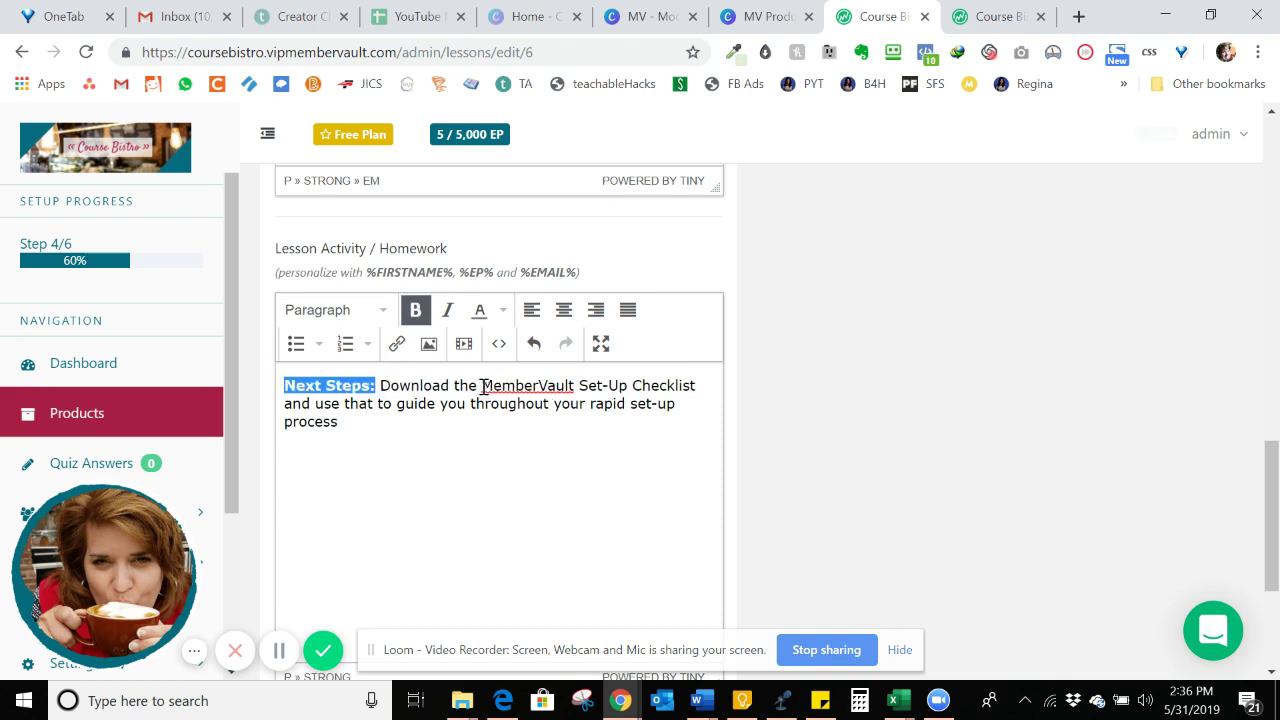
{"action": "left_click_drag", "start_coordinate": [481, 385], "coordinate": [716, 380]}
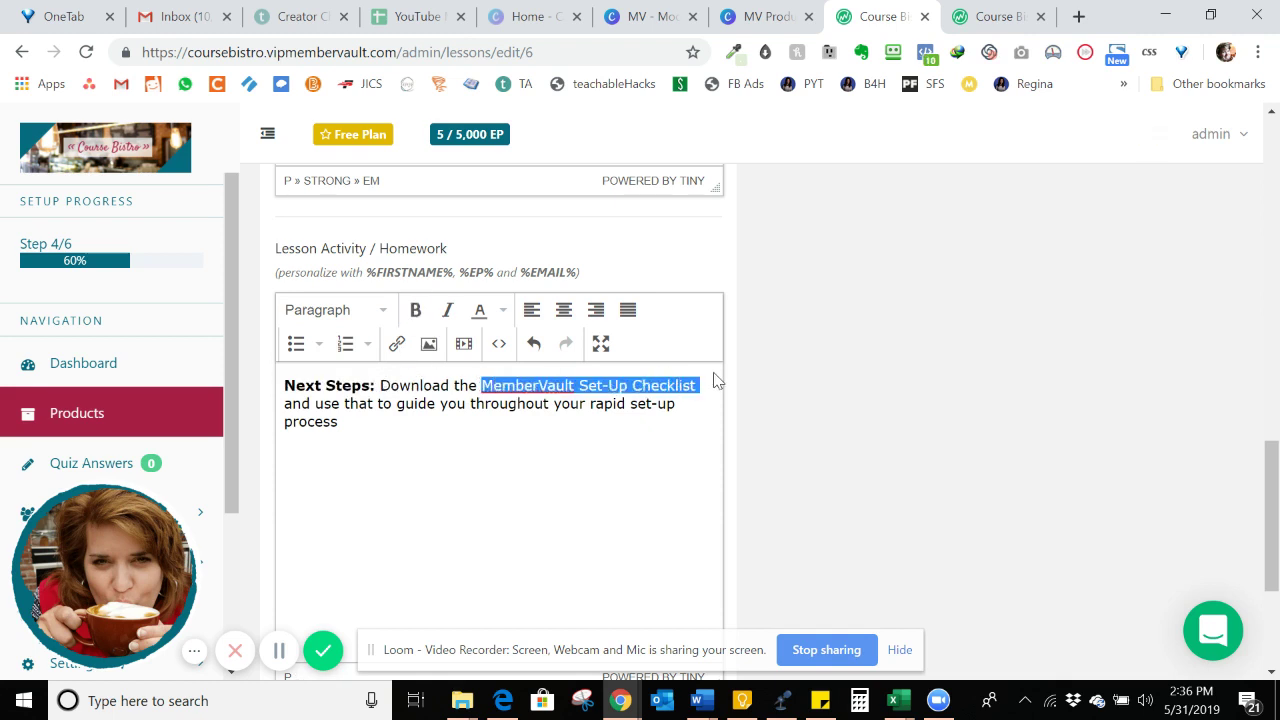
{"action": "left_click", "coordinate": [446, 310]}
{"action": "left_click", "coordinate": [418, 311]}
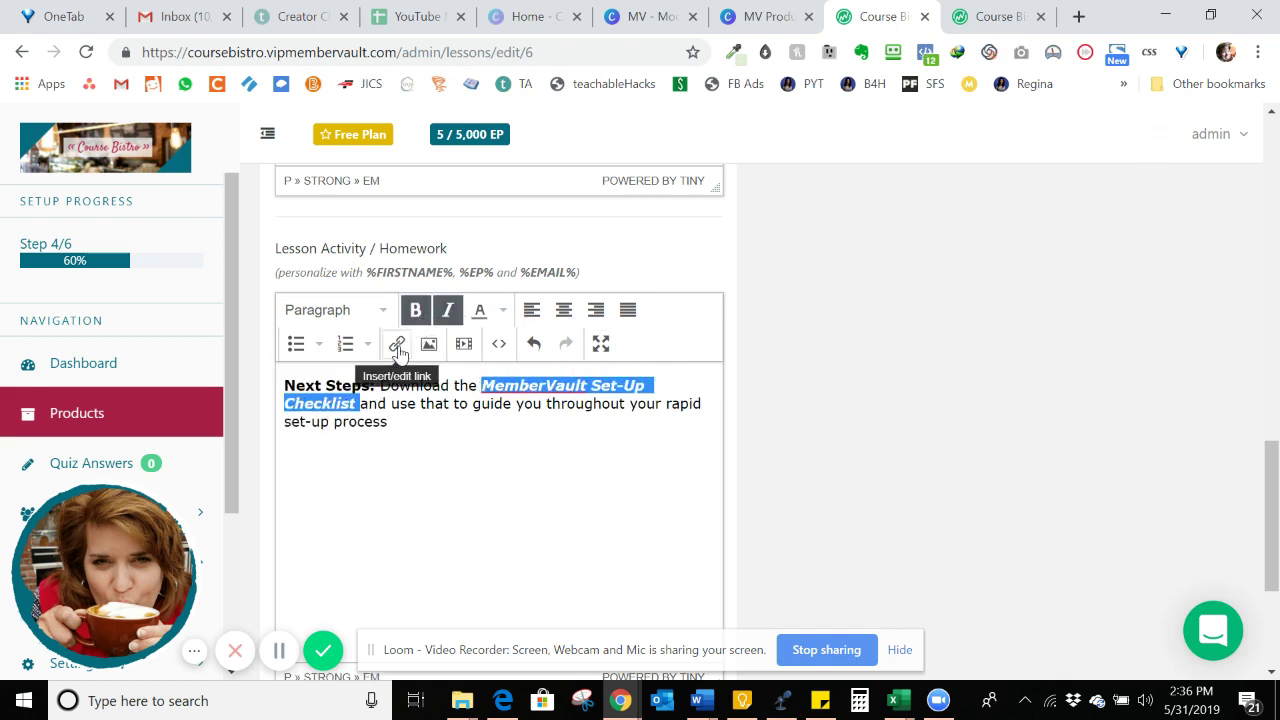
Step: Add an empty line above "Next Steps:" and upload the MV Set-Up Checklist Mock-Up image there from the CB MV Mock-Ups folder
{"action": "left_click", "coordinate": [287, 387]}
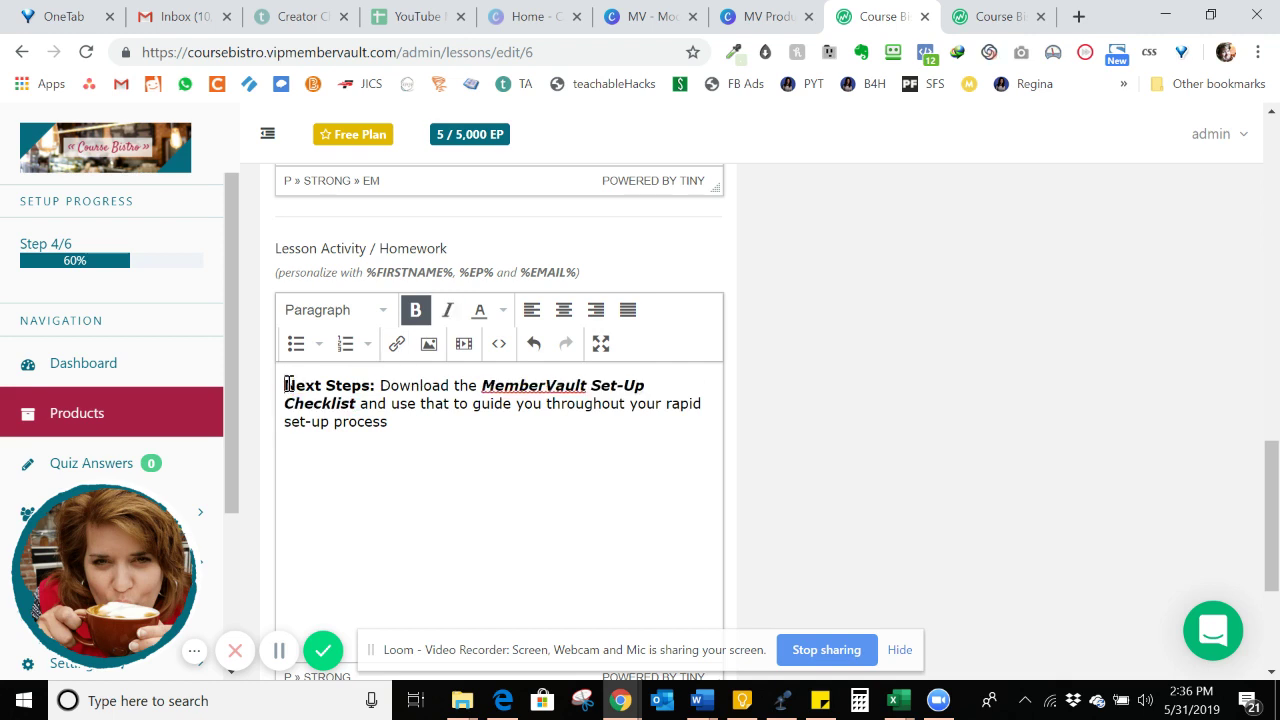
{"action": "key", "text": "Return"}
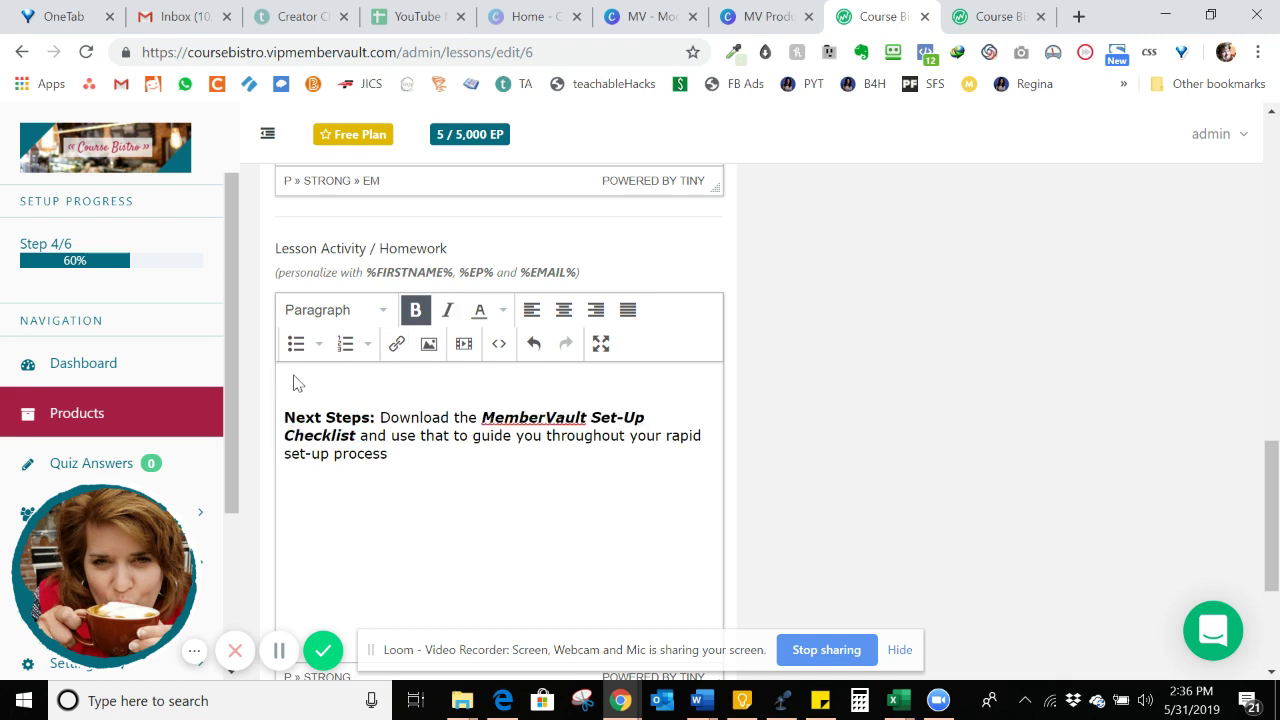
{"action": "left_click", "coordinate": [428, 343]}
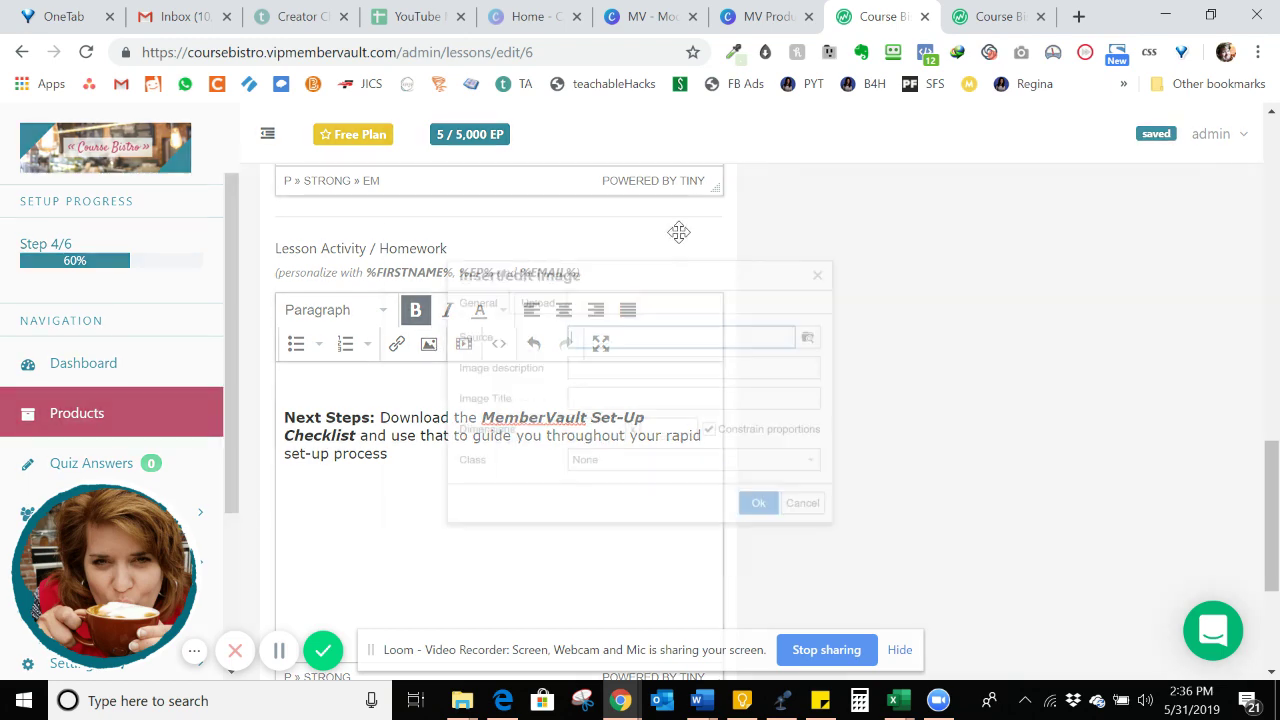
{"action": "left_click", "coordinate": [510, 285]}
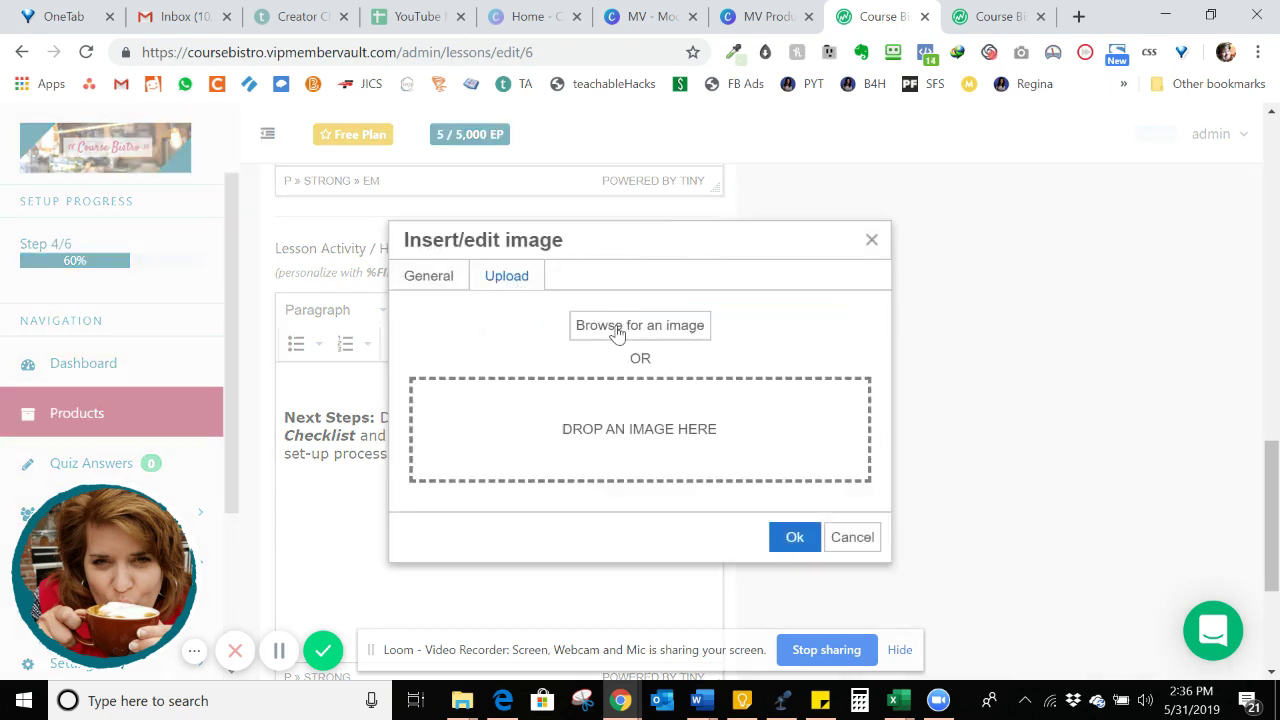
{"action": "left_click", "coordinate": [617, 334]}
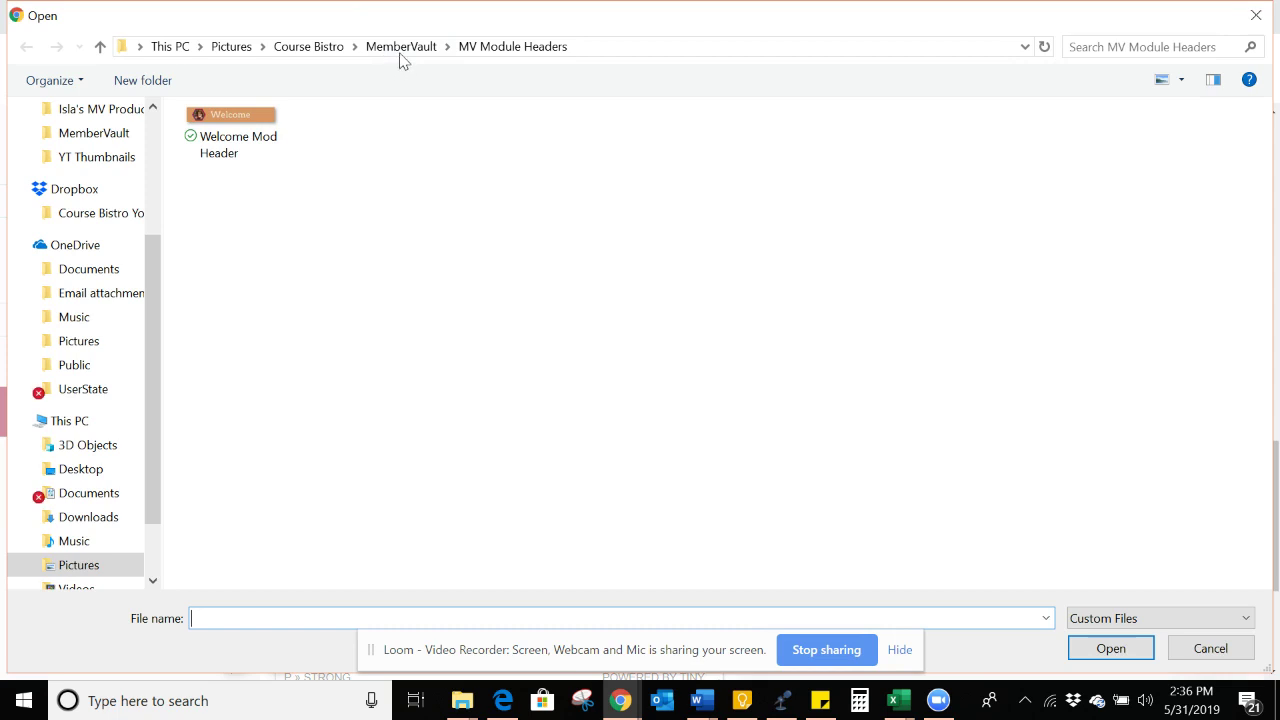
{"action": "left_click", "coordinate": [401, 57]}
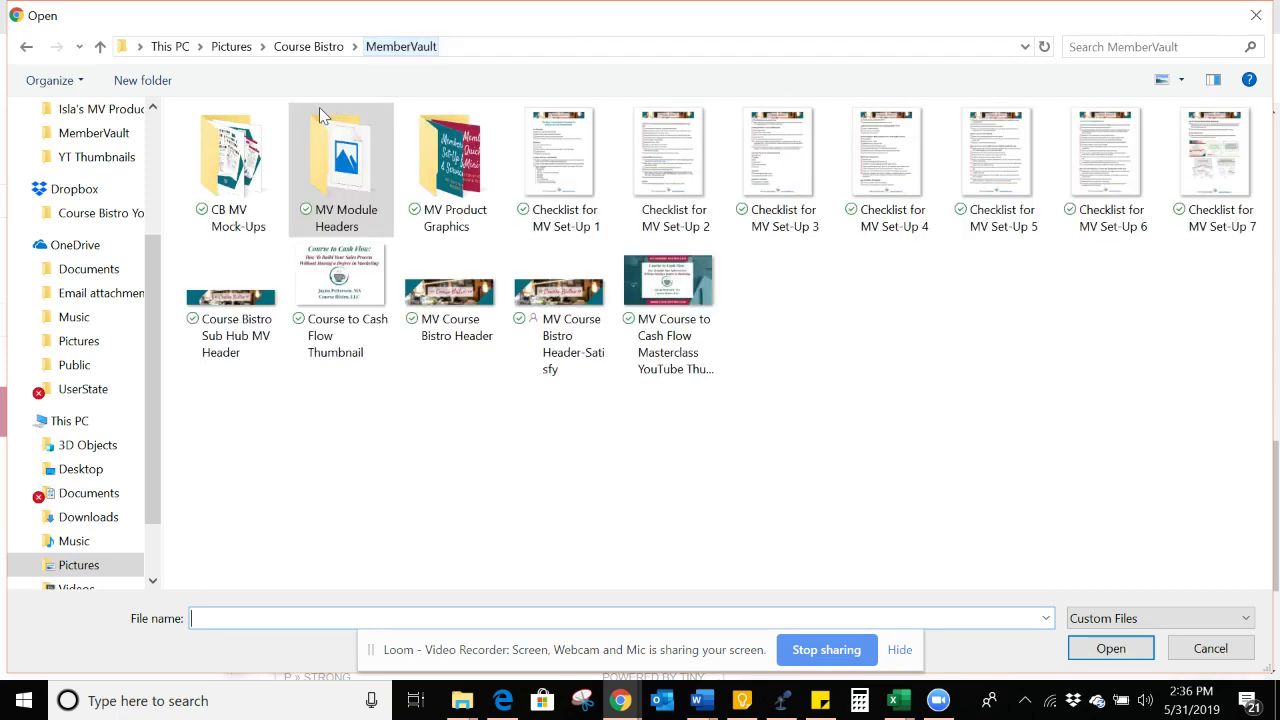
{"action": "double_click", "coordinate": [243, 183]}
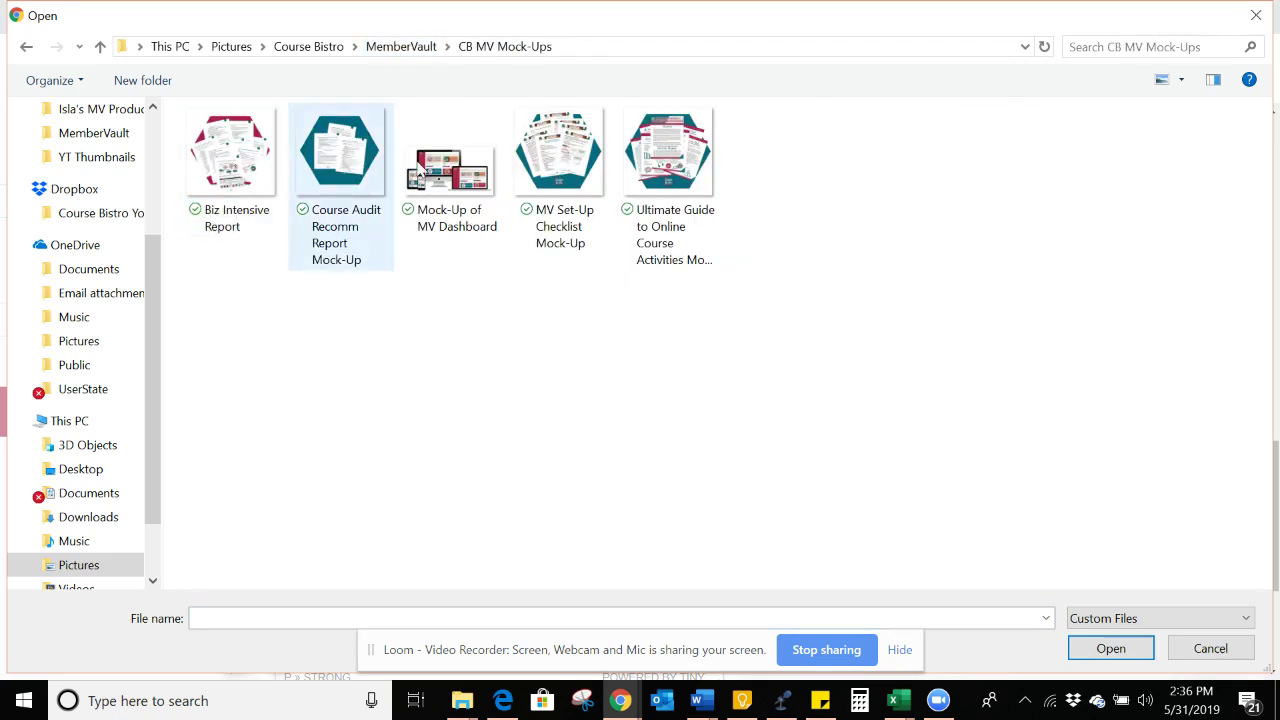
{"action": "left_click", "coordinate": [543, 166]}
{"action": "left_click", "coordinate": [1108, 648]}
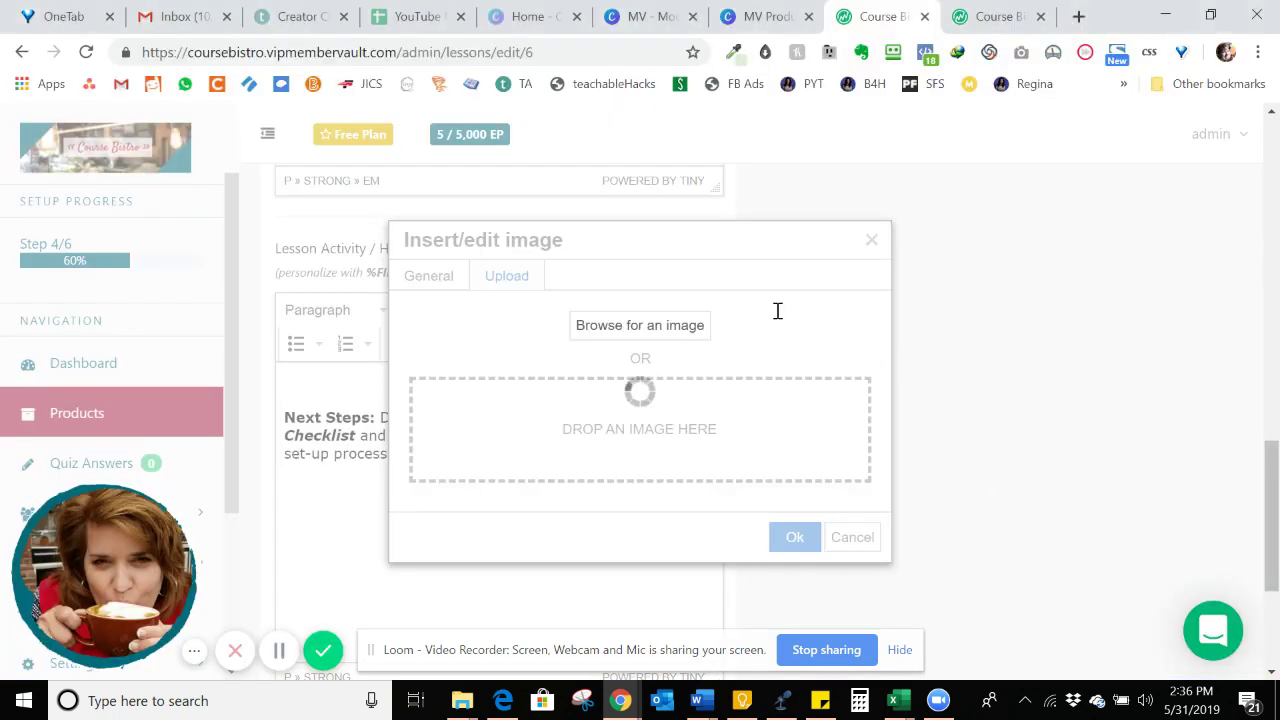
Step: Give the image the description and title "Checklist", size 600 x 600 and class Center, and insert it
{"action": "left_click", "coordinate": [575, 366]}
{"action": "type", "text": "Checklist"}
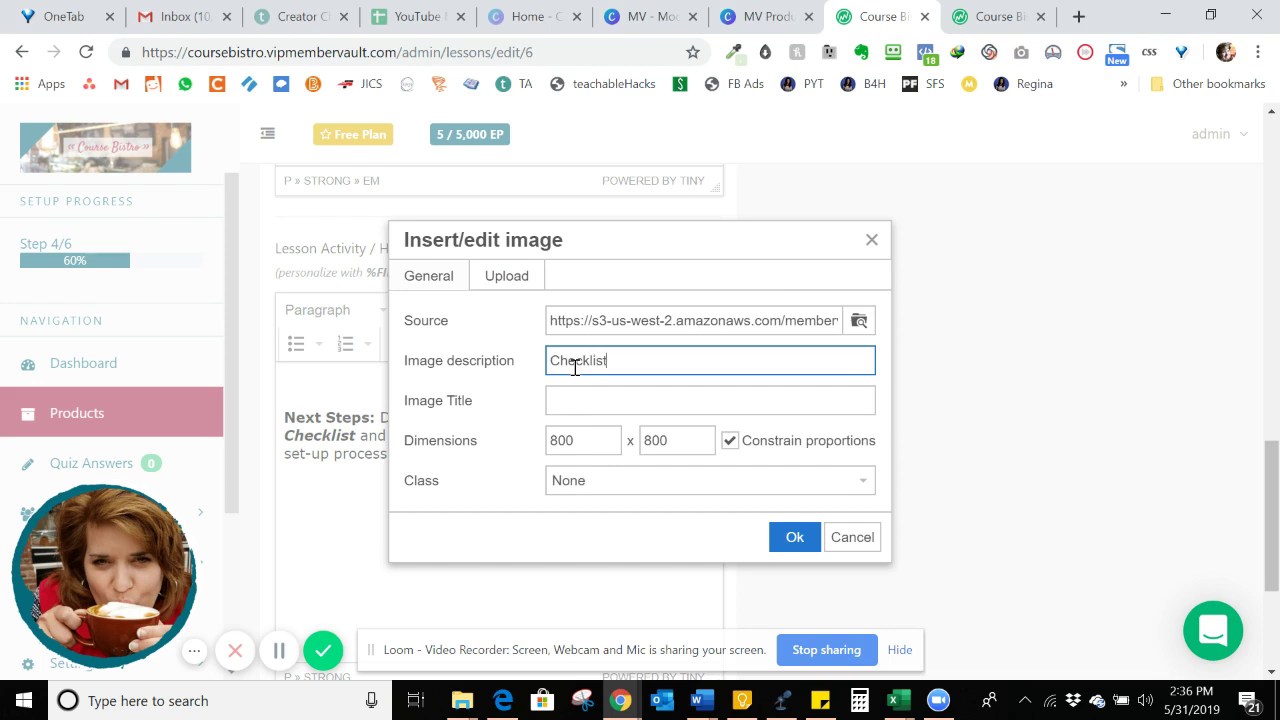
{"action": "left_click", "coordinate": [574, 400]}
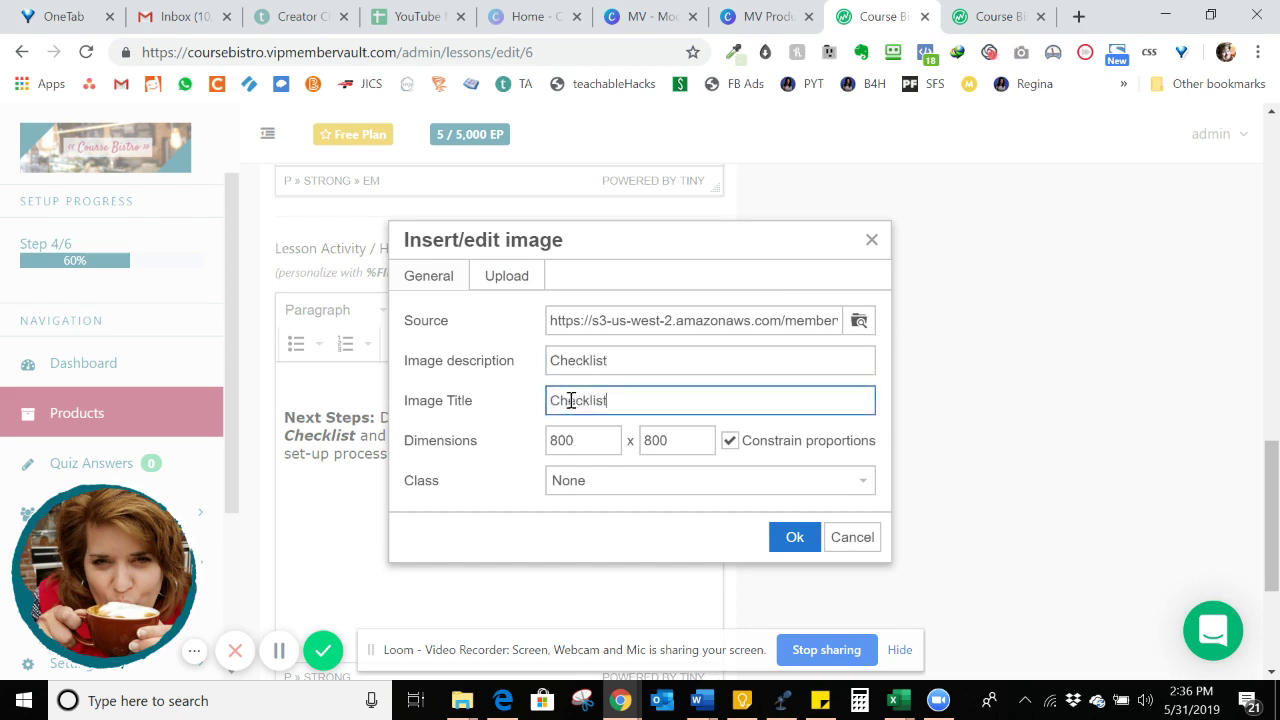
{"action": "left_click", "coordinate": [581, 441]}
{"action": "key", "text": "BackSpace"}
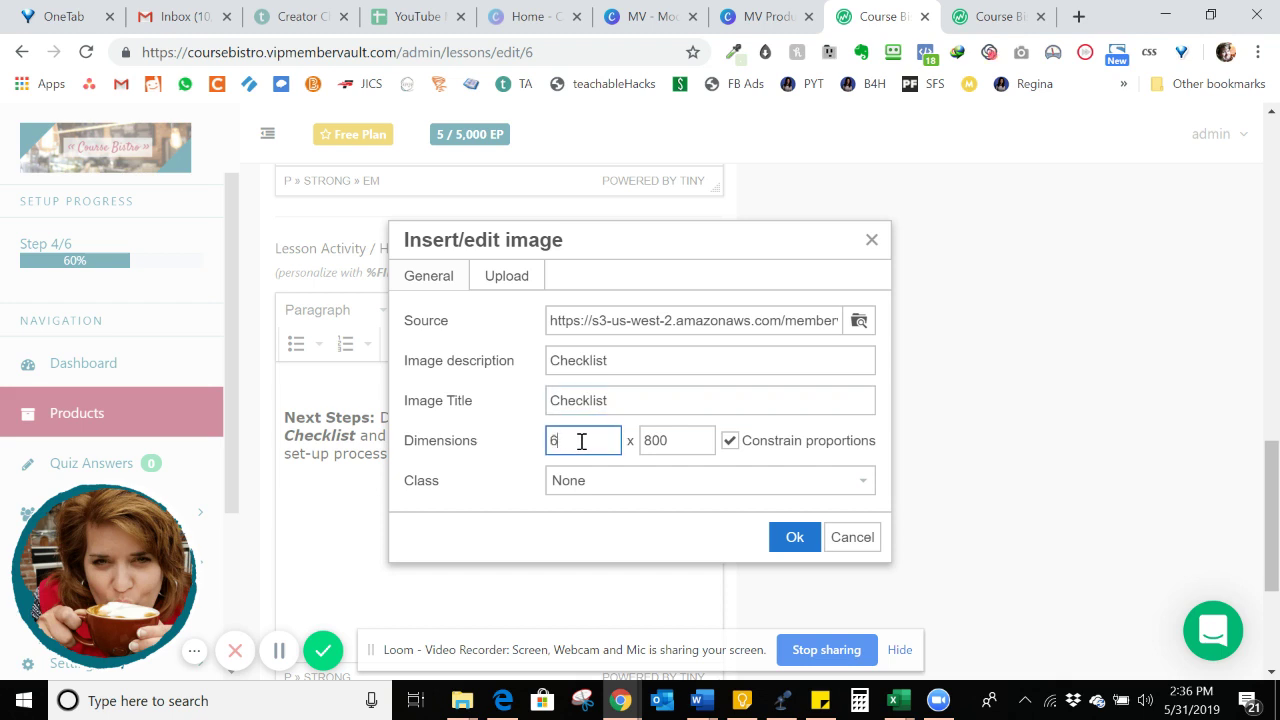
{"action": "left_click_drag", "start_coordinate": [659, 441], "coordinate": [651, 441]}
{"action": "left_click", "coordinate": [648, 483]}
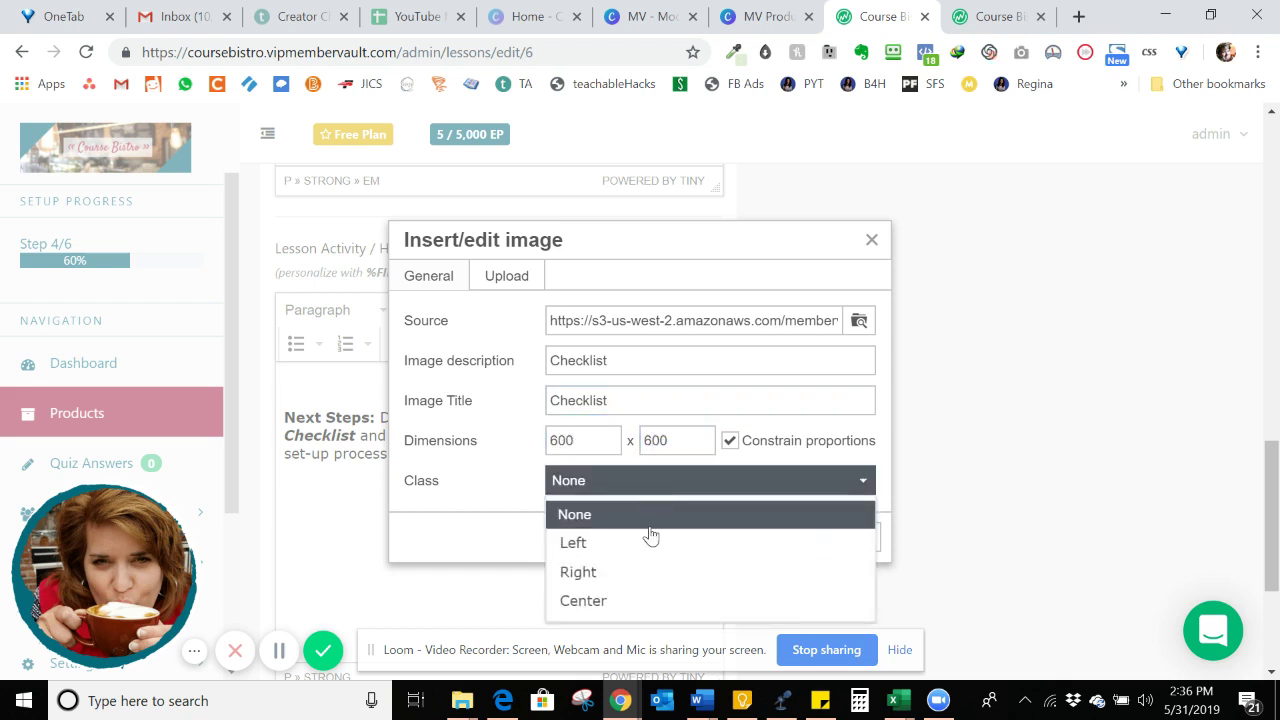
{"action": "left_click", "coordinate": [651, 606]}
{"action": "left_click", "coordinate": [792, 535]}
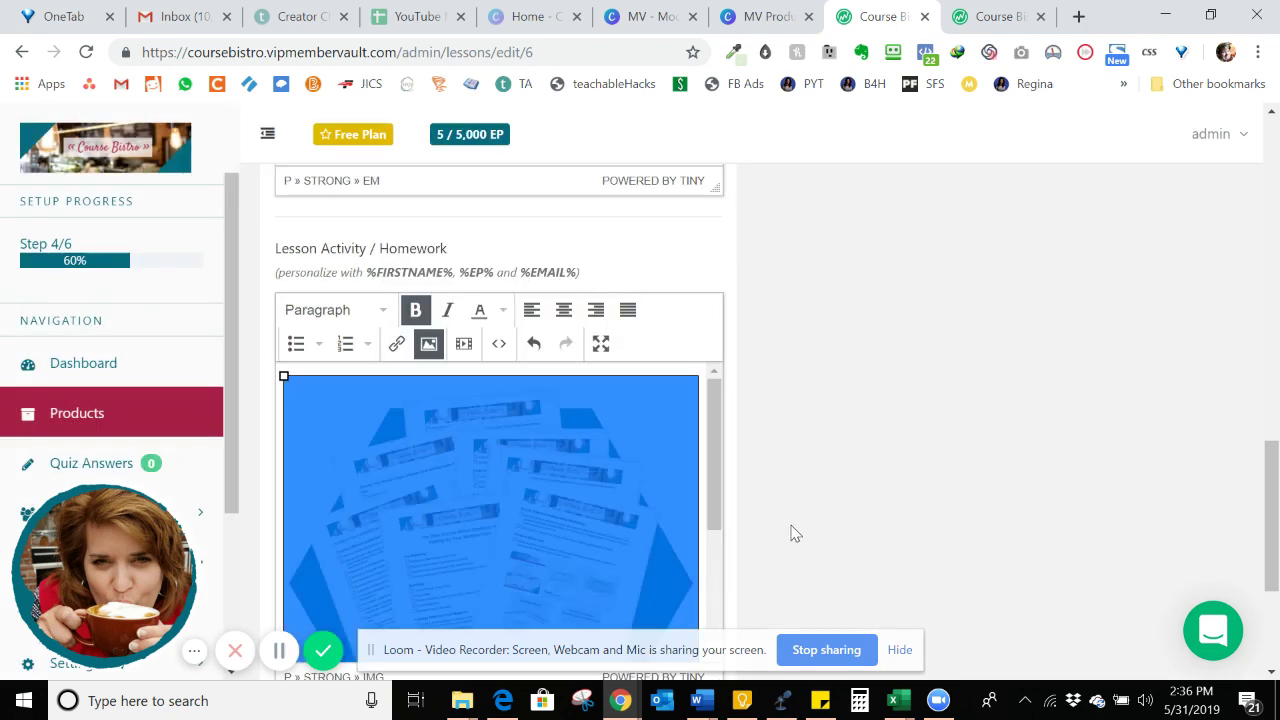
Step: Save the lesson with its new text, homework and checklist image
{"action": "left_click_drag", "start_coordinate": [716, 463], "coordinate": [717, 560]}
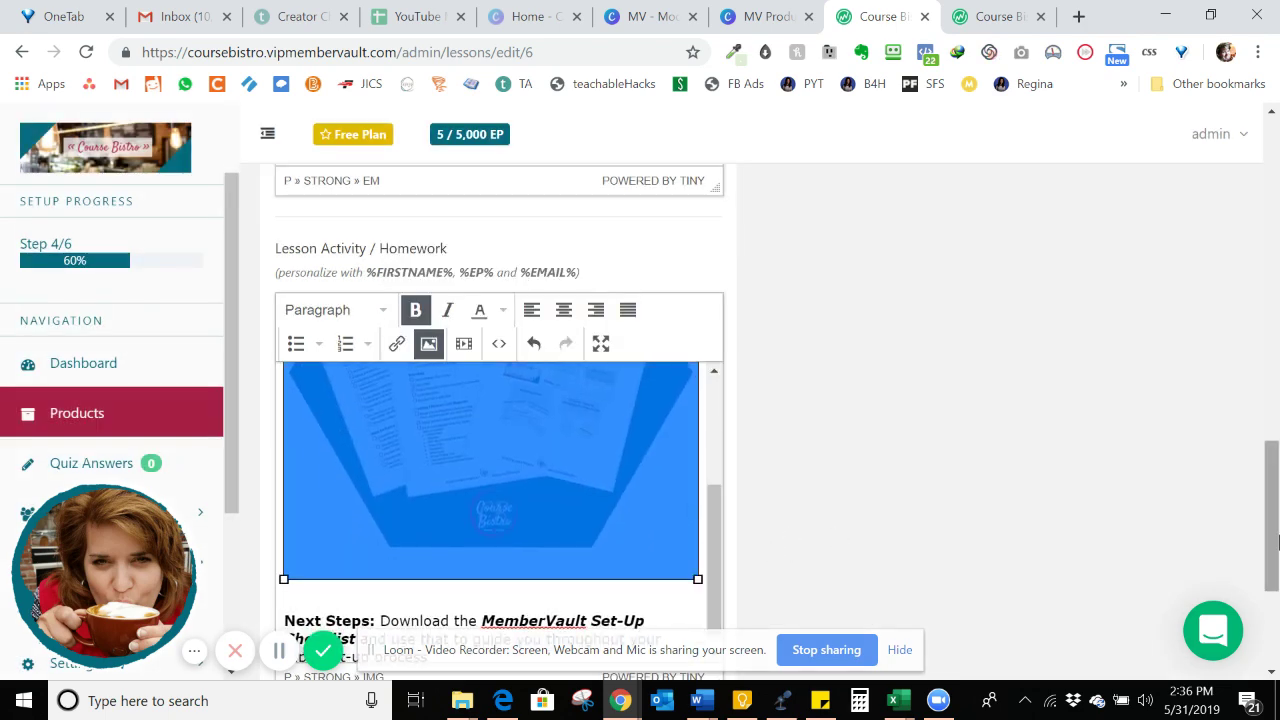
{"action": "left_click_drag", "start_coordinate": [1273, 548], "coordinate": [1272, 650]}
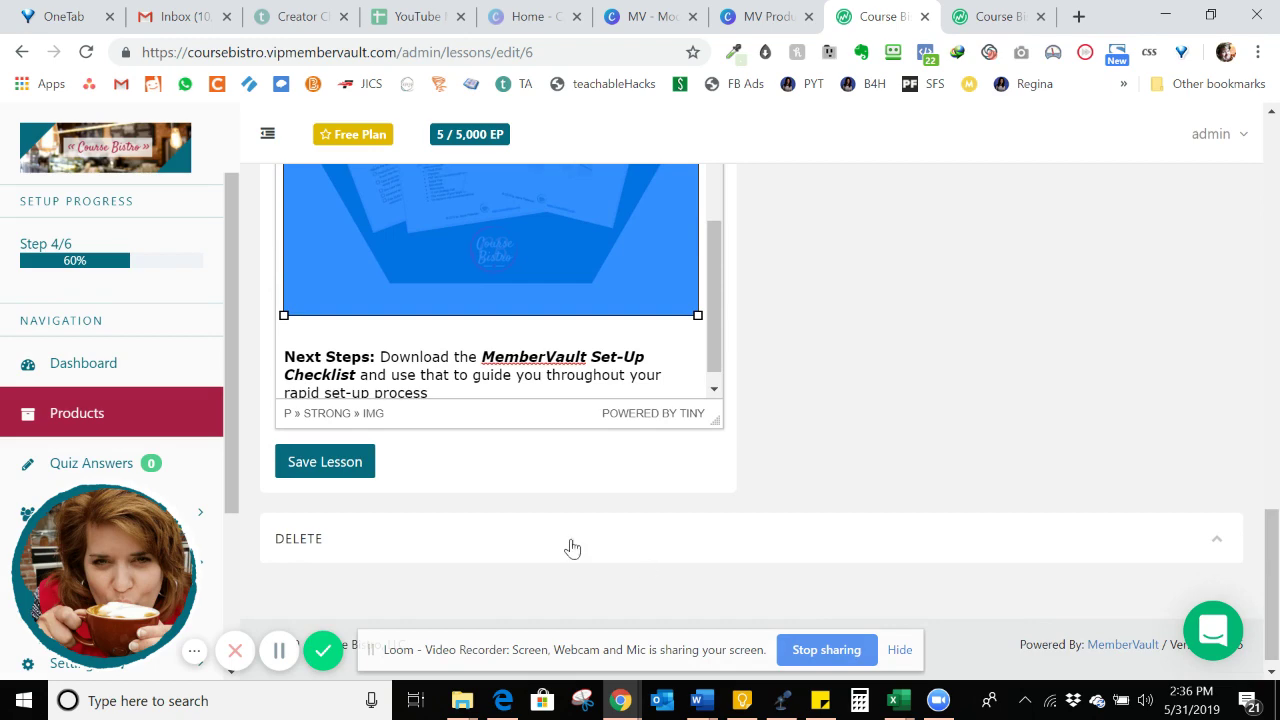
{"action": "left_click", "coordinate": [322, 472]}
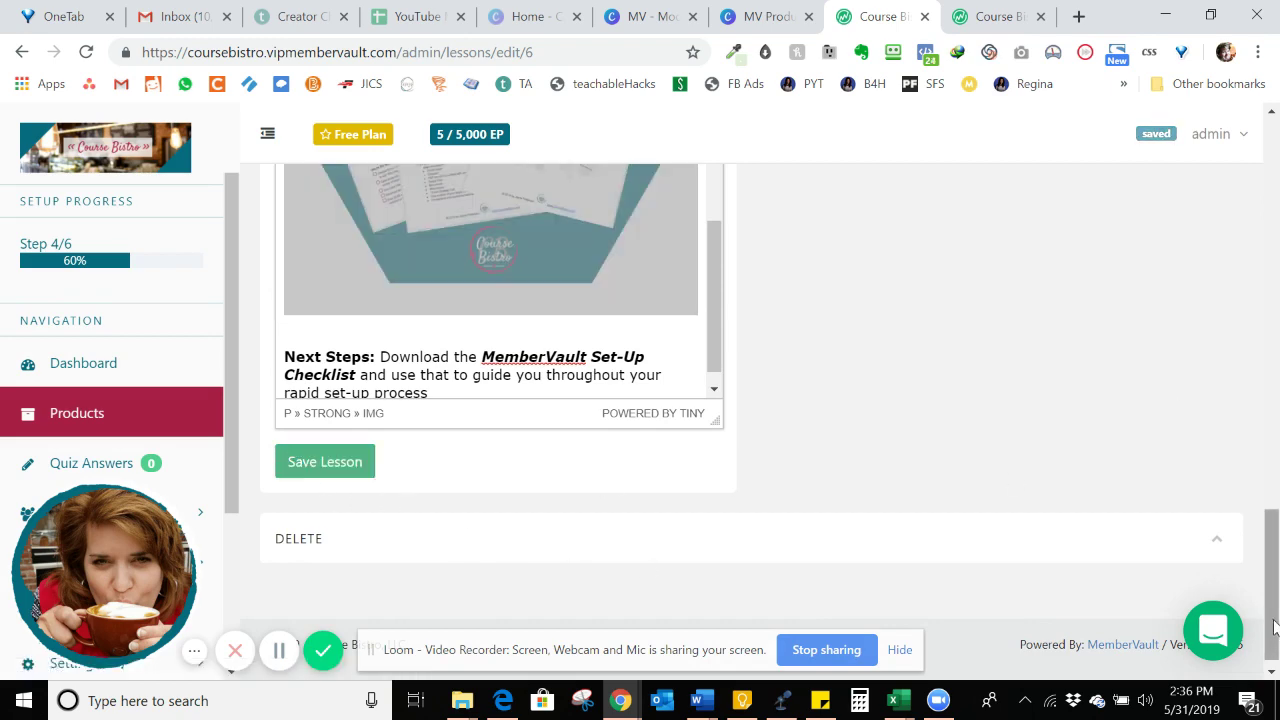
{"action": "left_click_drag", "start_coordinate": [1274, 625], "coordinate": [1266, 212]}
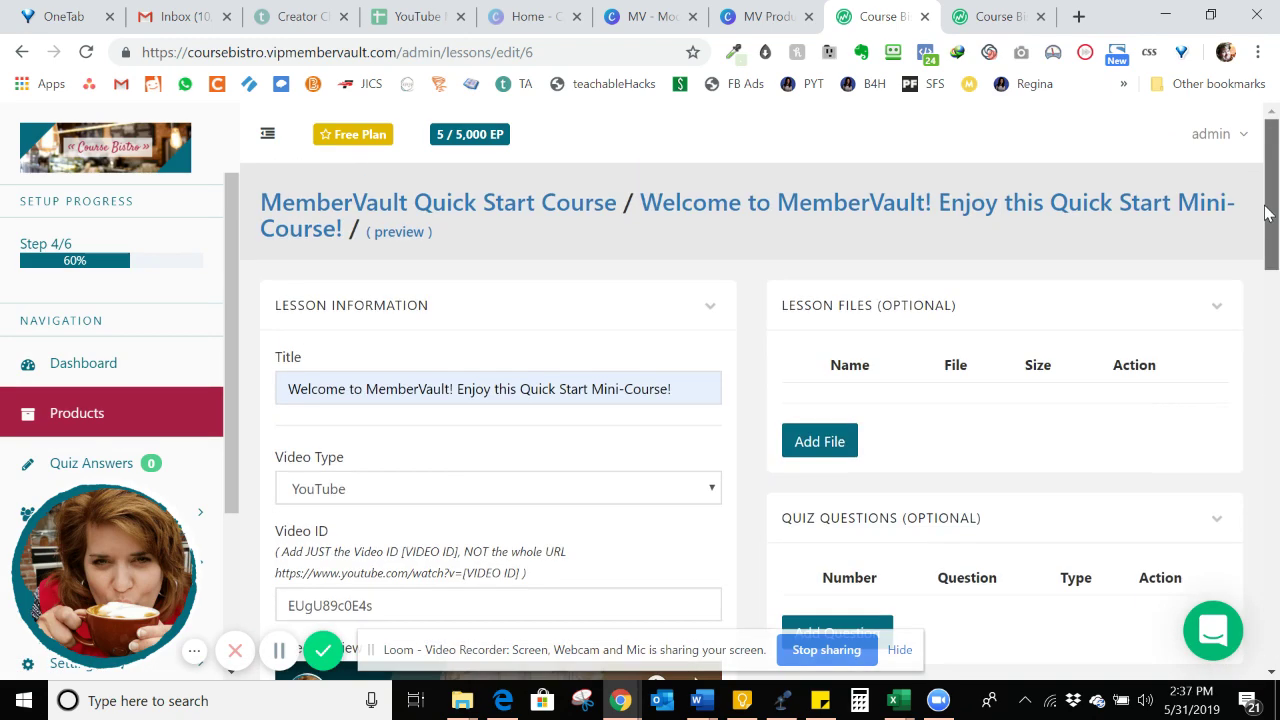
Step: Start adding a lesson file and name it "MemberVault Set-Up Checklist"
{"action": "left_click", "coordinate": [820, 443]}
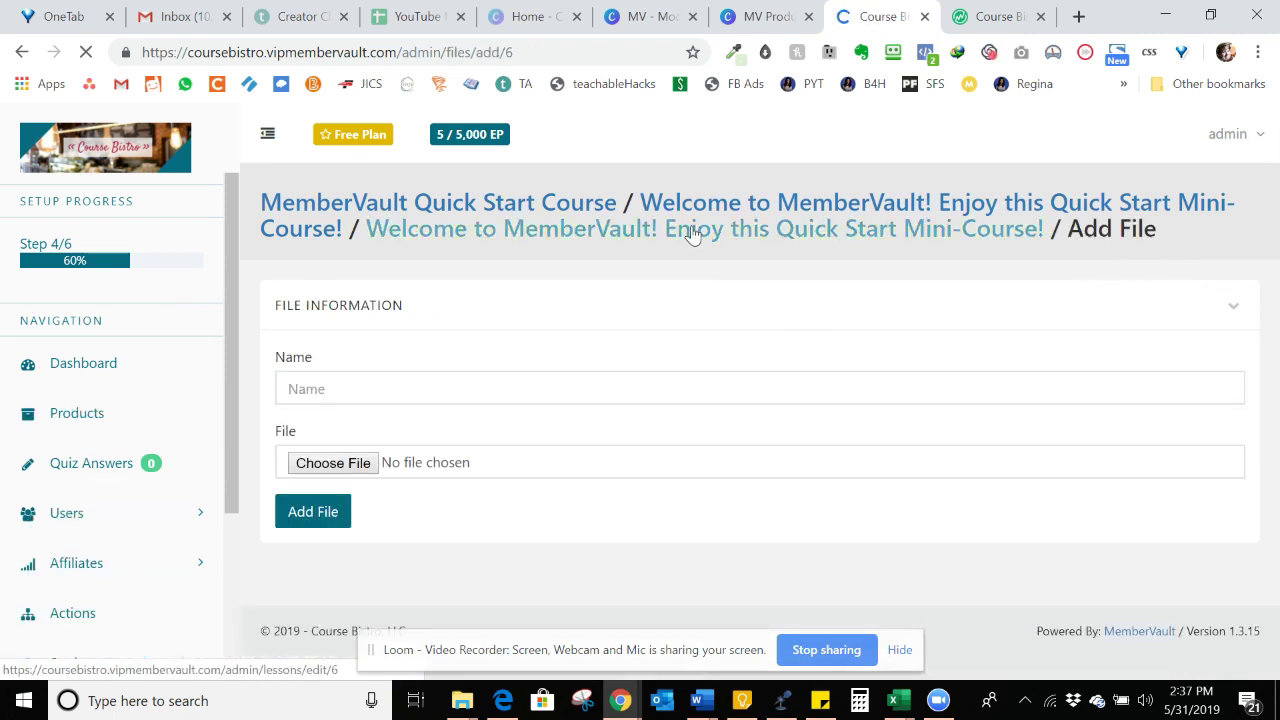
{"action": "left_click", "coordinate": [323, 386]}
{"action": "type", "text": "MemberVault Set-Up Checklist"}
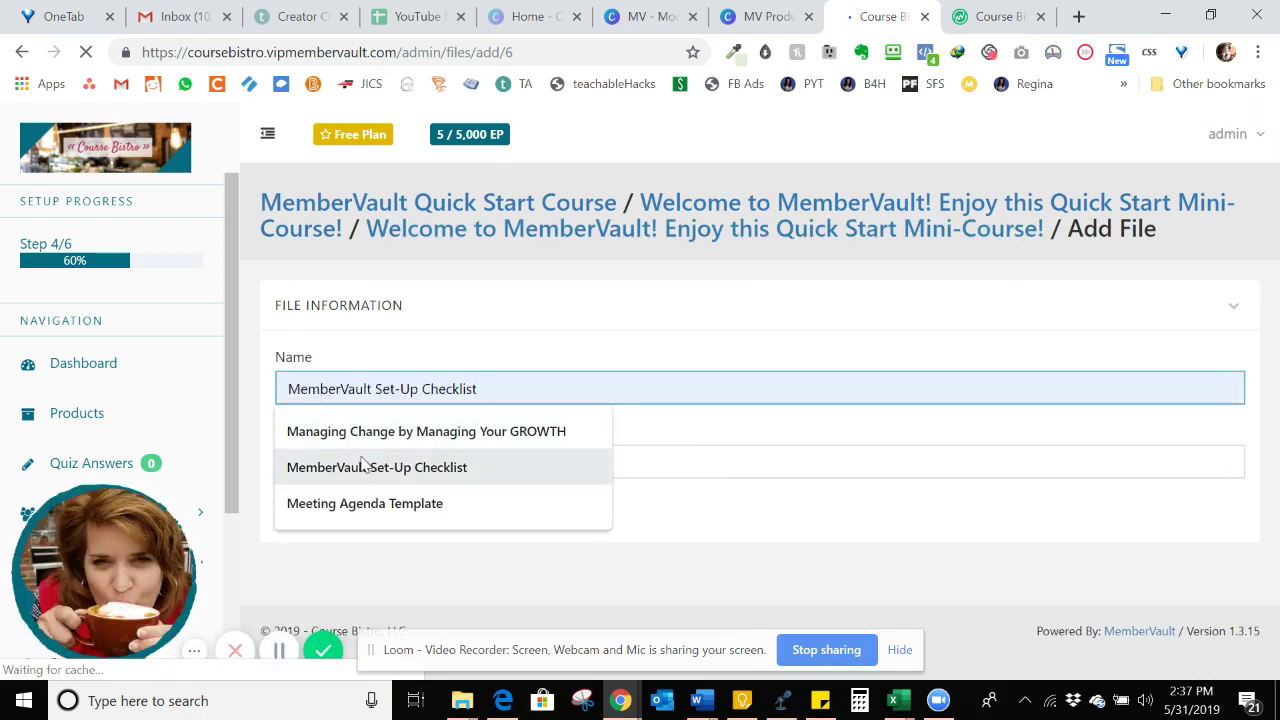
{"action": "left_click", "coordinate": [360, 467]}
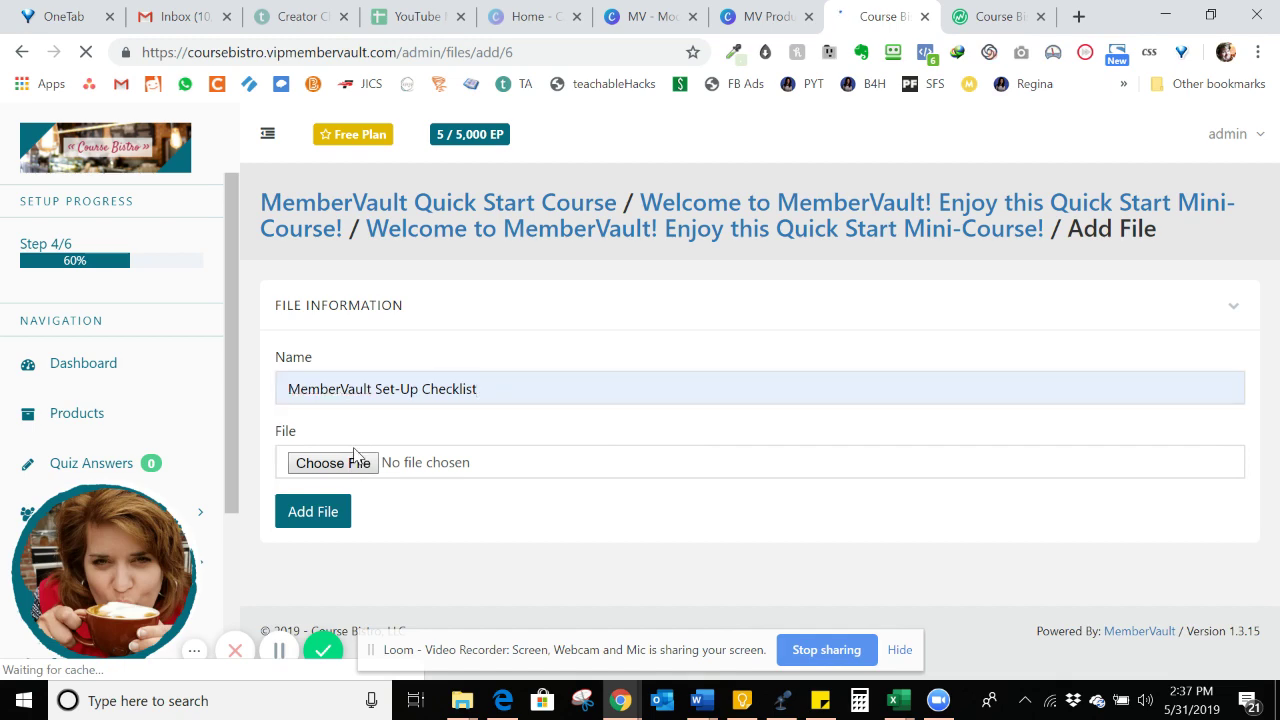
Step: Choose the Course Bistro MV Set-Up Checklist PDF from Documents > Course Bistro > Downloads and Content Upgrades and add it to the lesson
{"action": "left_click", "coordinate": [345, 462]}
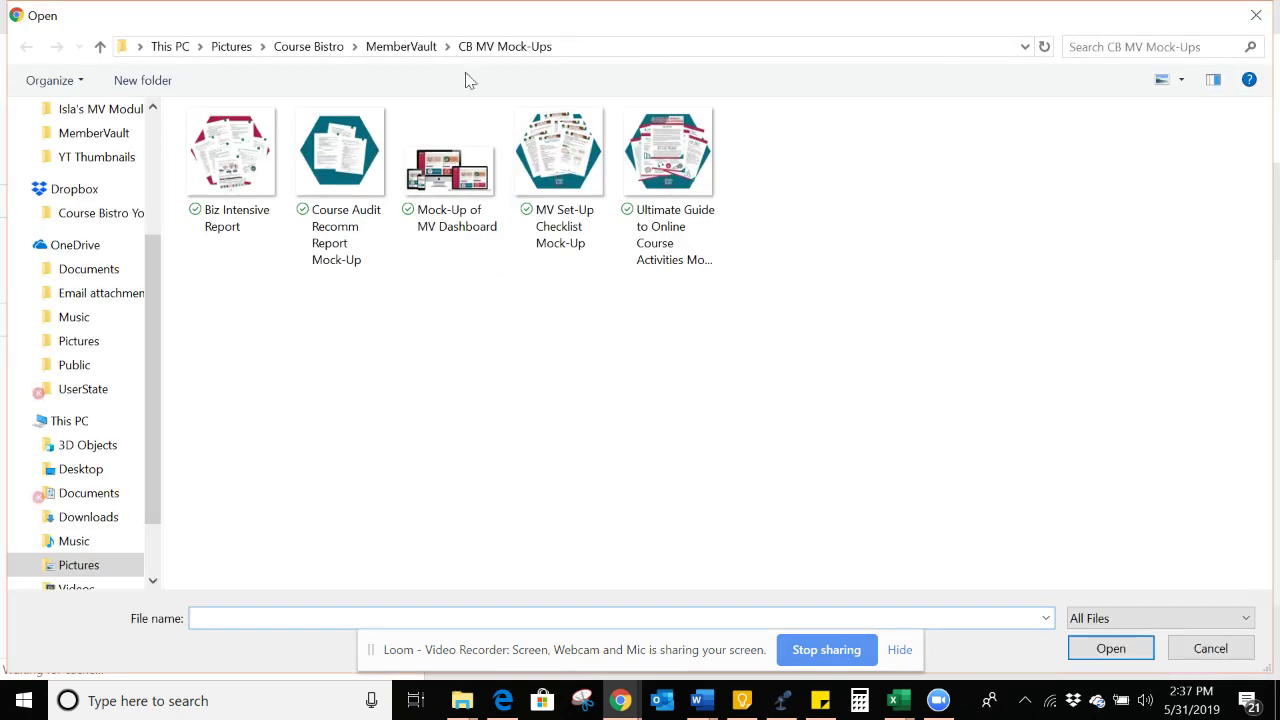
{"action": "left_click", "coordinate": [378, 47]}
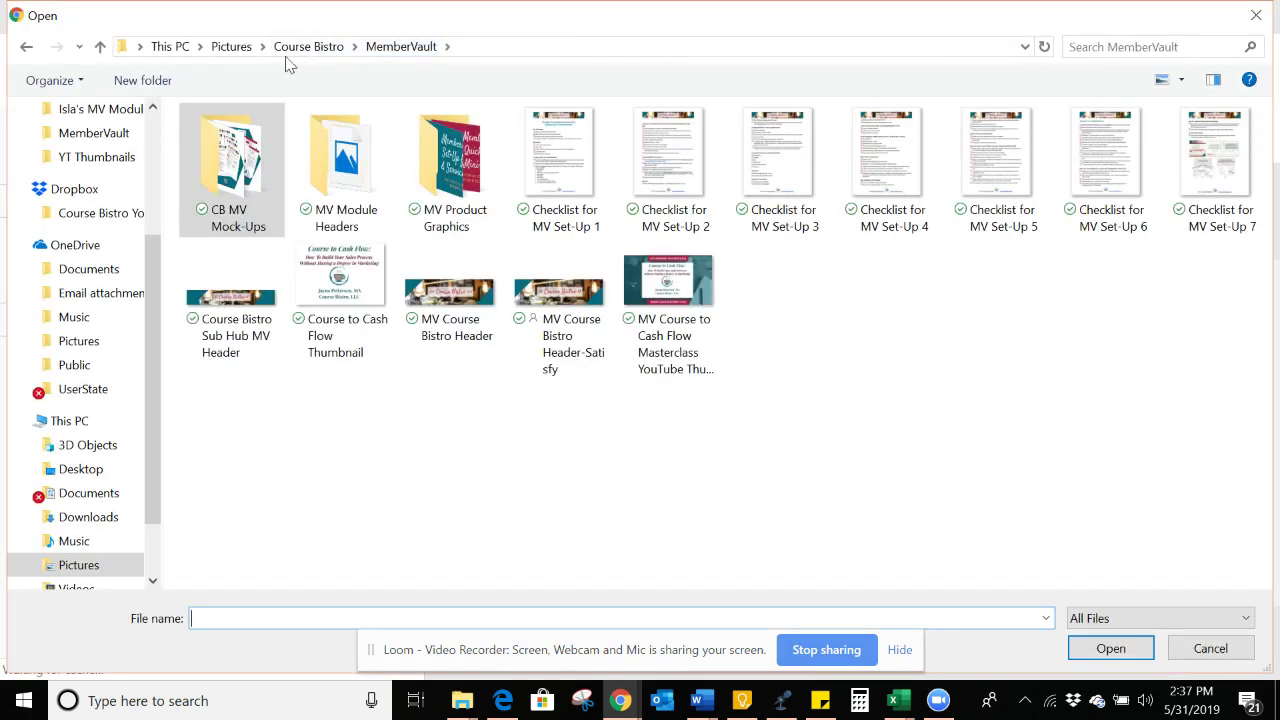
{"action": "scroll", "coordinate": [135, 195], "scroll_direction": "up", "scroll_amount": 3}
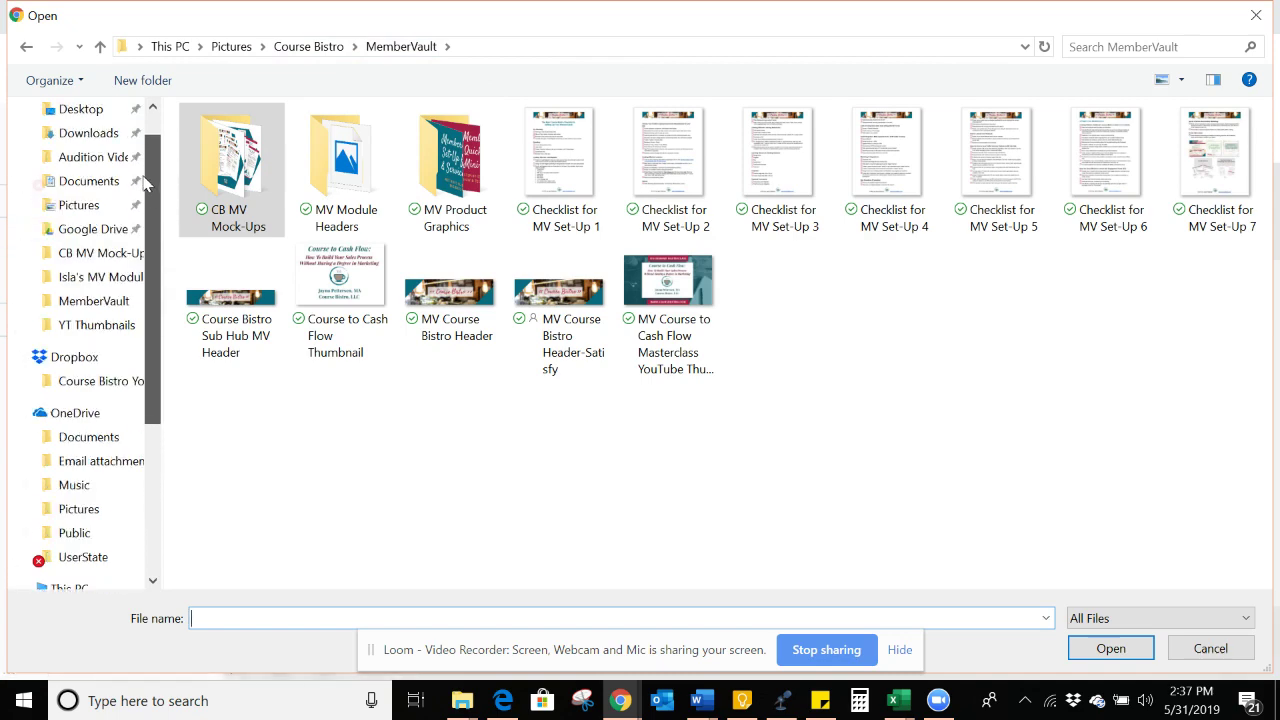
{"action": "left_click", "coordinate": [102, 186]}
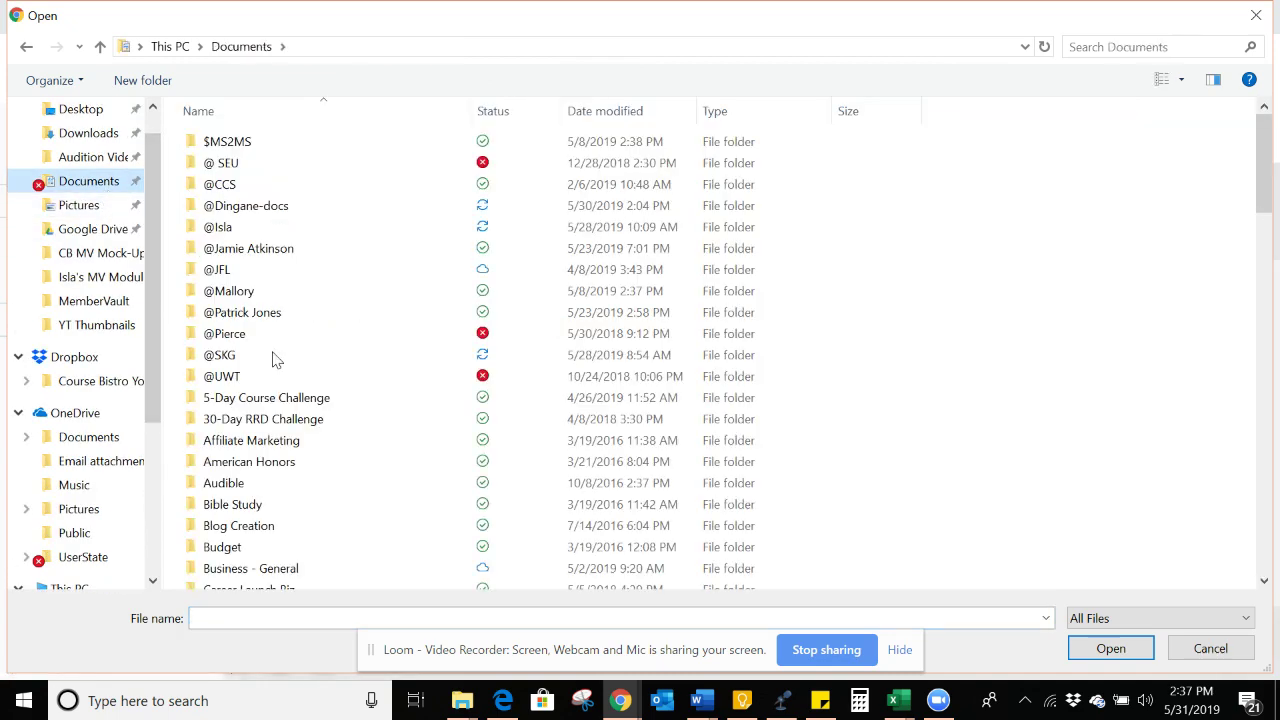
{"action": "left_click_drag", "start_coordinate": [1262, 165], "coordinate": [1263, 250]}
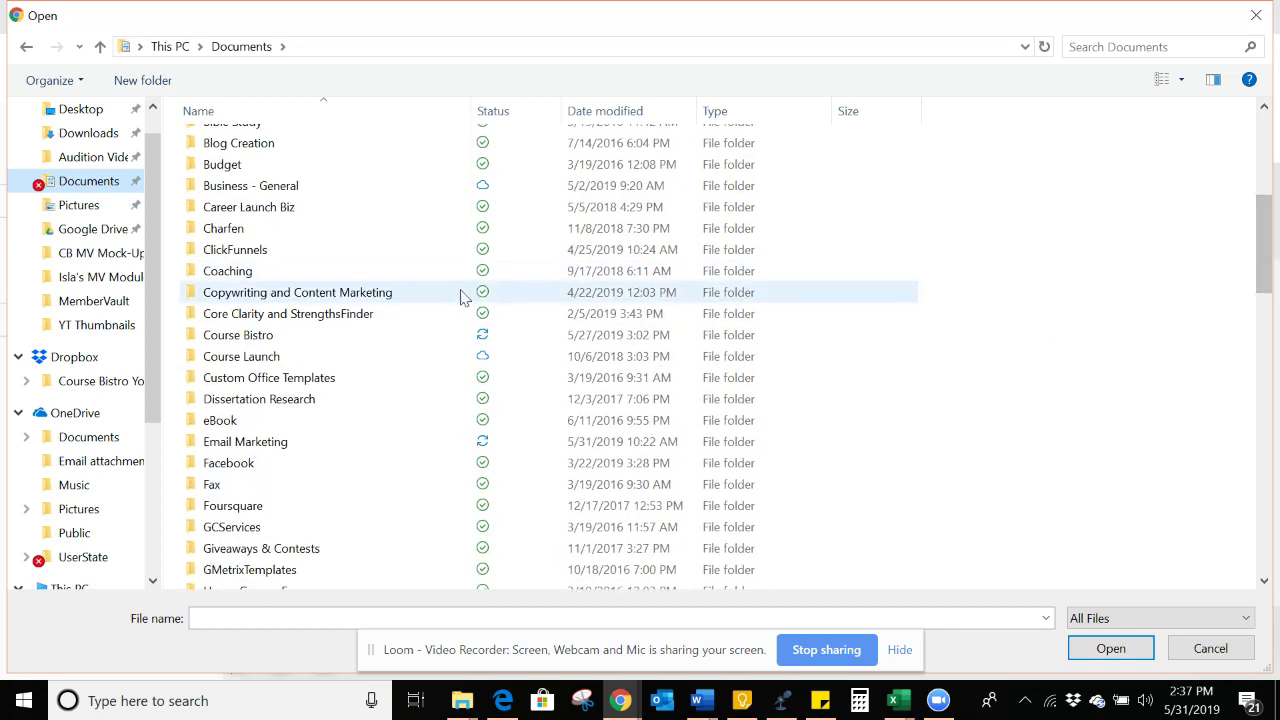
{"action": "left_click", "coordinate": [403, 343]}
{"action": "double_click", "coordinate": [403, 343]}
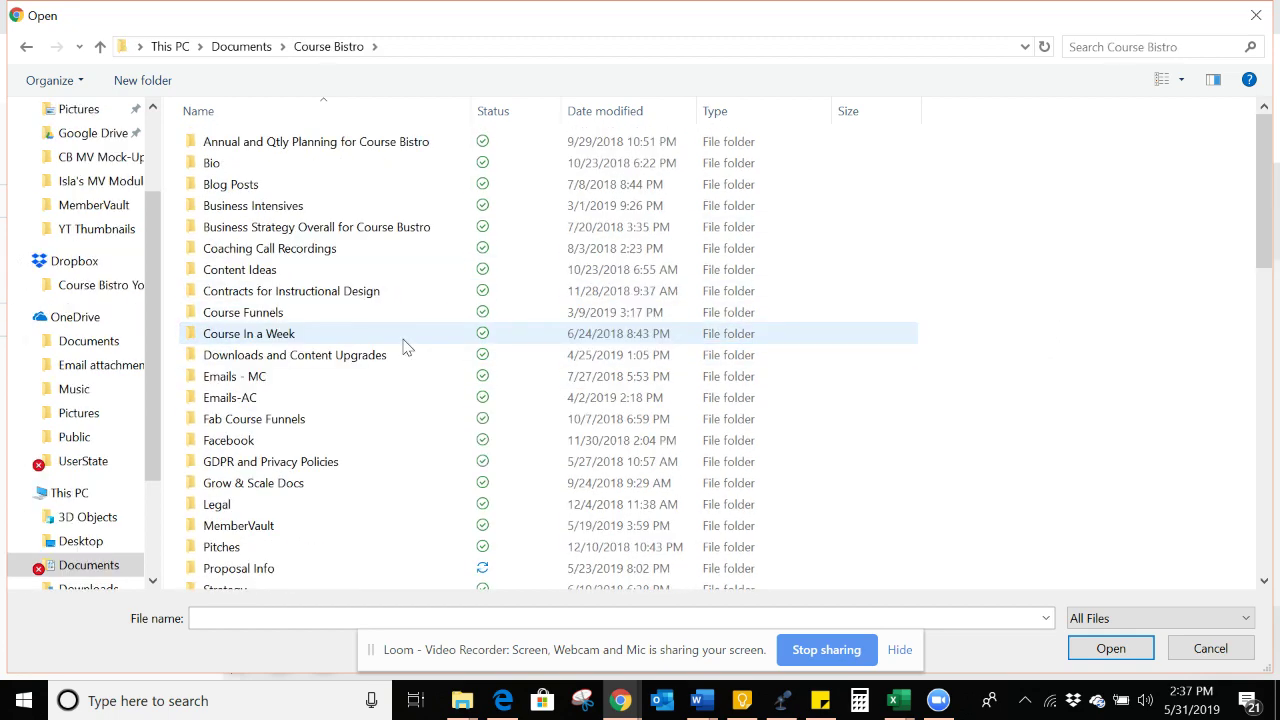
{"action": "left_click", "coordinate": [405, 360]}
{"action": "double_click", "coordinate": [405, 360]}
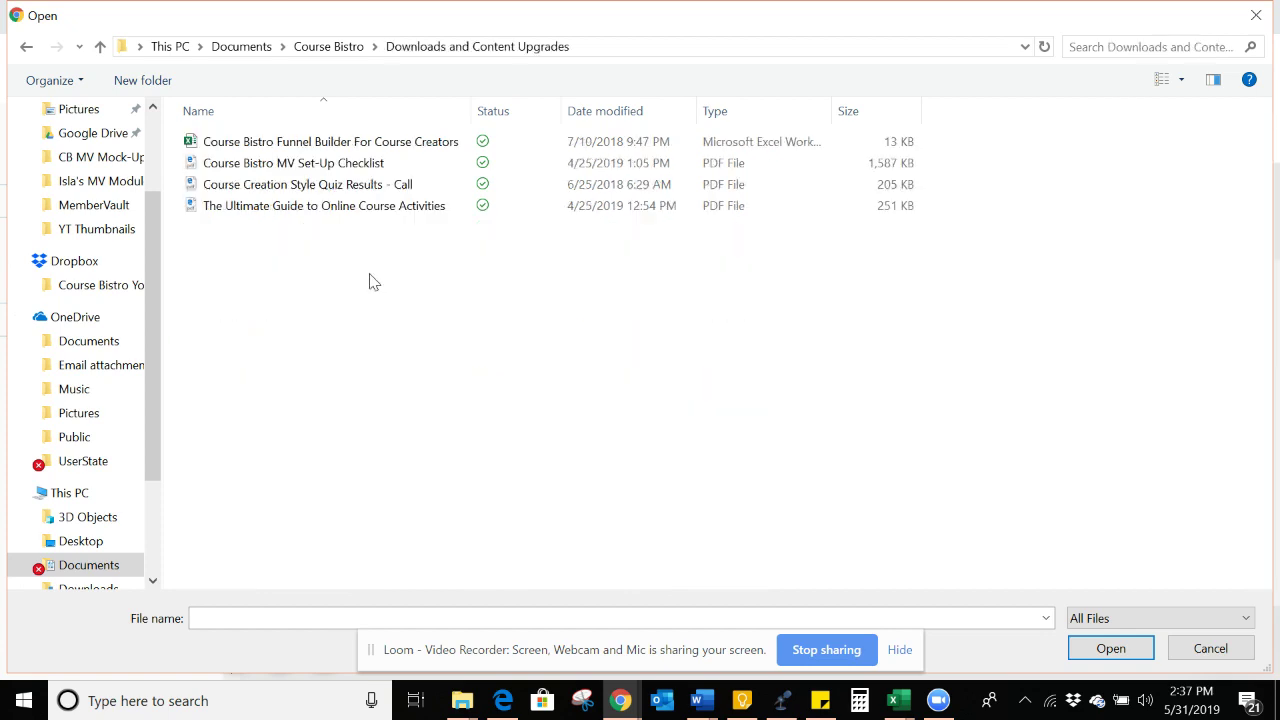
{"action": "left_click", "coordinate": [345, 170]}
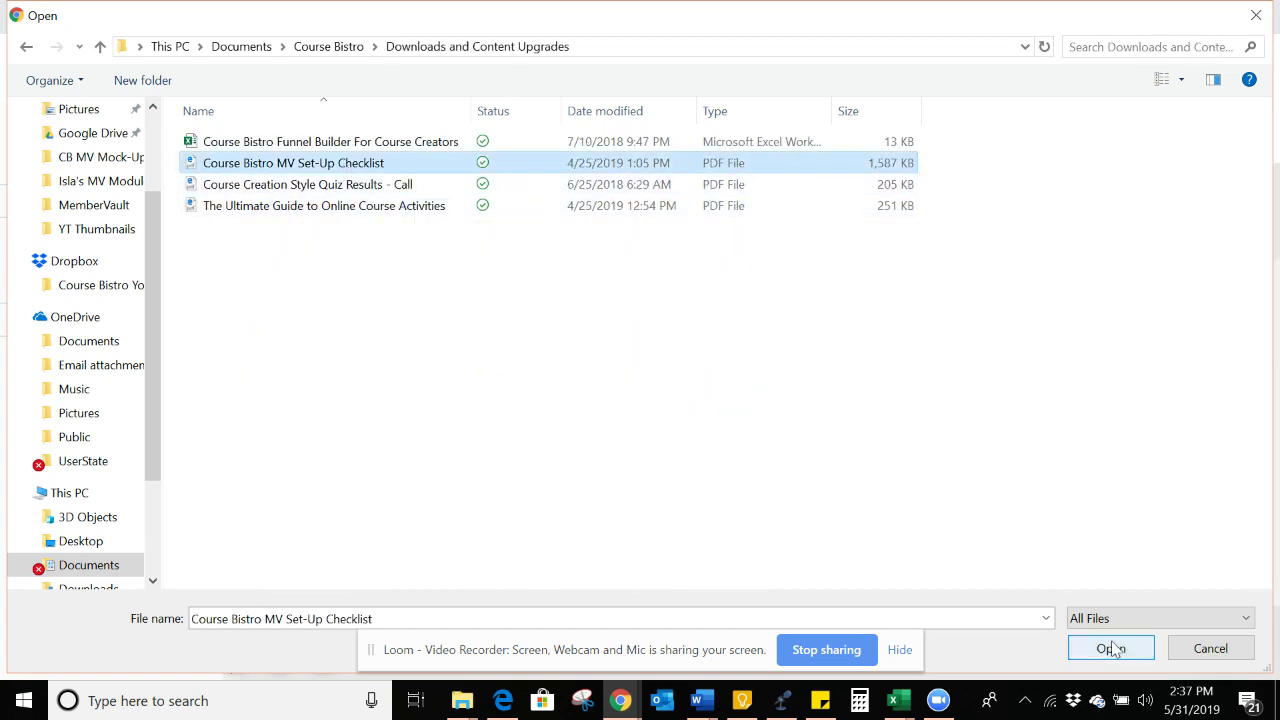
{"action": "left_click", "coordinate": [1110, 648]}
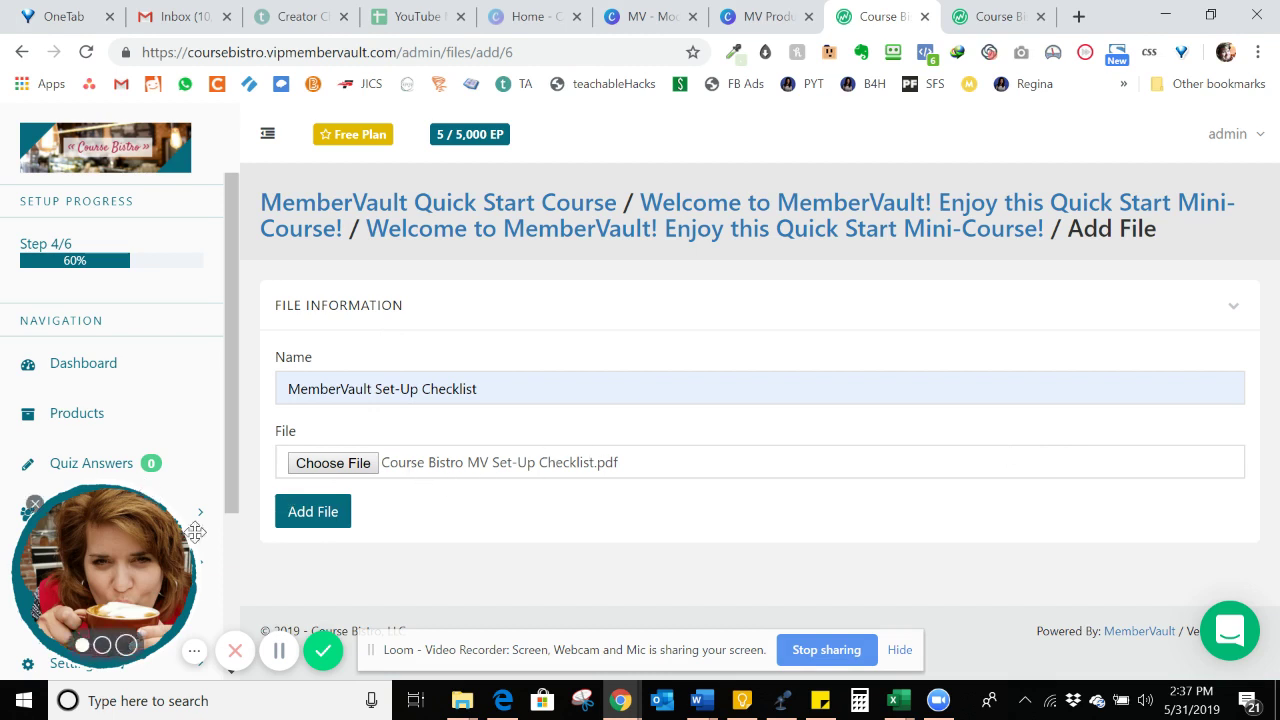
{"action": "left_click", "coordinate": [313, 512]}
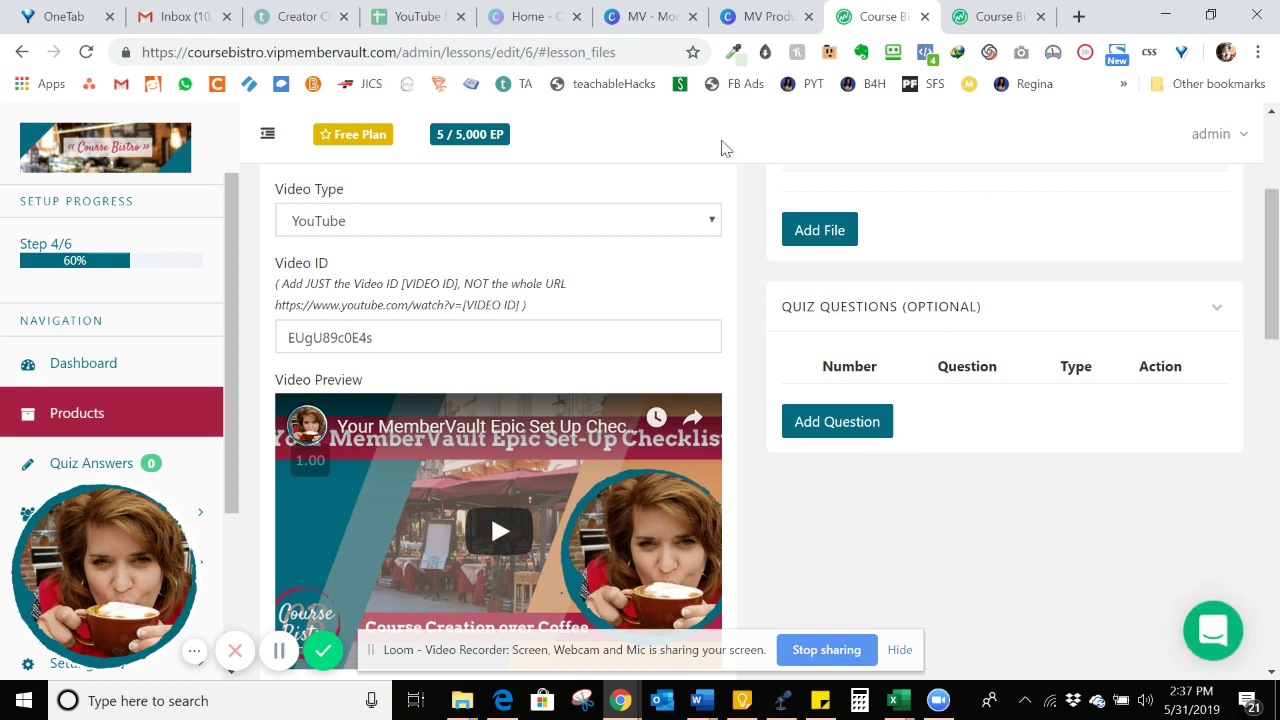
Step: Start an Essay quiz question and copy the first Welcome Lesson question from the MV Set-Up Course note in Keep
{"action": "left_click", "coordinate": [849, 427]}
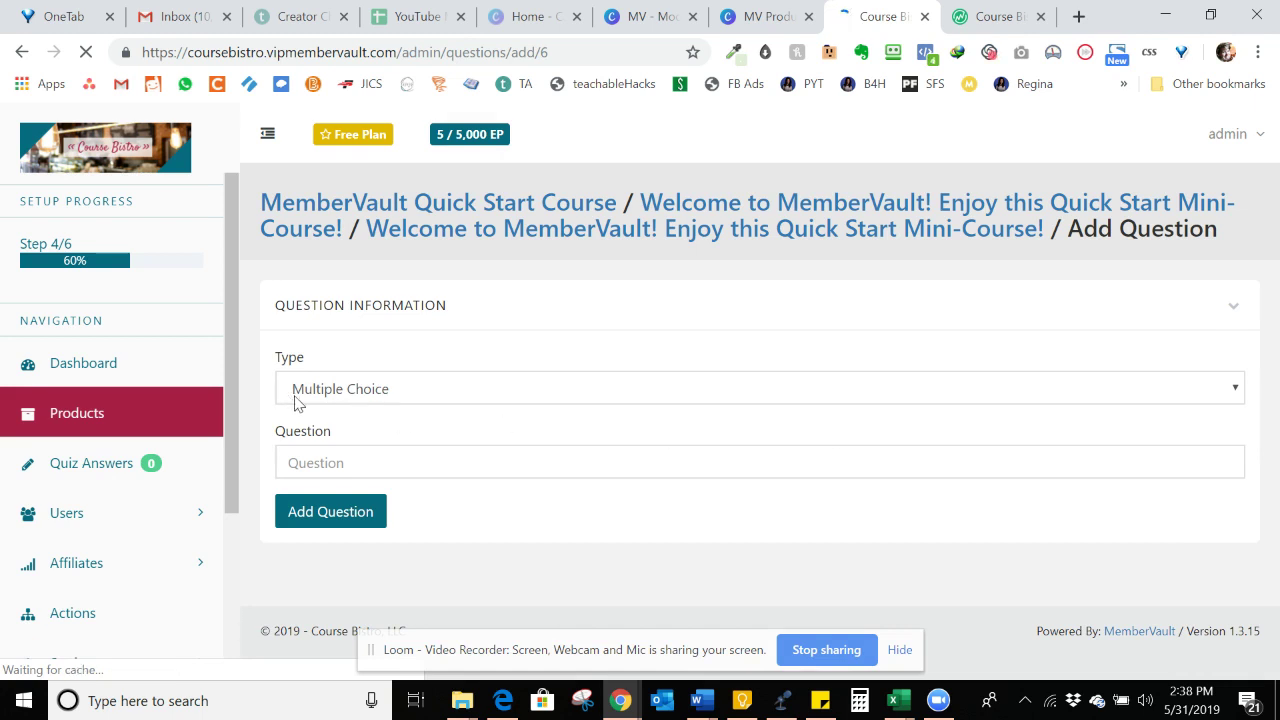
{"action": "left_click", "coordinate": [324, 392]}
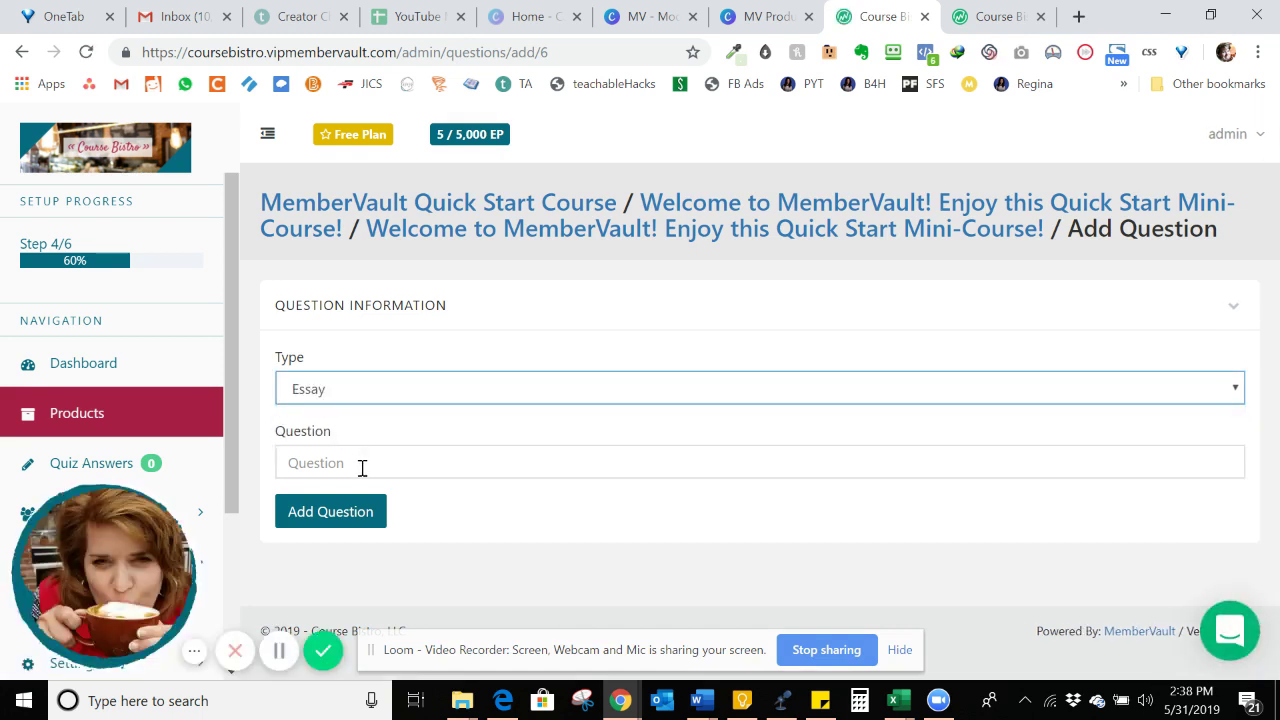
{"action": "left_click", "coordinate": [741, 700]}
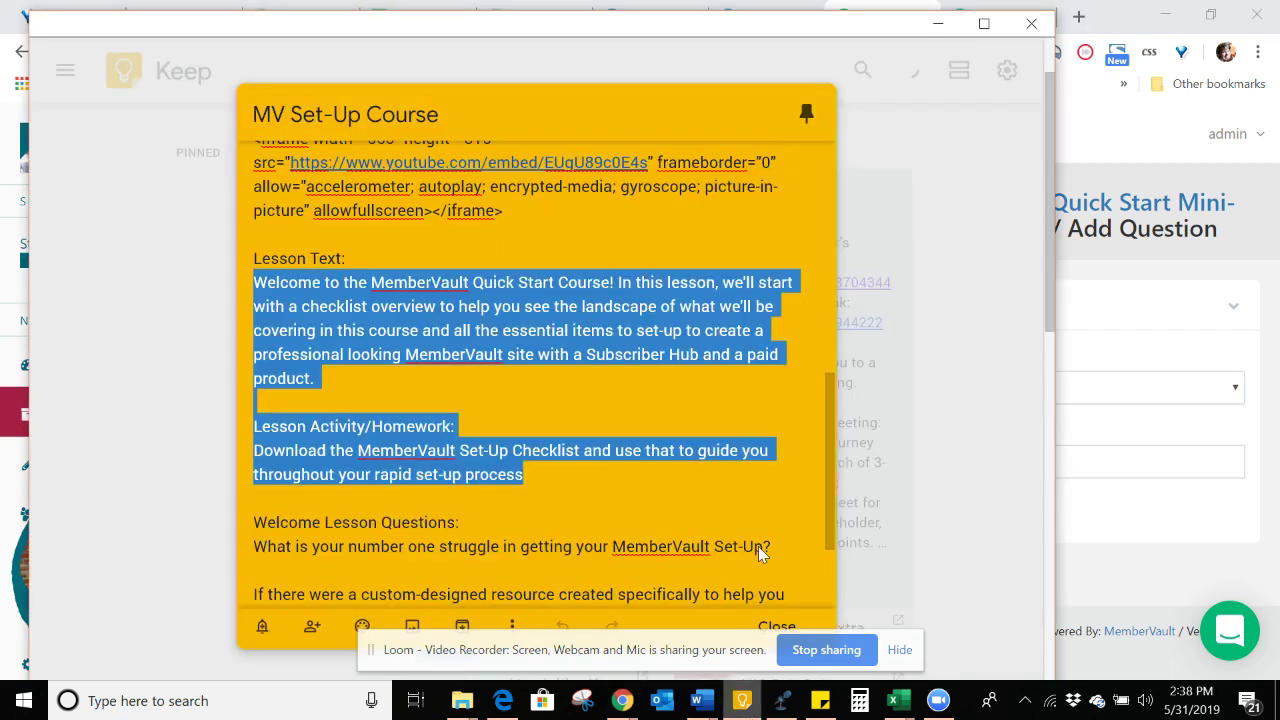
{"action": "left_click_drag", "start_coordinate": [829, 449], "coordinate": [766, 503]}
{"action": "left_click_drag", "start_coordinate": [783, 392], "coordinate": [238, 389]}
{"action": "key", "text": "ctrl+c"}
{"action": "left_click", "coordinate": [900, 338]}
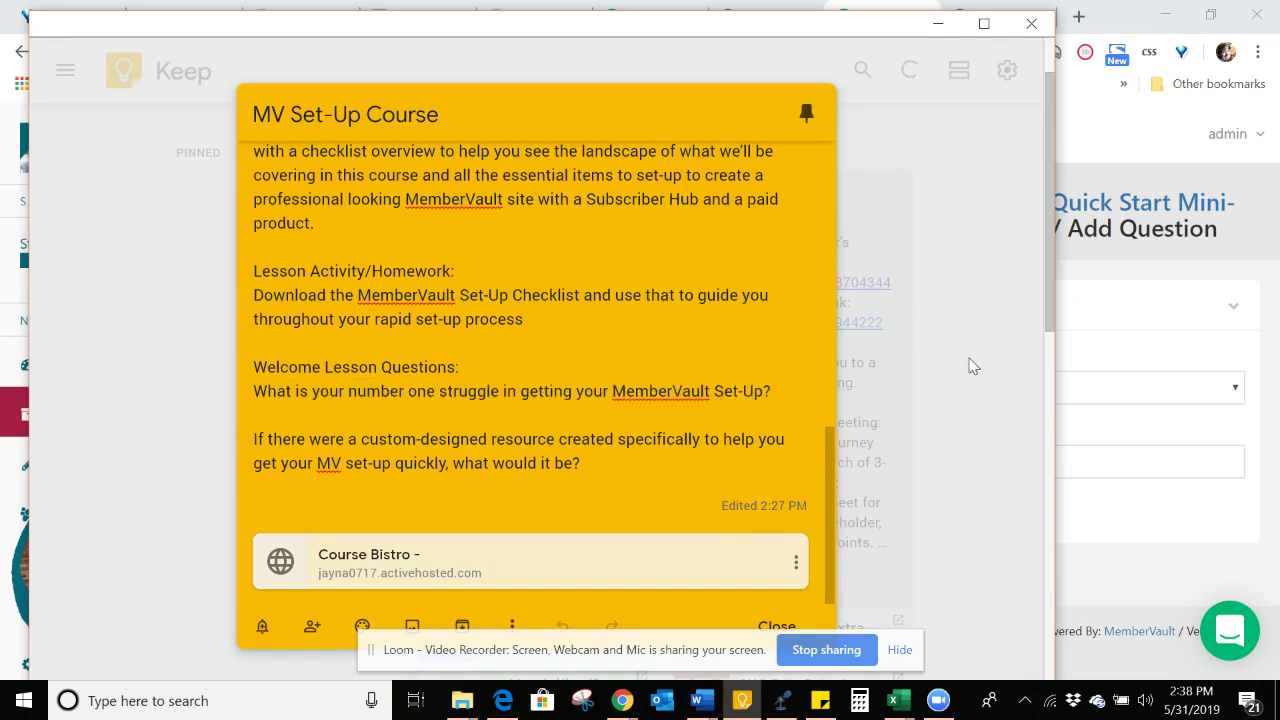
Step: Return to MemberVault and add the essay question "What is your number one struggle in getting your MemberVault Set-Up?"
{"action": "left_click", "coordinate": [1166, 334]}
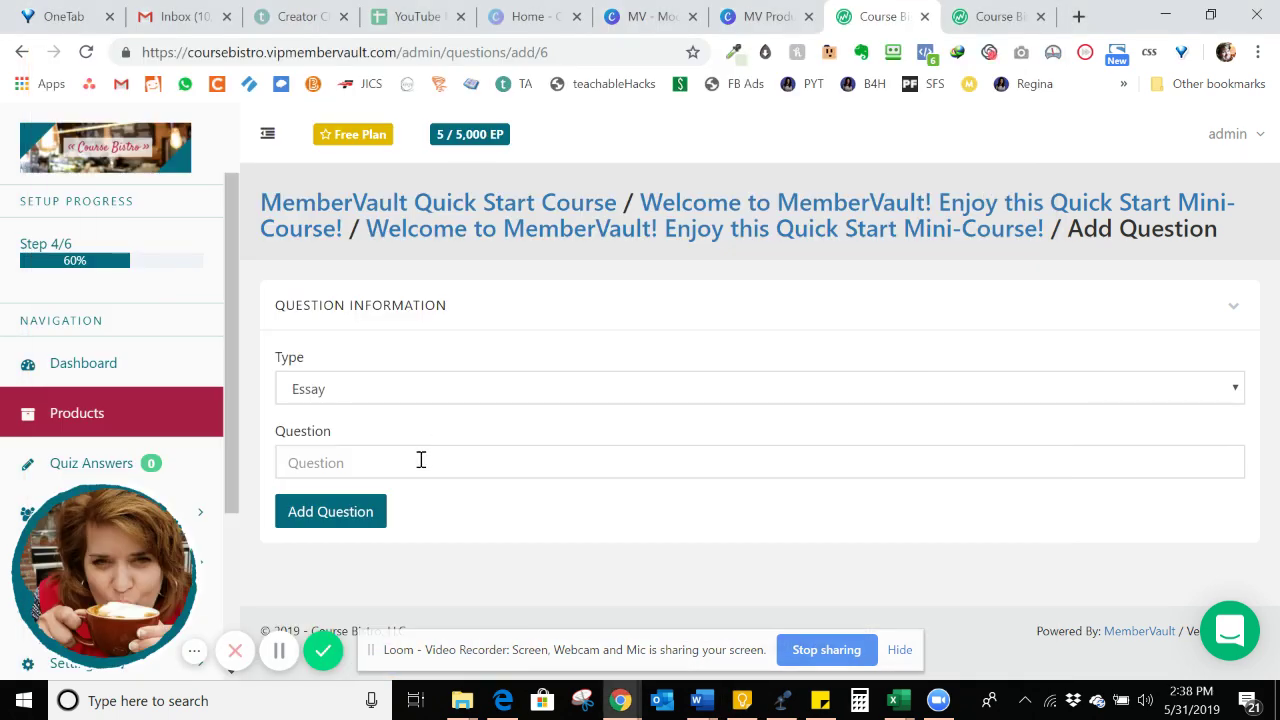
{"action": "left_click", "coordinate": [421, 460]}
{"action": "key", "text": "ctrl+v"}
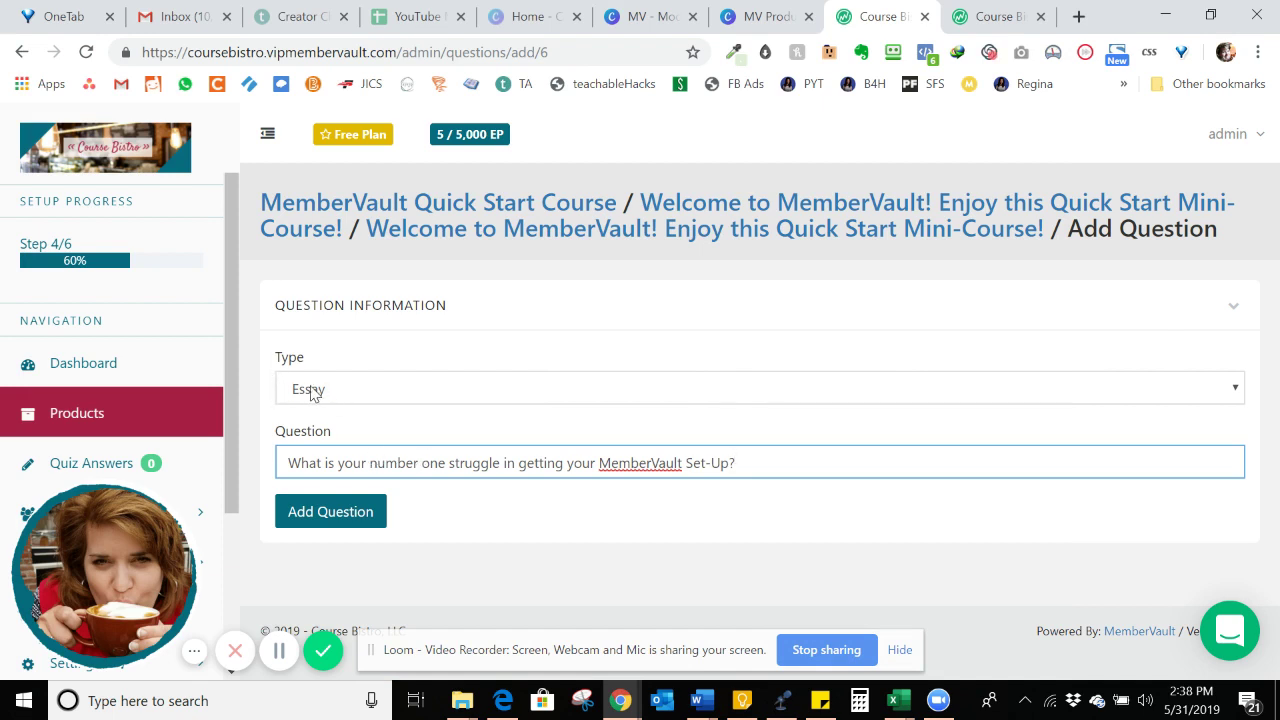
{"action": "left_click", "coordinate": [352, 520]}
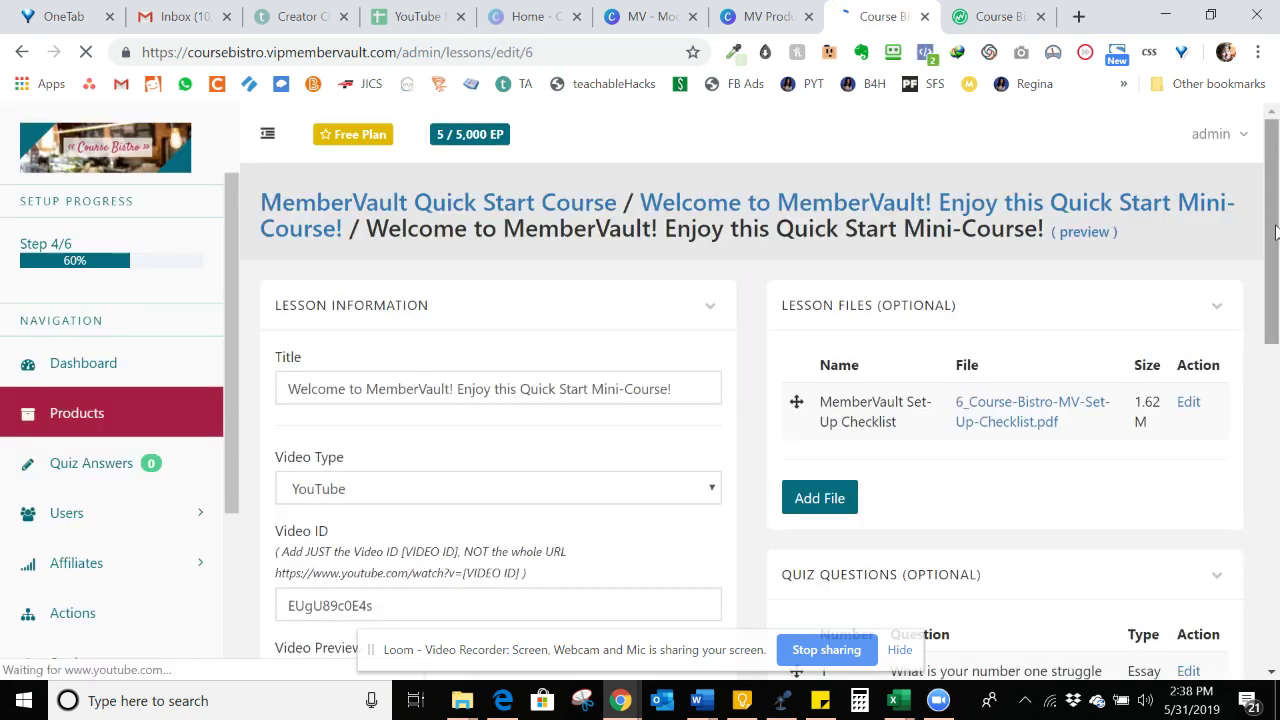
Step: Start a second quiz question for the lesson with the type Essay
{"action": "left_click_drag", "start_coordinate": [1276, 204], "coordinate": [1258, 334]}
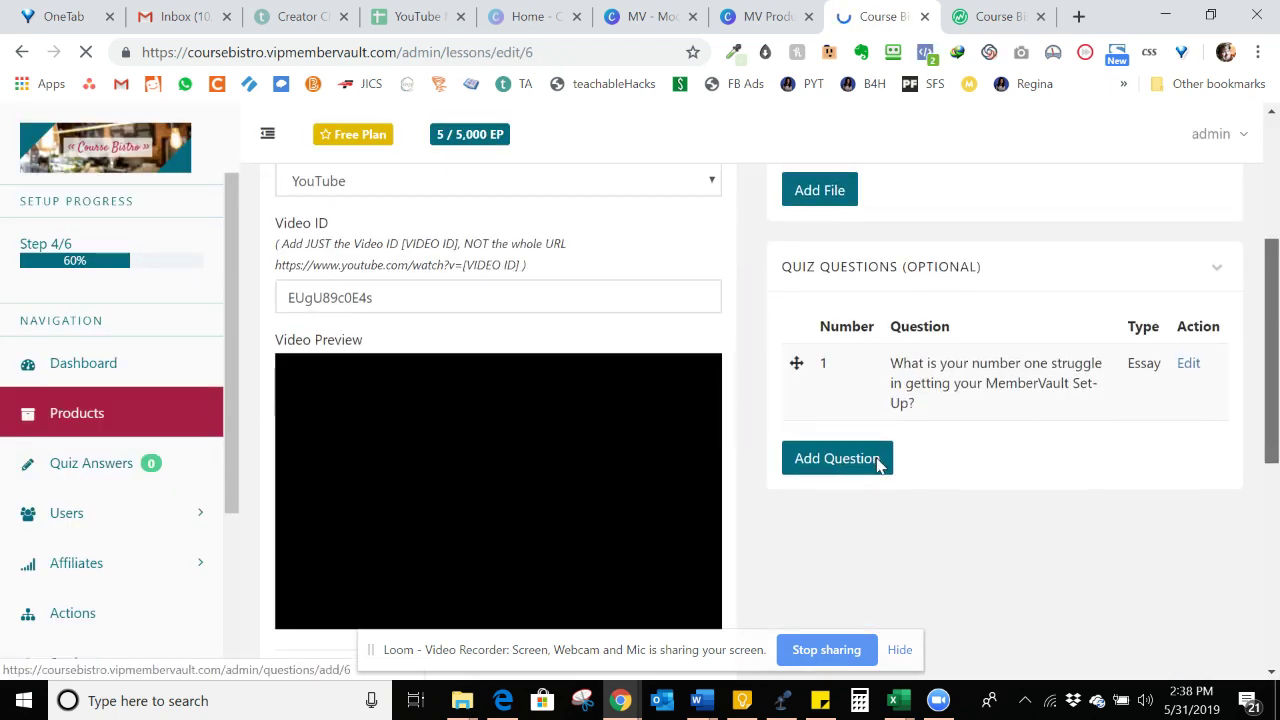
{"action": "left_click", "coordinate": [878, 459]}
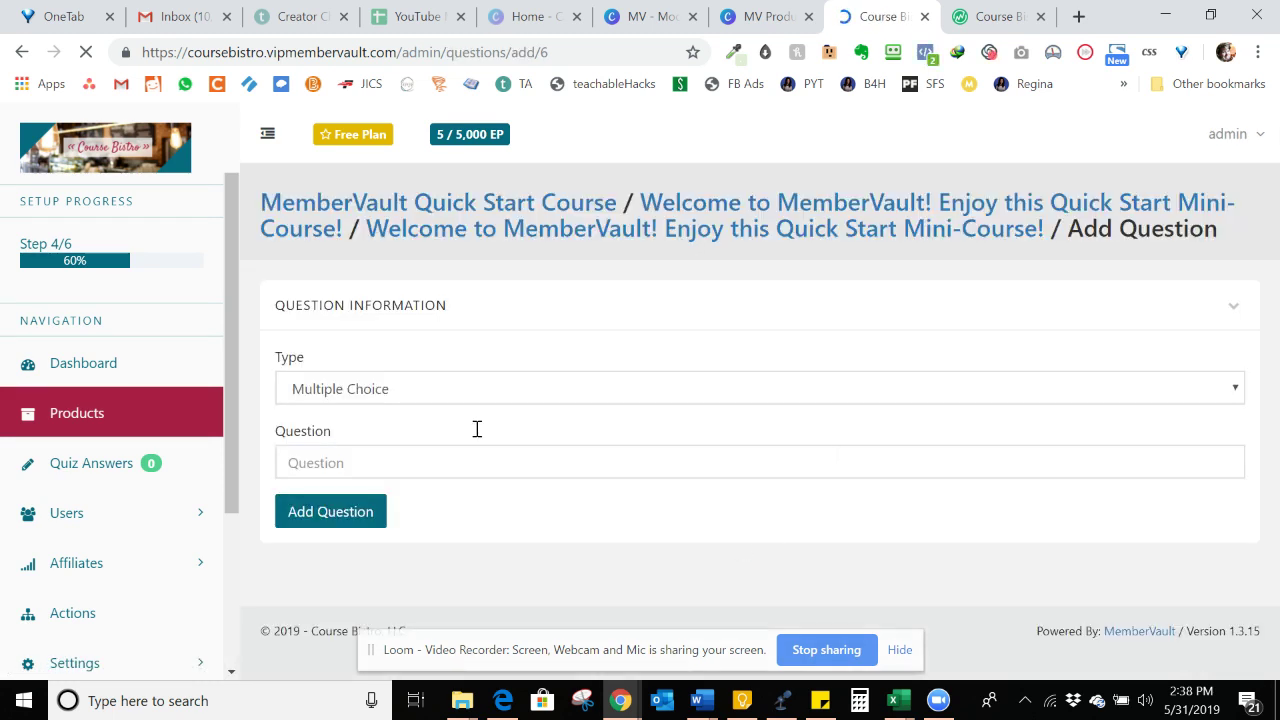
{"action": "left_click", "coordinate": [452, 392]}
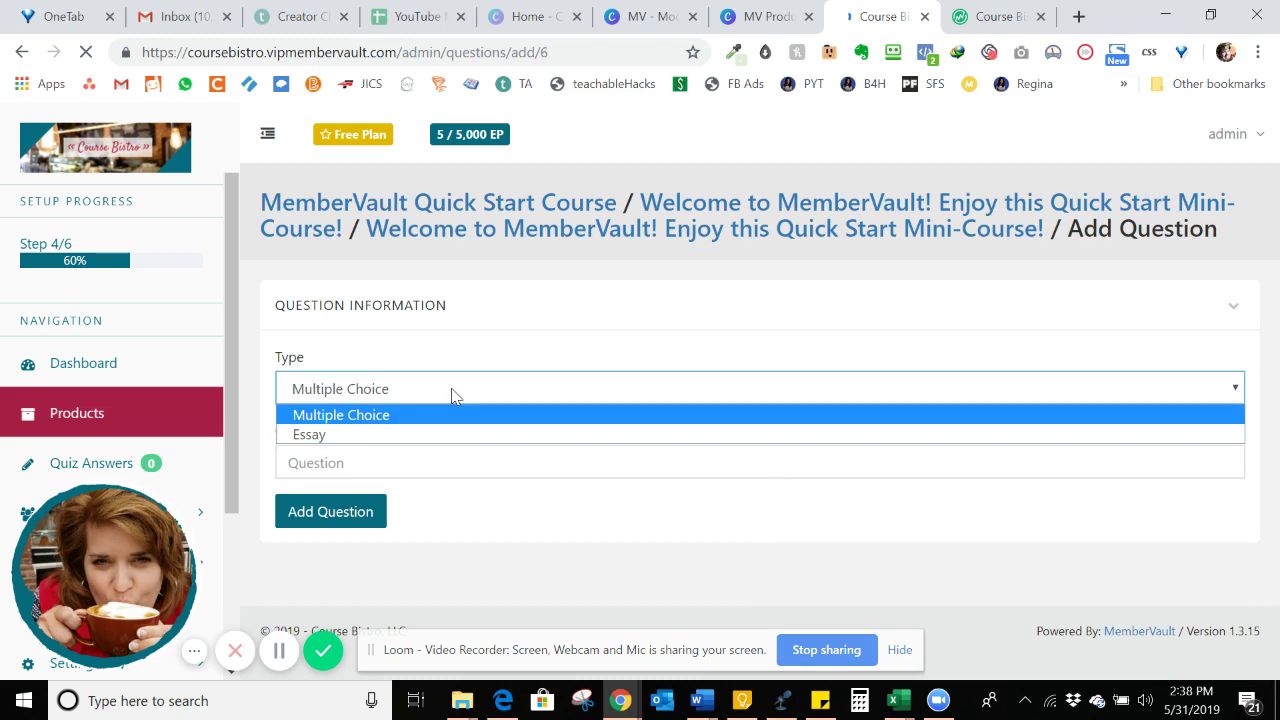
{"action": "left_click", "coordinate": [458, 440]}
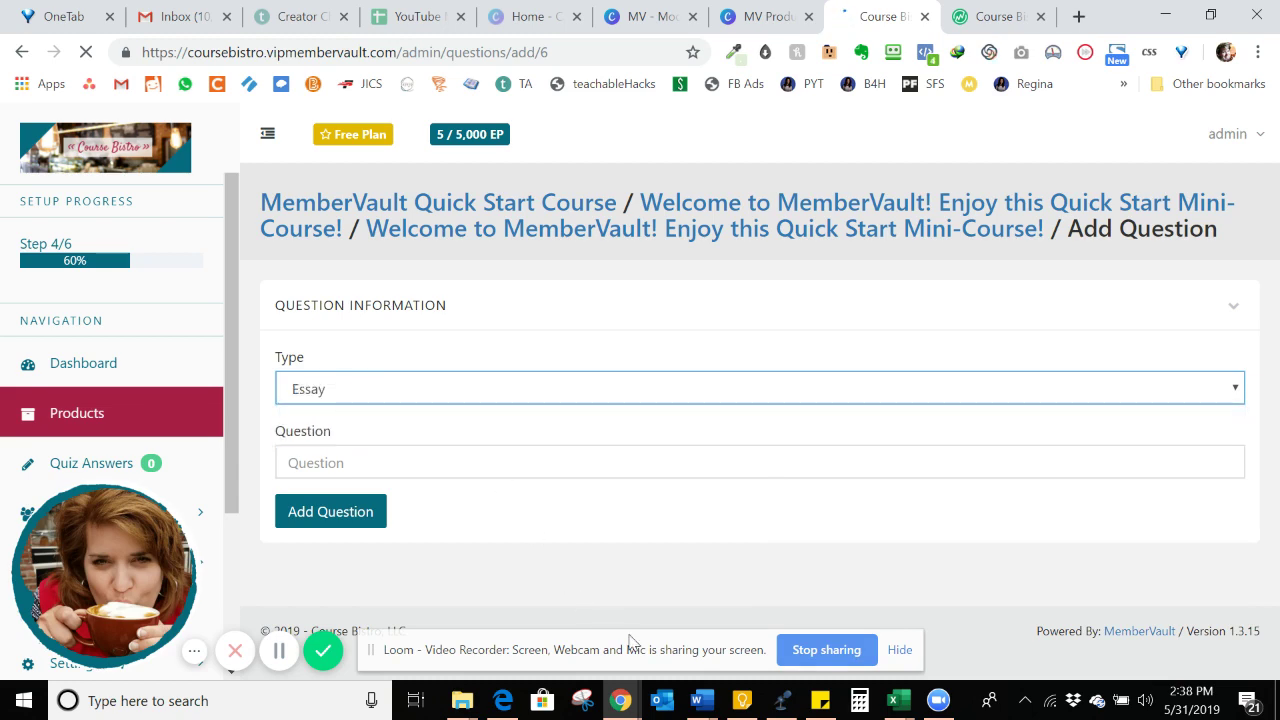
Step: Switch to Keep and copy the question about a custom-designed resource from the MV Set-Up Course note
{"action": "left_click", "coordinate": [745, 702]}
{"action": "left_click", "coordinate": [363, 468]}
{"action": "left_click_drag", "start_coordinate": [833, 266], "coordinate": [829, 584]}
{"action": "left_click_drag", "start_coordinate": [589, 482], "coordinate": [249, 457]}
{"action": "key", "text": "ctrl+c"}
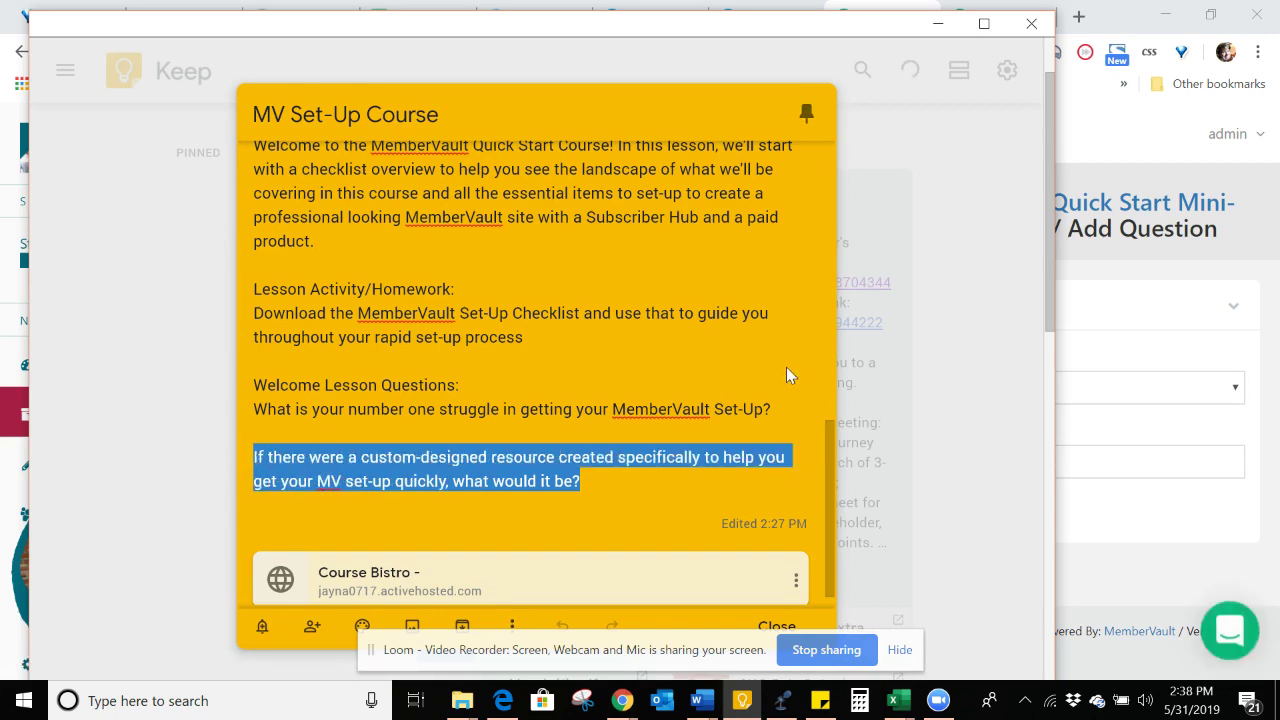
Step: Add "If there were a custom-designed resource created specifically to help you get your MV set-up quickly, what would it be?" as the essay question in MemberVault
{"action": "left_click", "coordinate": [935, 330]}
{"action": "left_click", "coordinate": [1181, 314]}
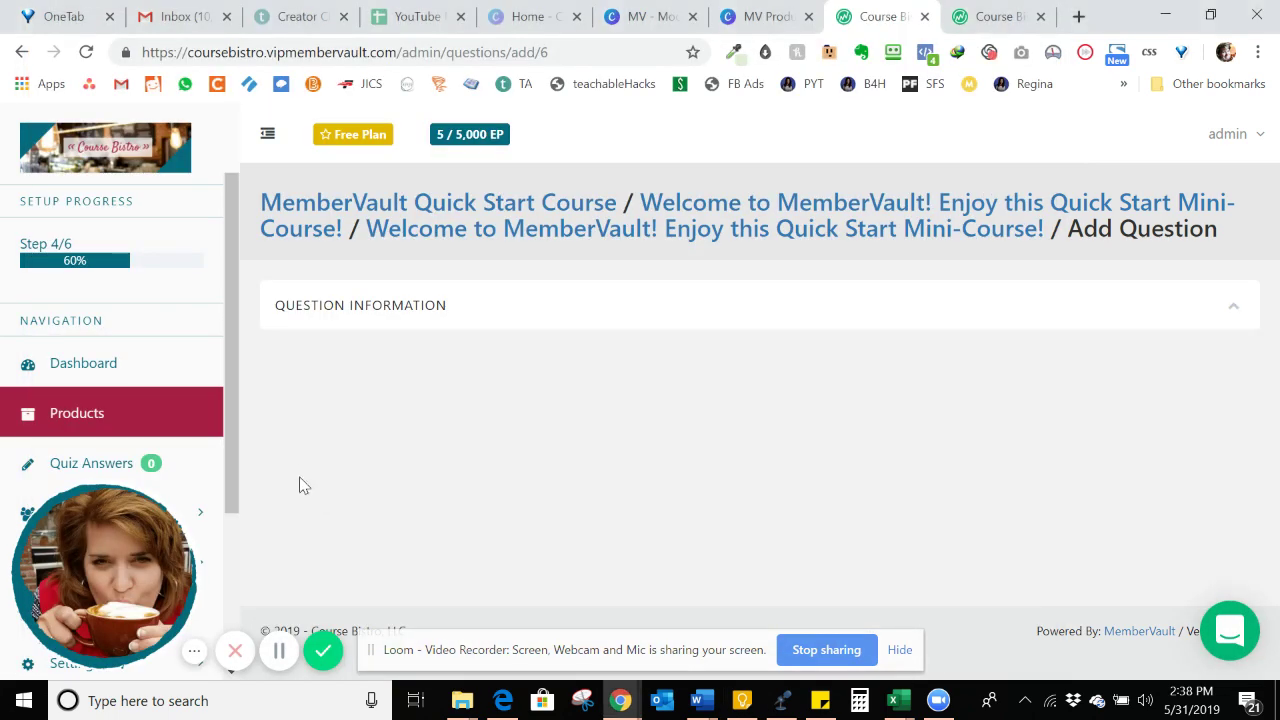
{"action": "left_click", "coordinate": [622, 315]}
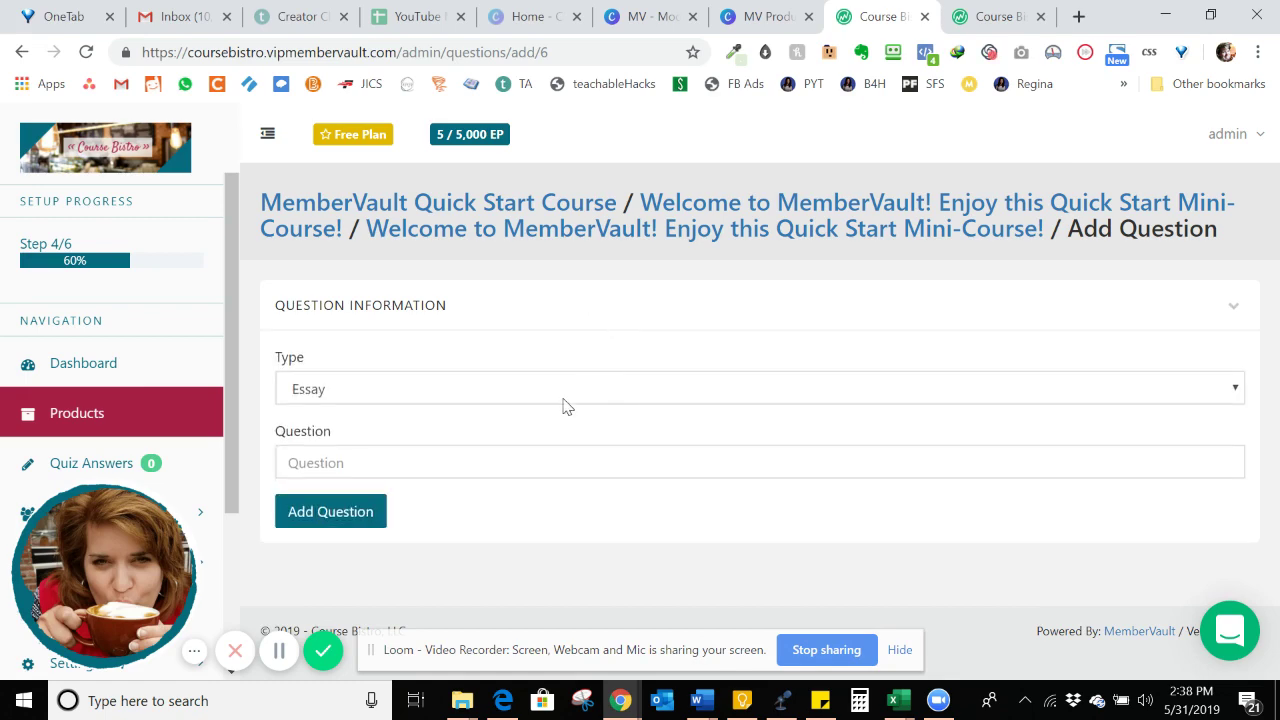
{"action": "left_click", "coordinate": [501, 461]}
{"action": "key", "text": "ctrl+v"}
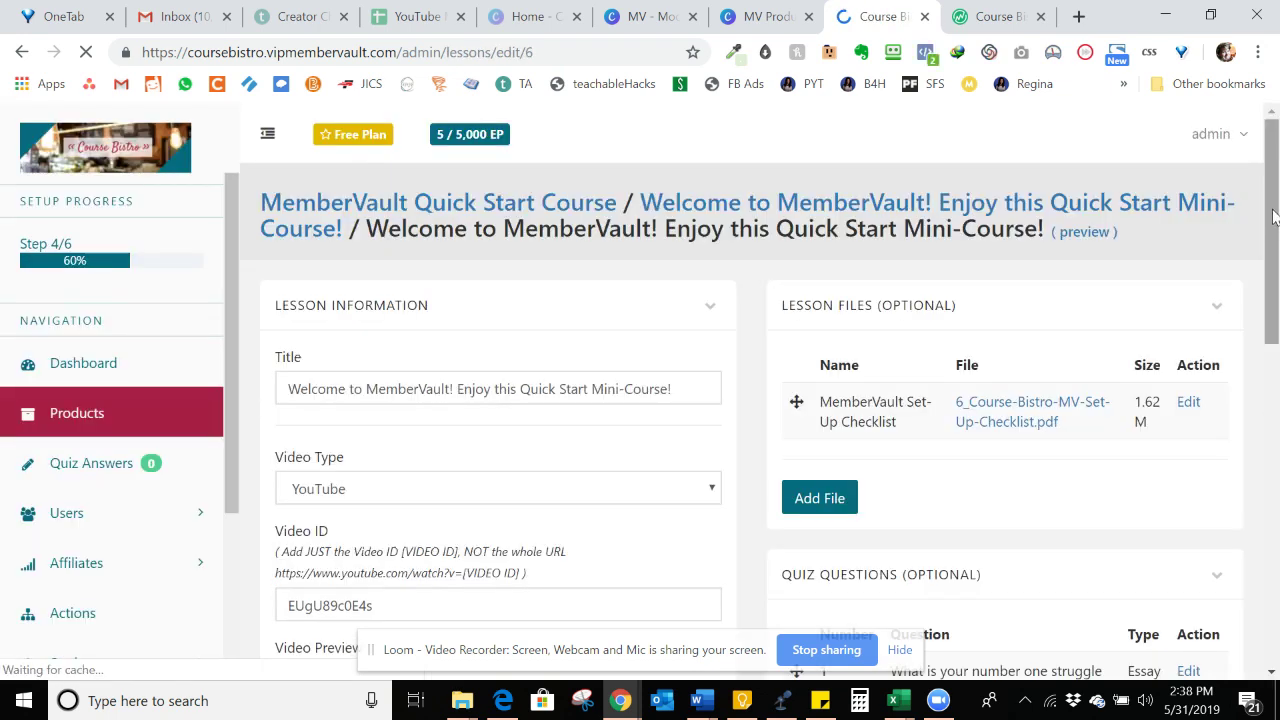
Step: Open the lesson preview and review its video, text, checklist download and homework section
{"action": "scroll", "coordinate": [1272, 320], "scroll_direction": "down", "scroll_amount": 2}
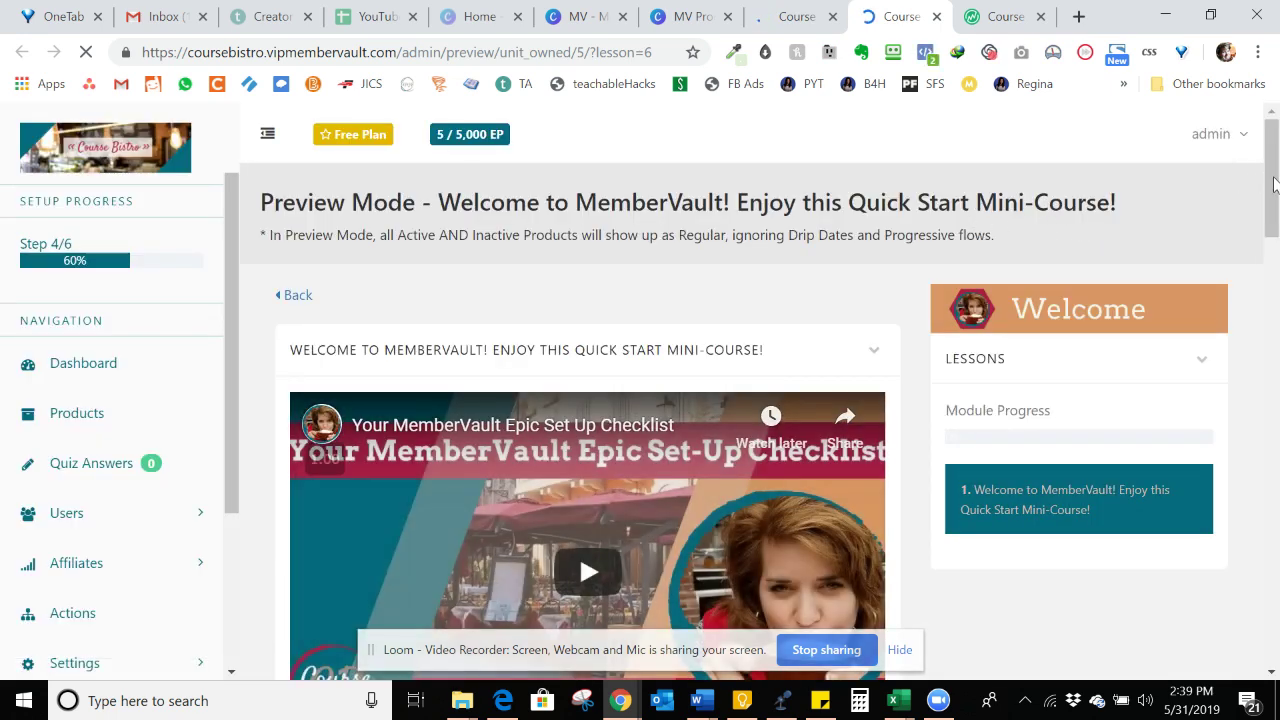
{"action": "left_click_drag", "start_coordinate": [1277, 207], "coordinate": [1277, 252]}
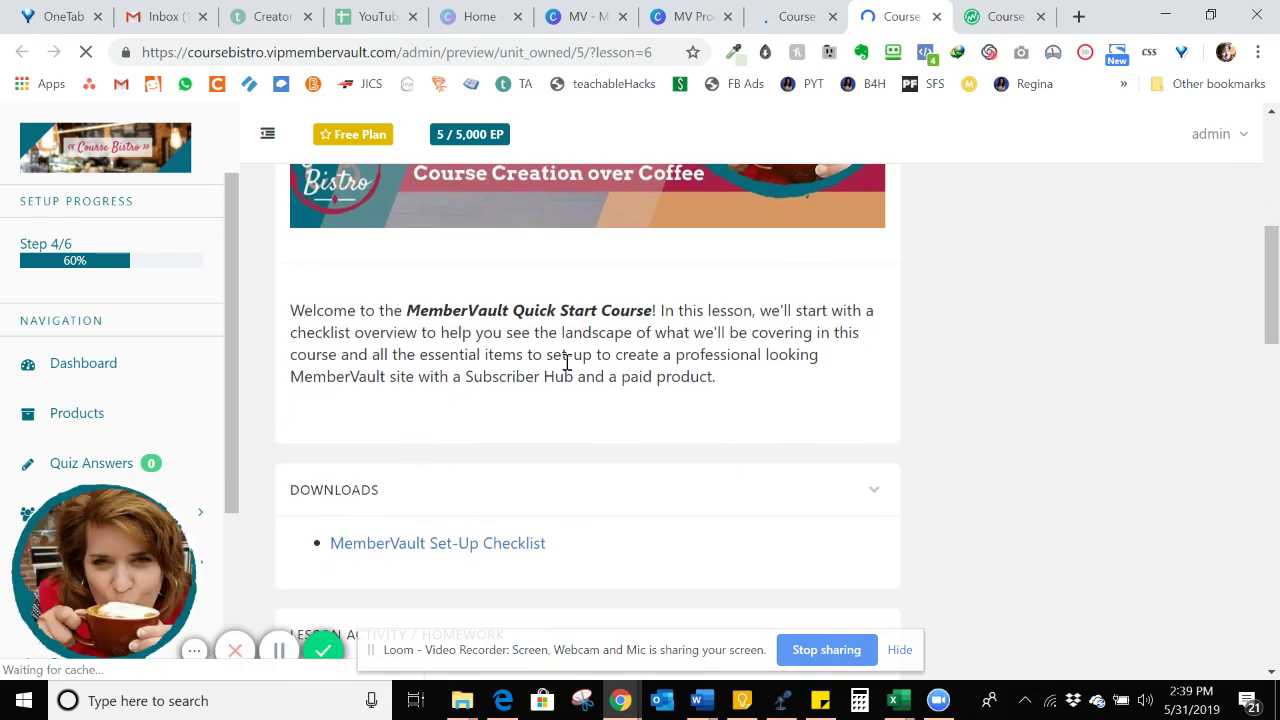
{"action": "scroll", "coordinate": [716, 312], "scroll_direction": "down", "scroll_amount": 3}
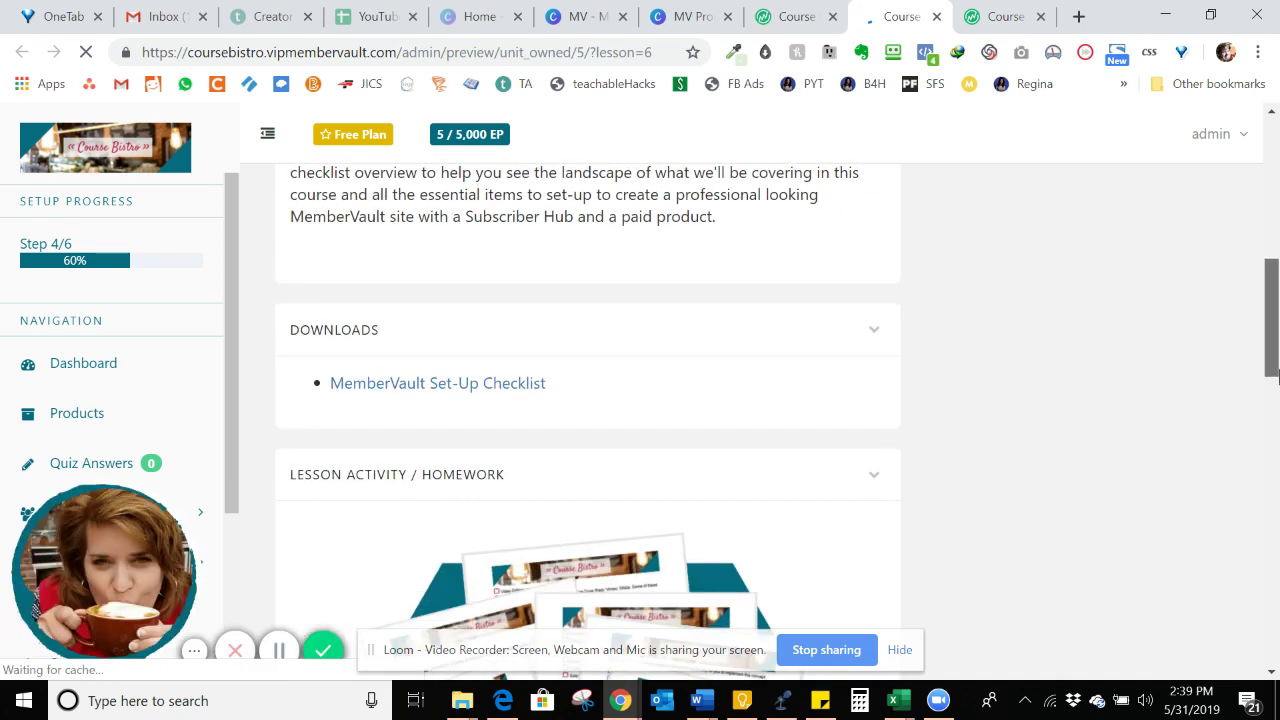
{"action": "left_click_drag", "start_coordinate": [1277, 335], "coordinate": [1266, 200]}
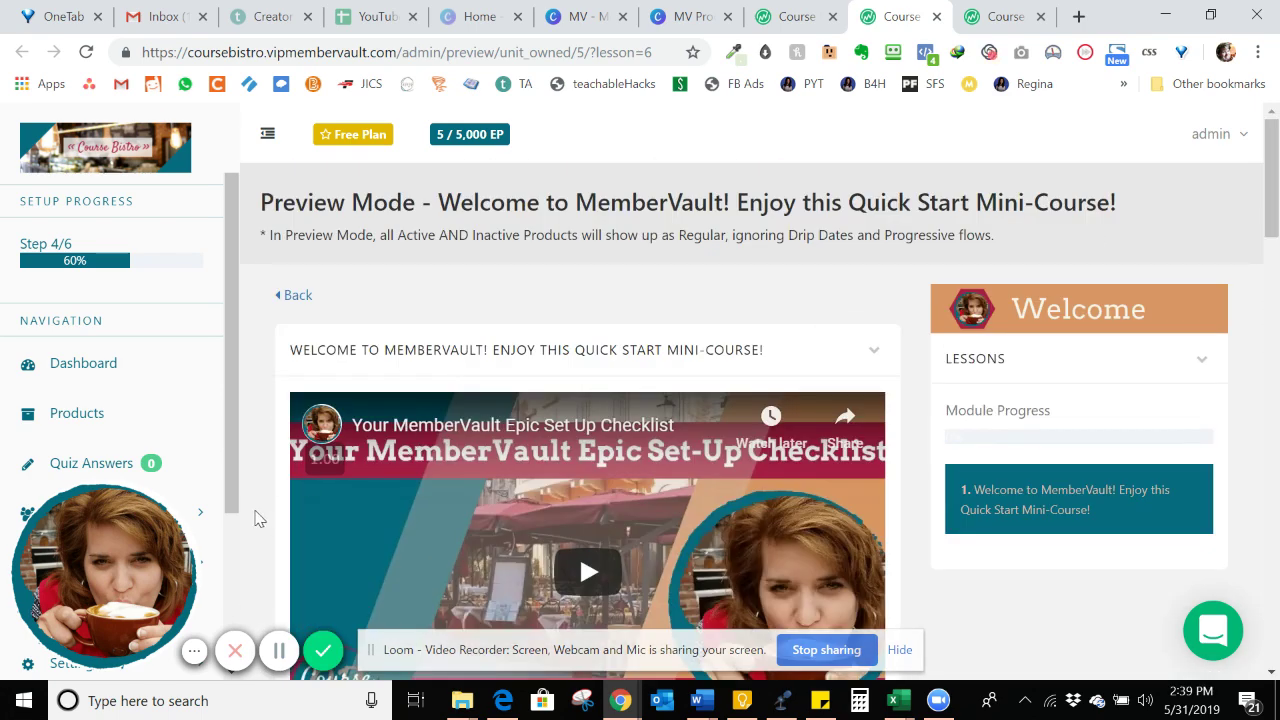